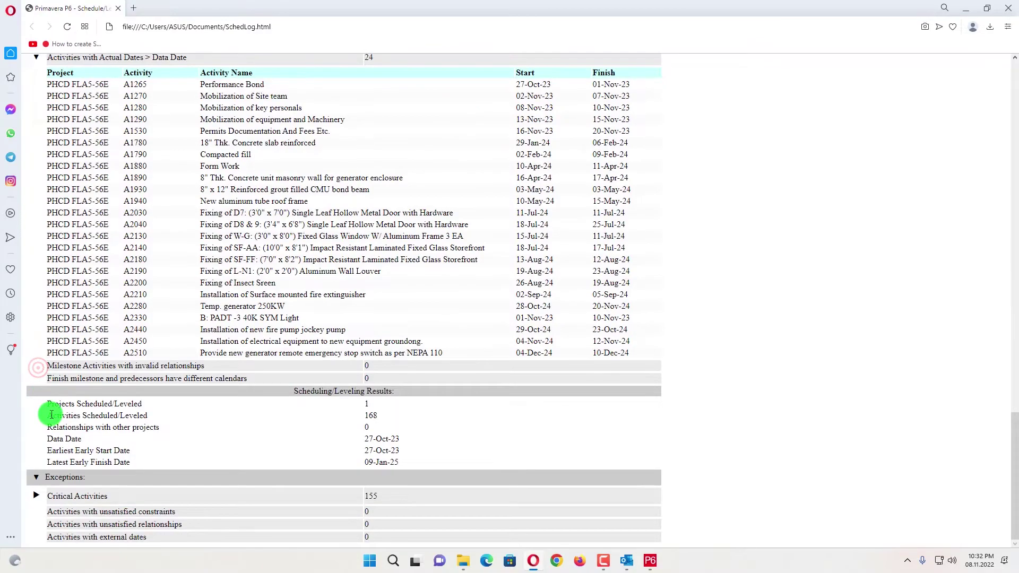
Step: Collapse the Activities with Actual Dates > Data Date section of the schedule log
scroll(69, 416, up, 7)
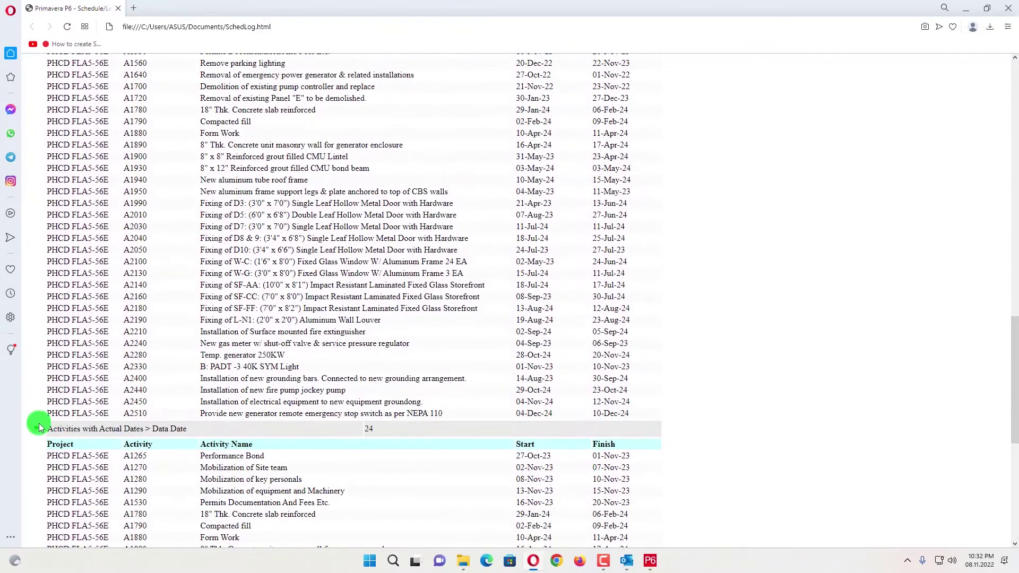
click(38, 428)
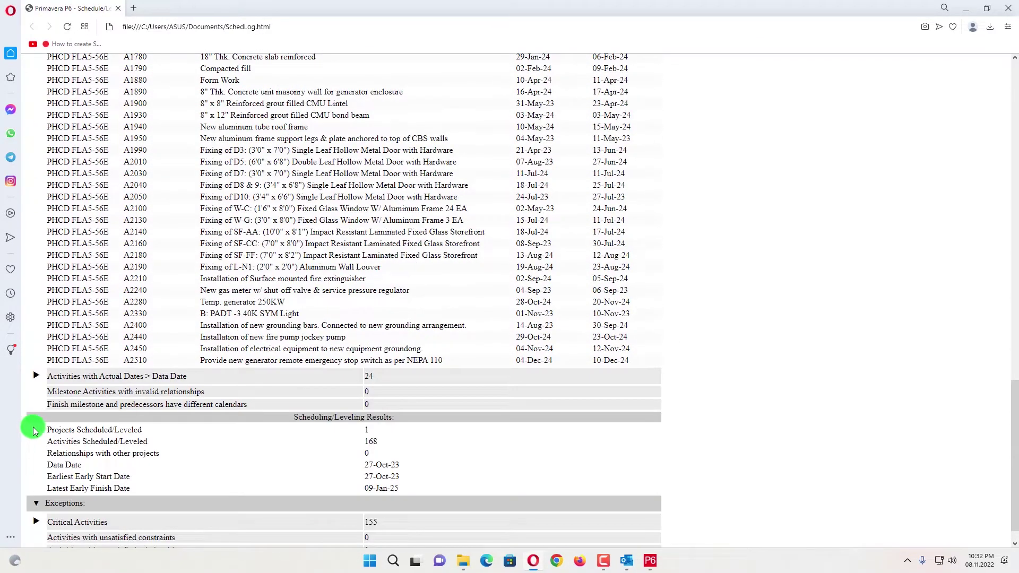
scroll(37, 420, down, 12)
scroll(38, 451, up, 2)
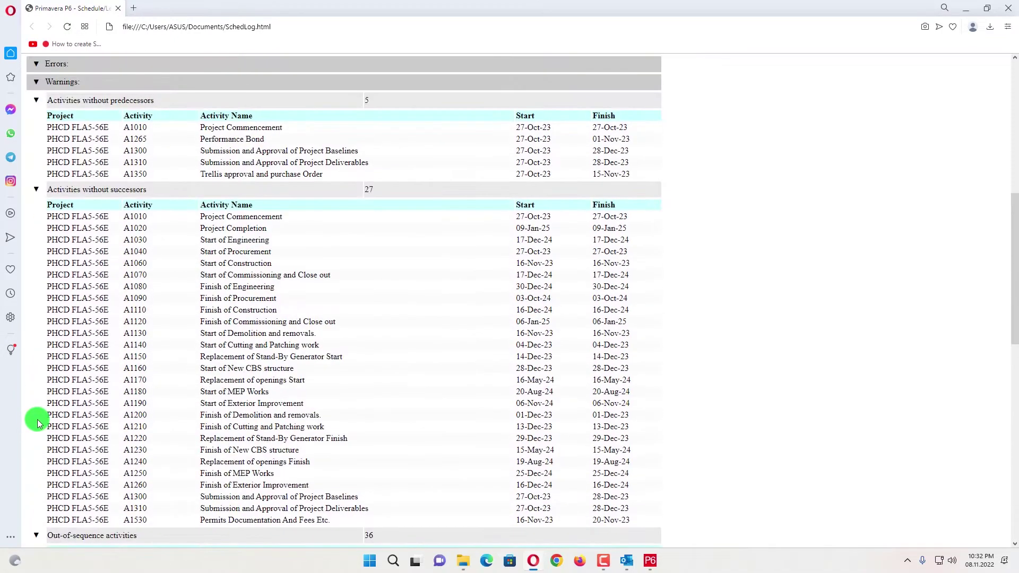
Step: Examine the Out-of-sequence activities section of the schedule log, including its activity total, listed activities and their start and finish dates
scroll(37, 423, down, 2)
click(37, 430)
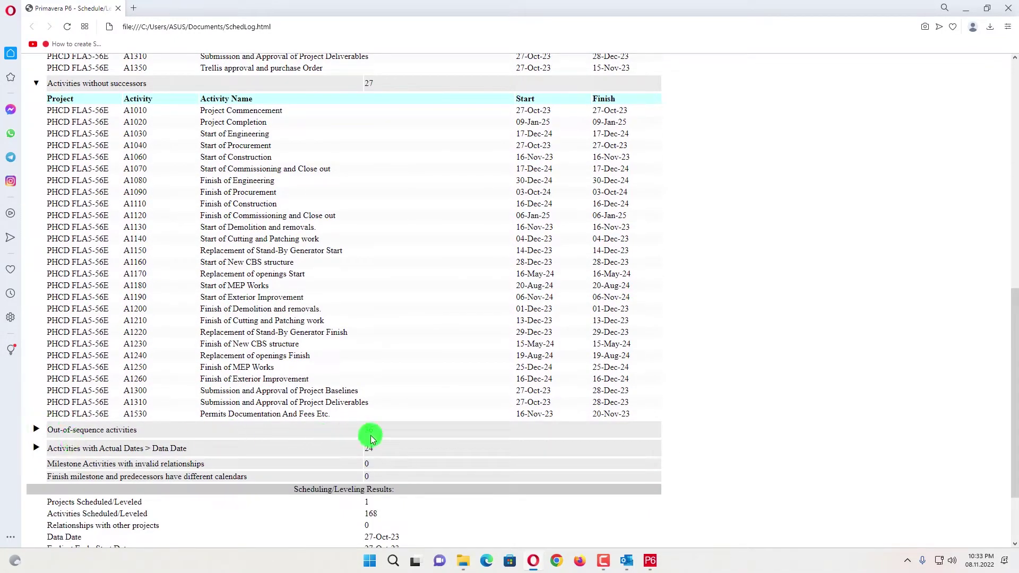
click(37, 431)
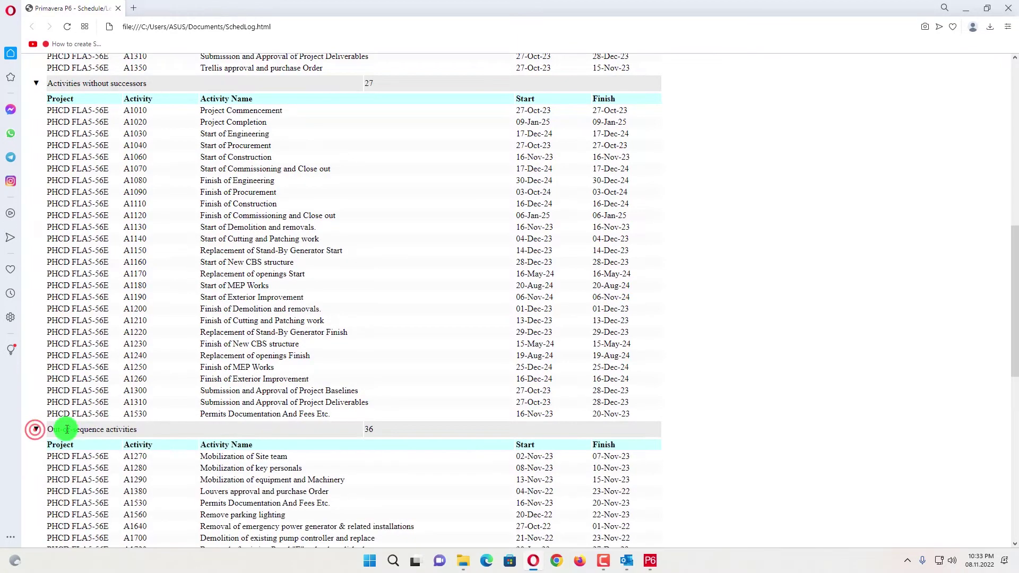
scroll(228, 387, down, 5)
scroll(432, 257, down, 6)
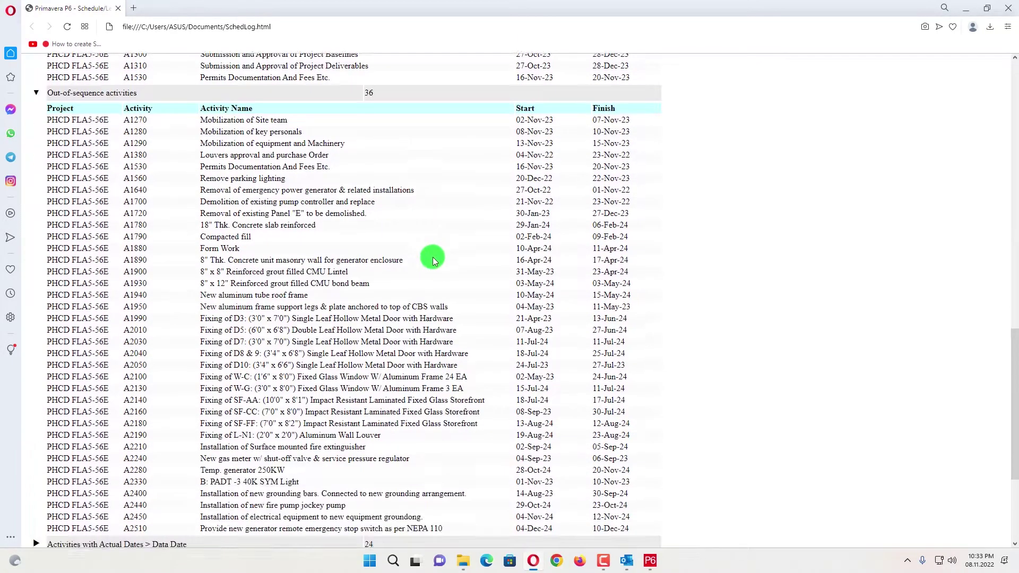
scroll(432, 257, up, 5)
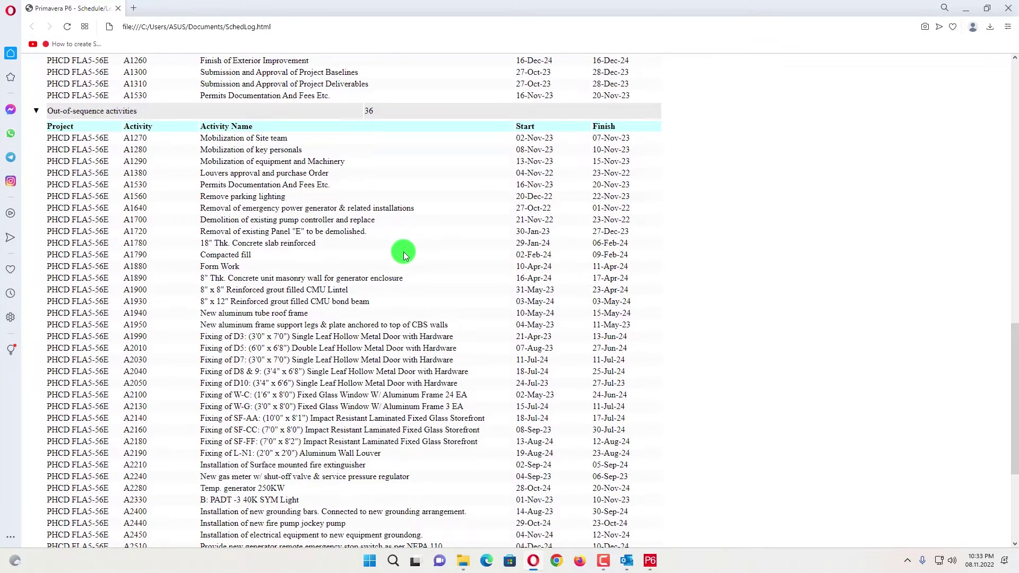
scroll(403, 252, down, 3)
scroll(404, 253, up, 3)
double_click(379, 108)
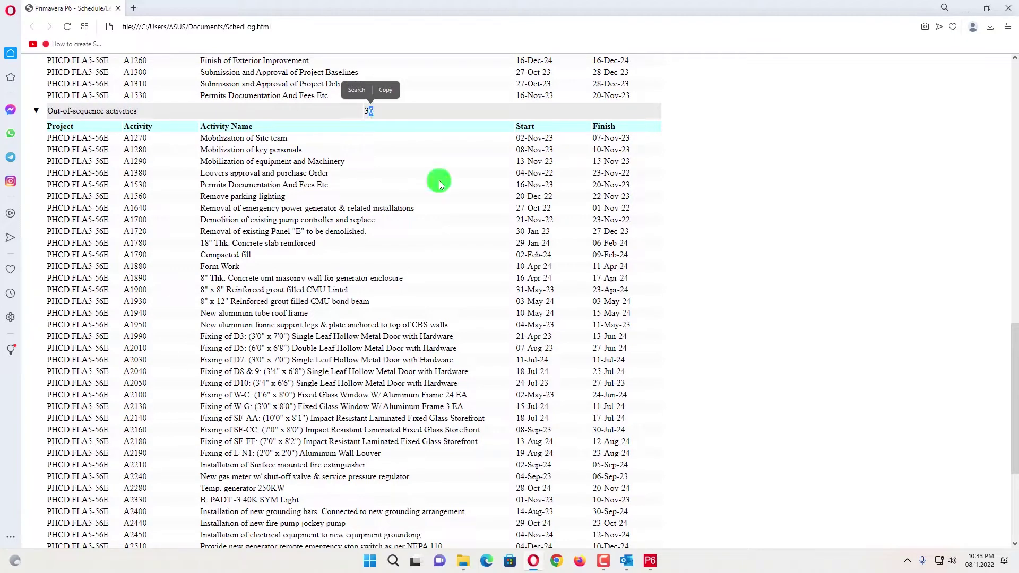
scroll(437, 181, down, 2)
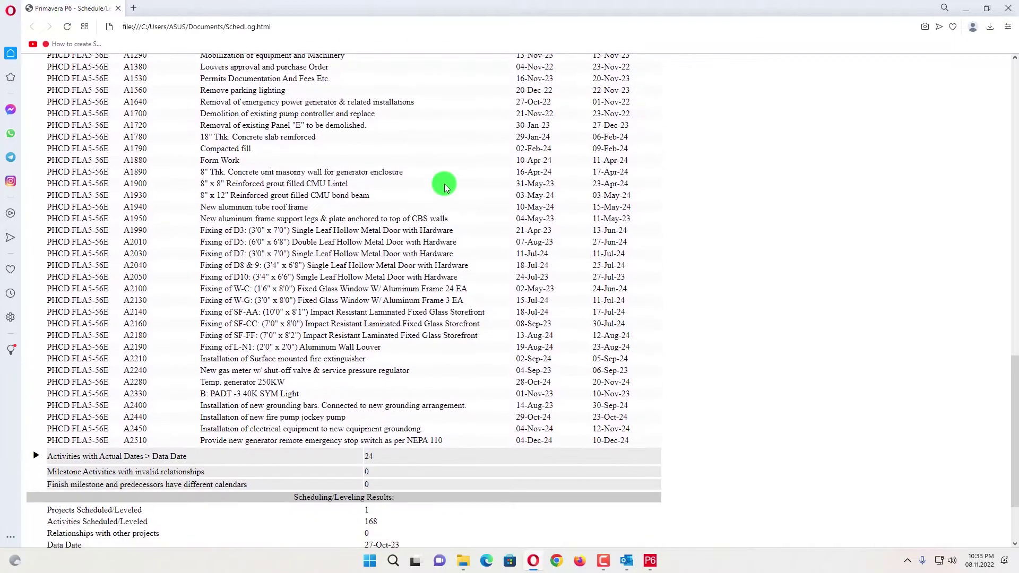
scroll(445, 184, up, 3)
scroll(193, 205, up, 1)
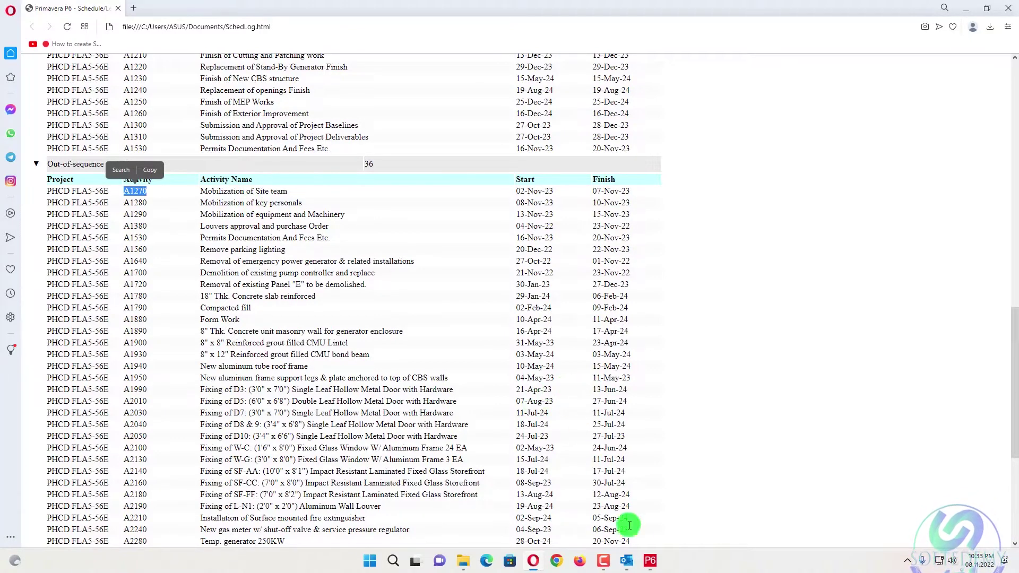
Step: Switch to Primavera P6, dismiss the Schedule dialog and start a project data export
click(650, 564)
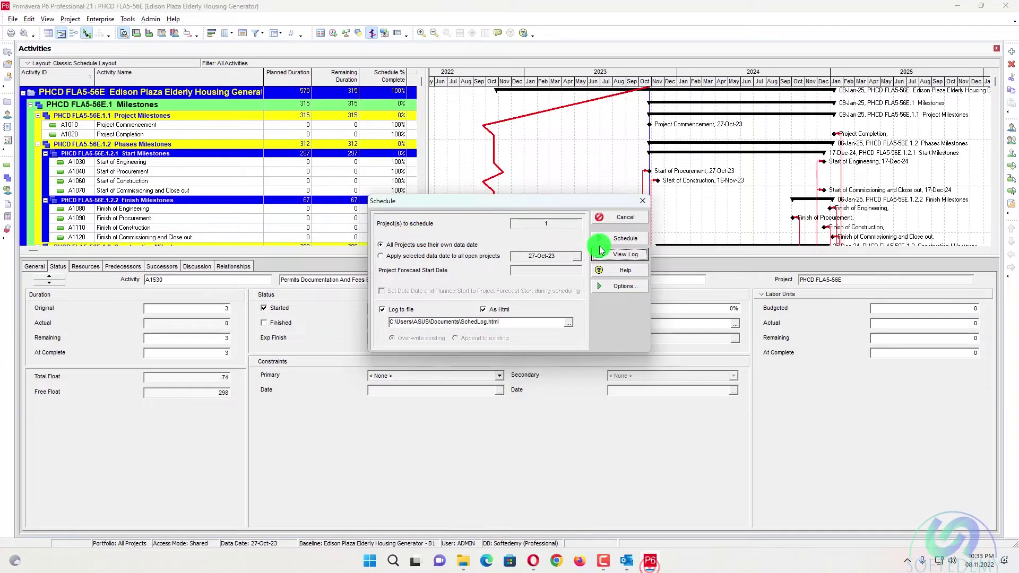
click(643, 207)
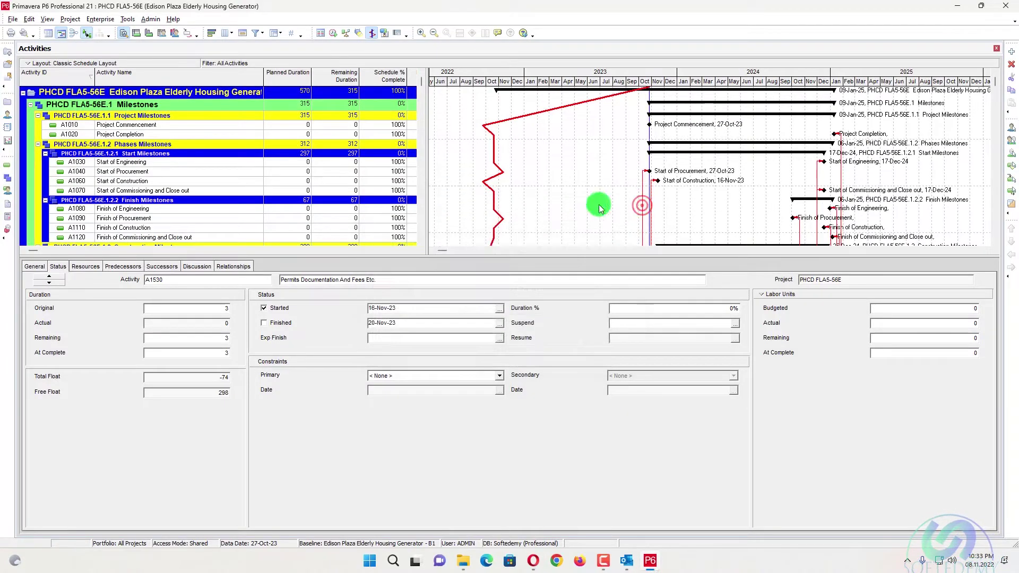
click(13, 21)
click(35, 82)
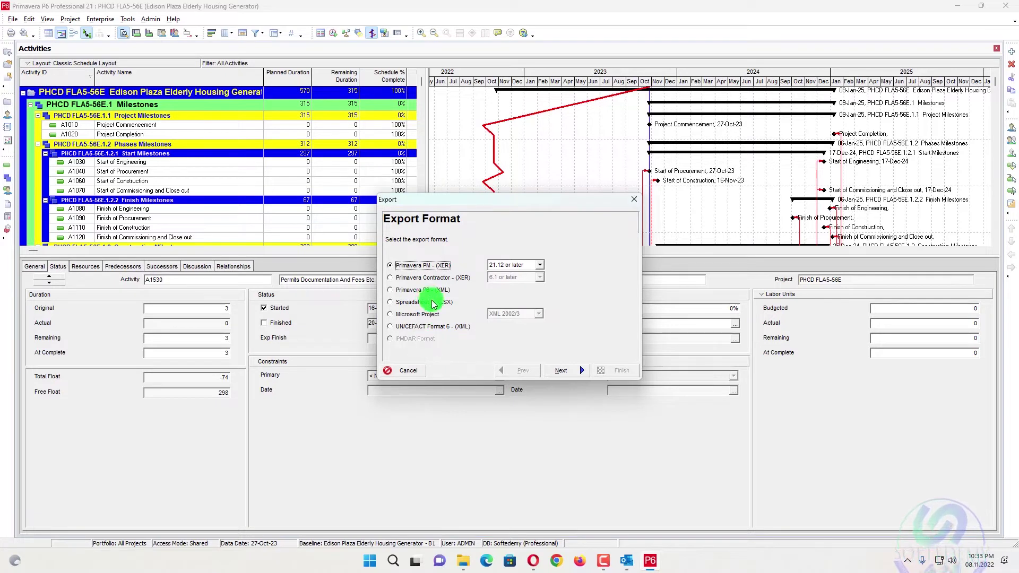
Step: Set the export to Spreadsheet (XLSX) format with Activity Relationships data for project PHCD FLA5-56E
click(565, 374)
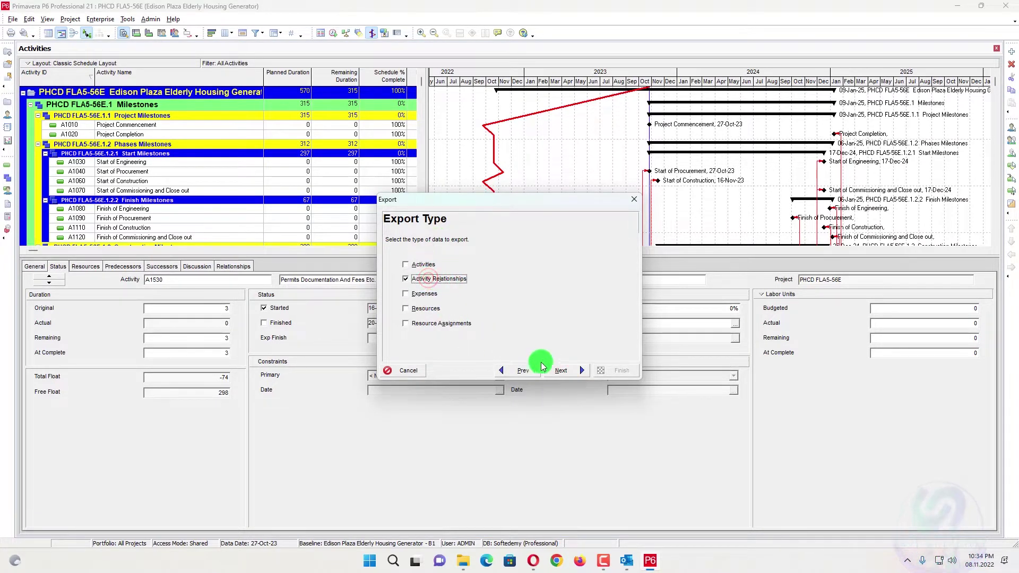
click(565, 375)
click(402, 280)
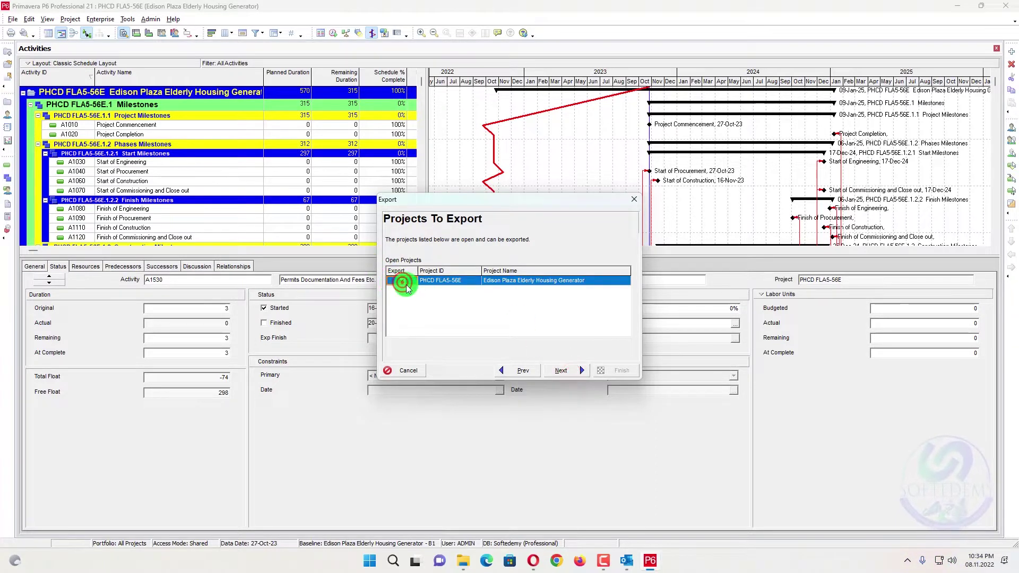
click(563, 374)
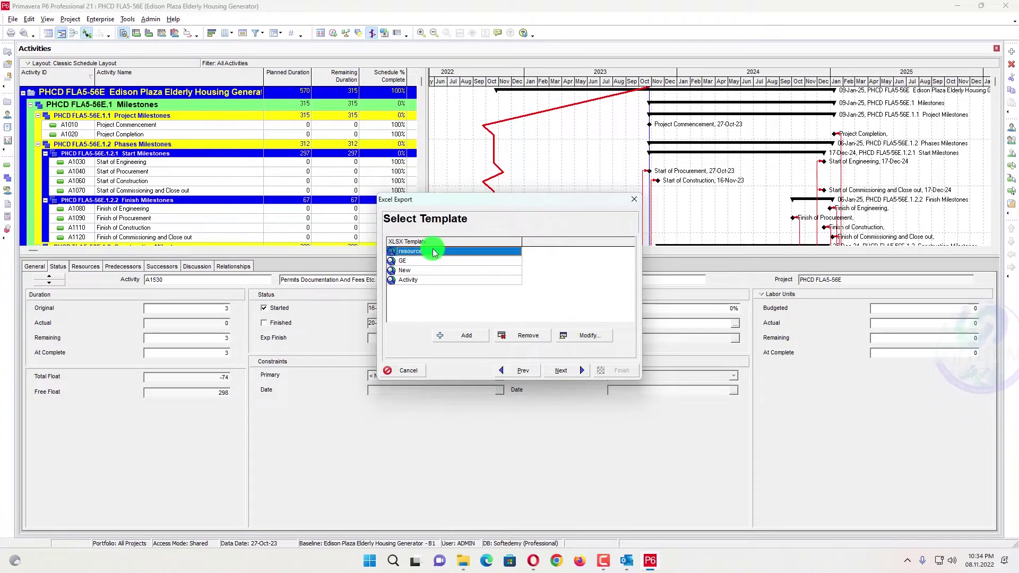
Step: Open the resource export template for modification and select Predecessor Activity Name among its chosen columns
click(584, 335)
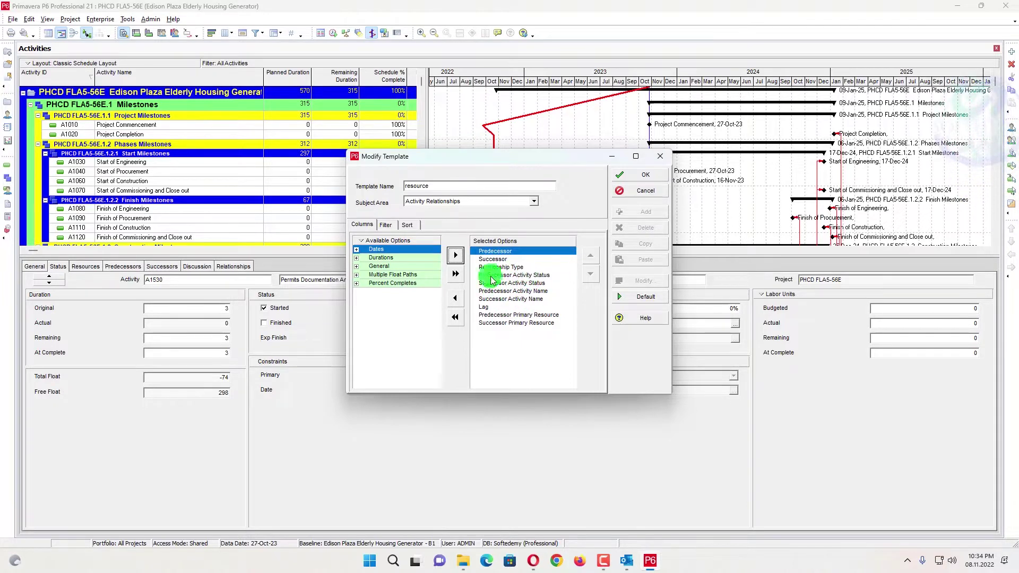
click(537, 291)
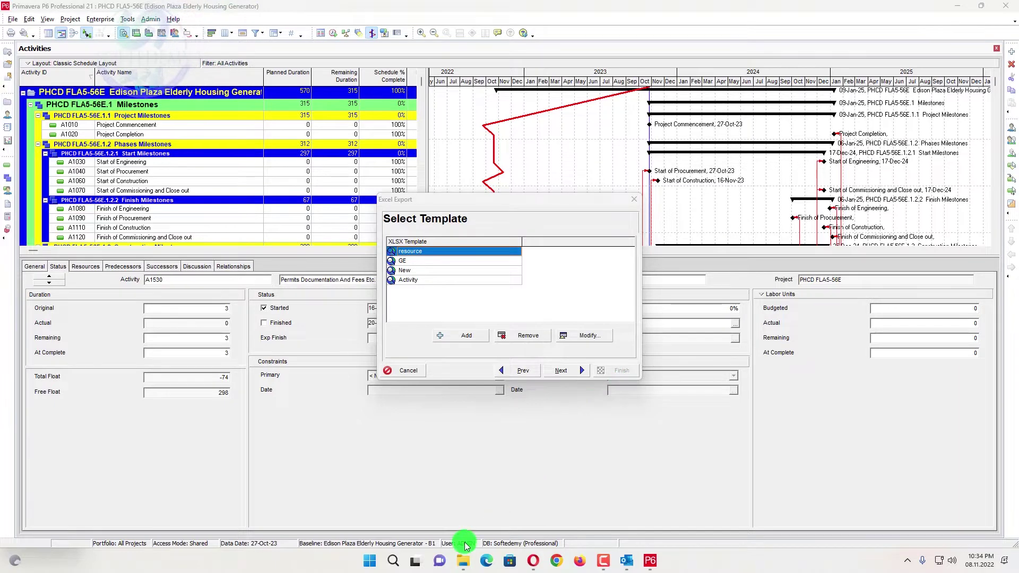
Step: Open the P6 Out of Sequence Fixer Tool workbook from the Desktop folder in Excel and dismiss the licence notice
mouse_move(464, 559)
click(641, 488)
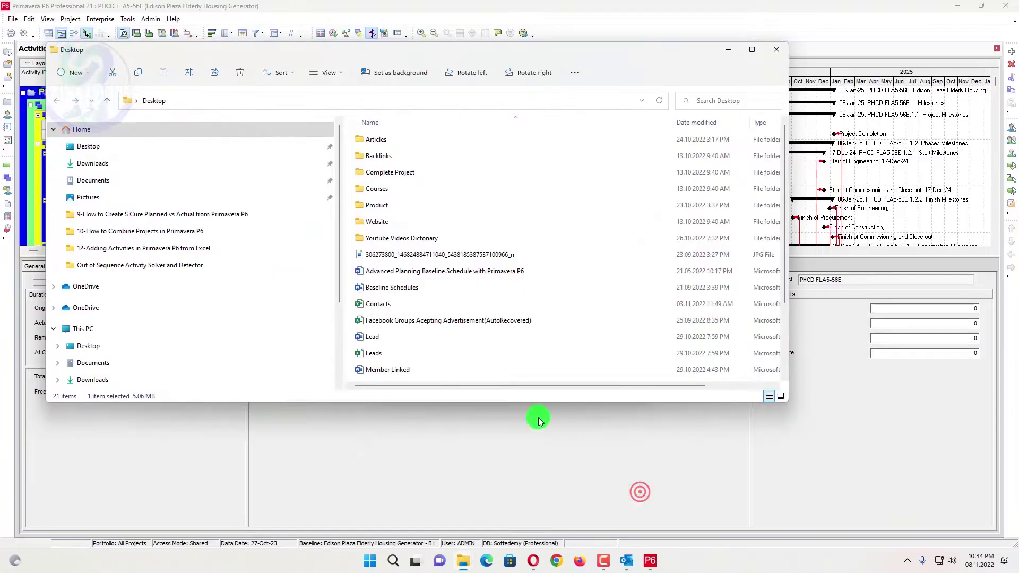
scroll(407, 236, up, 3)
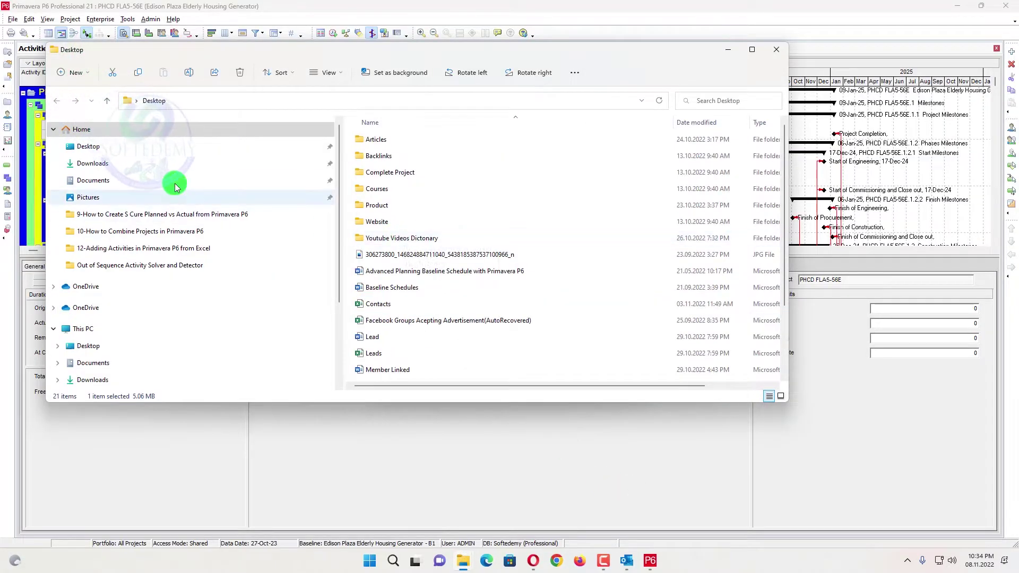
click(172, 152)
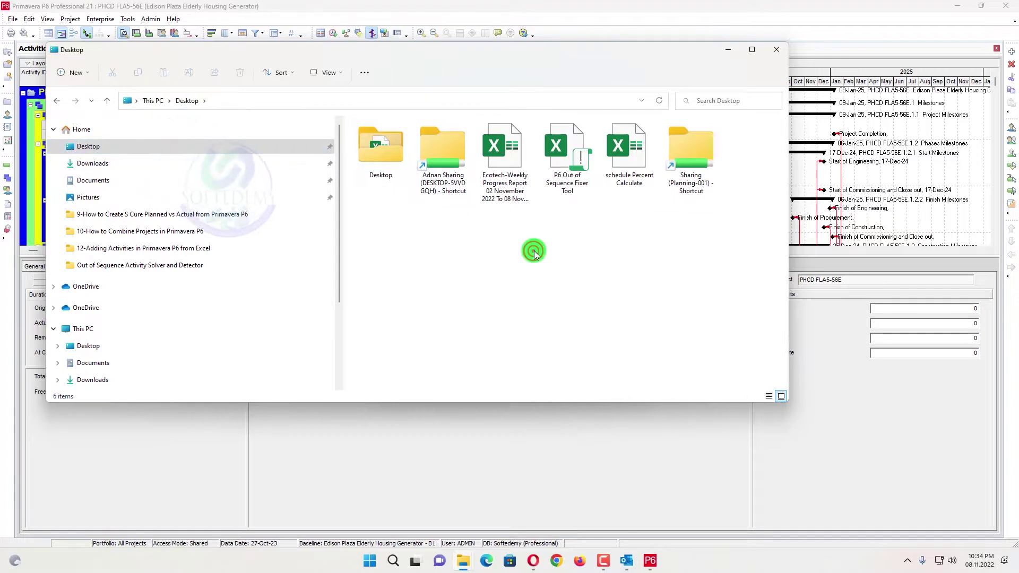
double_click(572, 202)
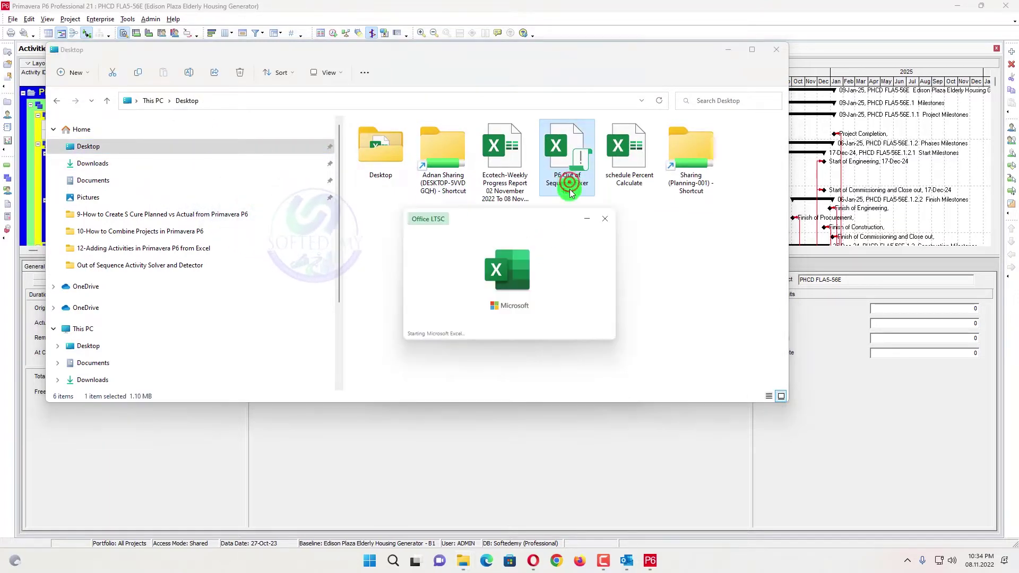
click(940, 87)
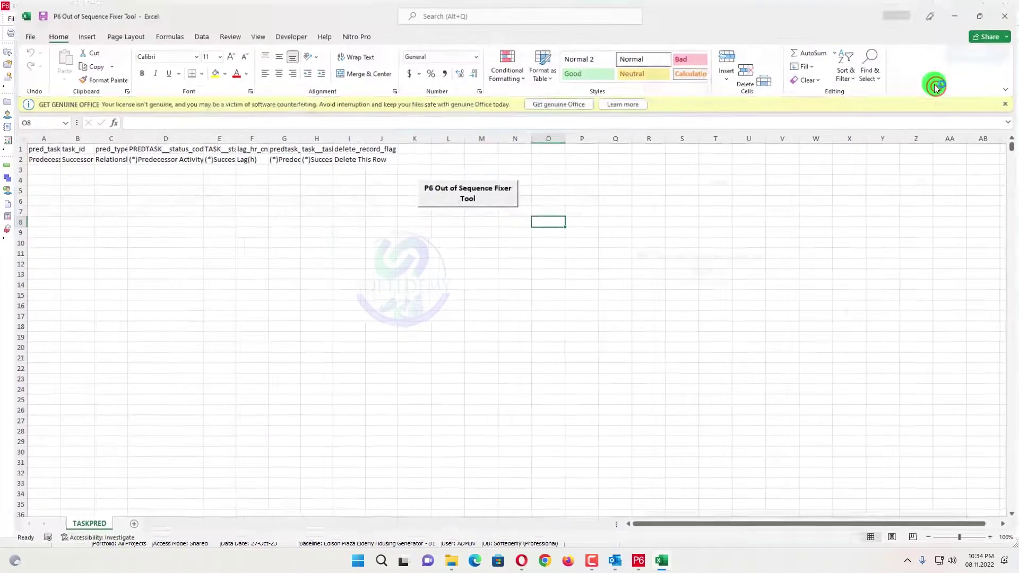
click(1007, 102)
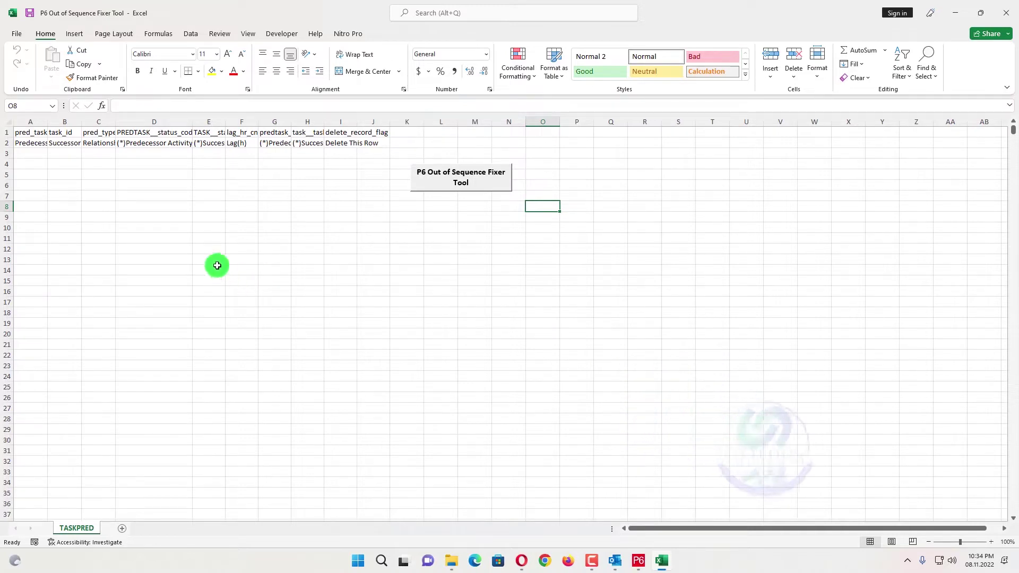
Step: Widen the Predecessor Activity Status, Predecessor Activity Name and Successor Activity Name columns on the TASKPRED sheet to read their headers
click(63, 122)
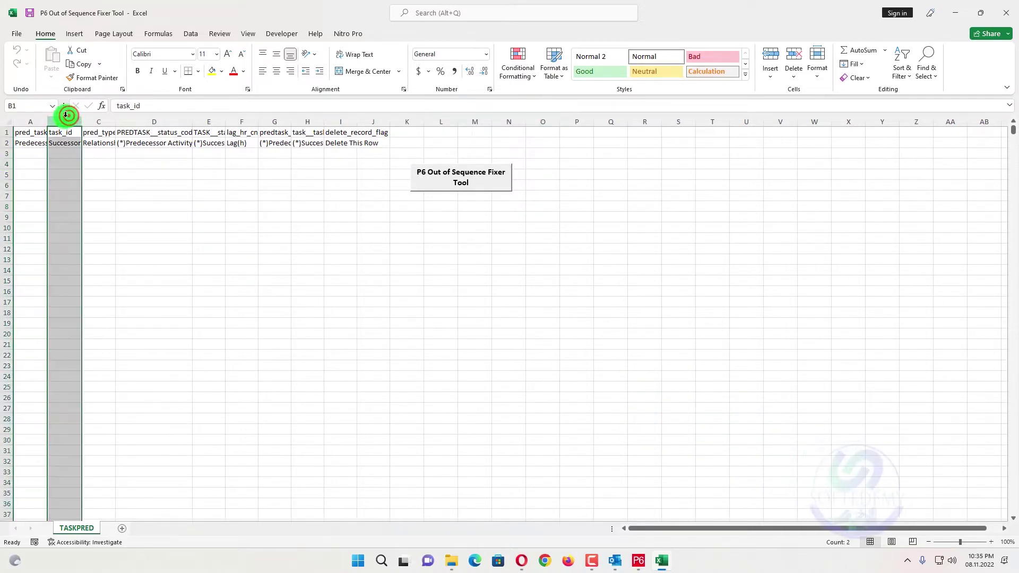
click(117, 129)
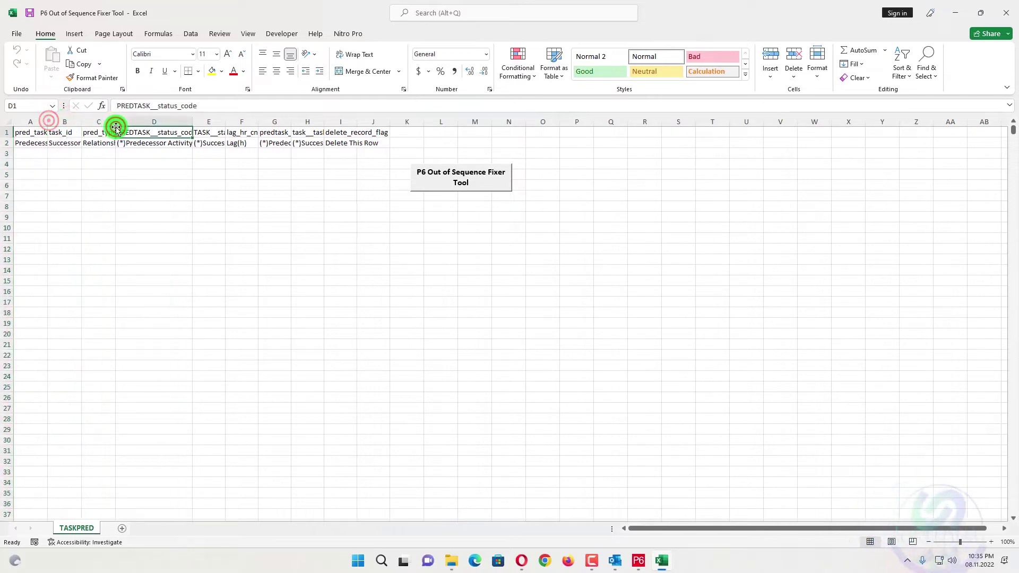
drag(194, 120, 265, 106)
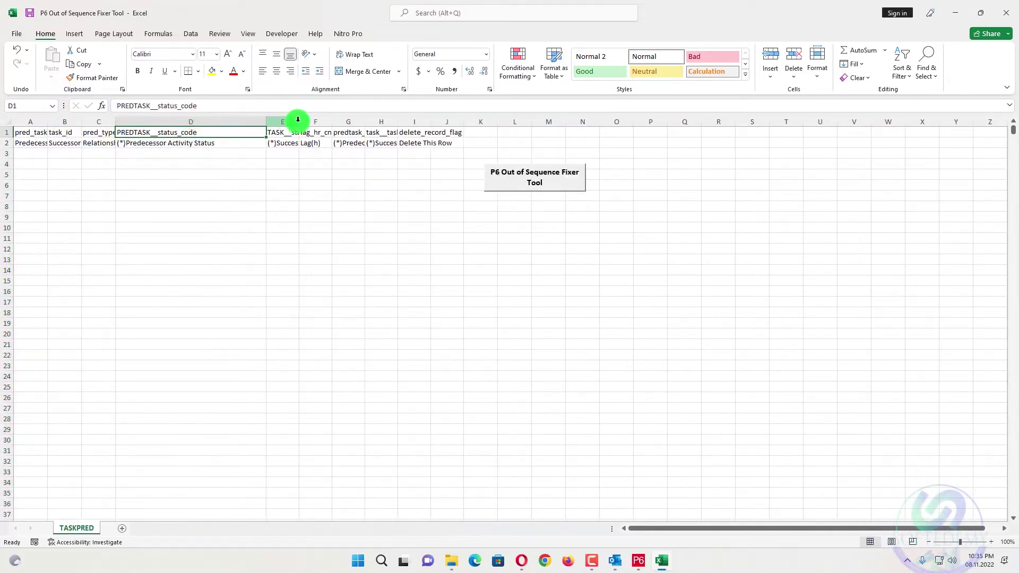
drag(365, 120, 441, 110)
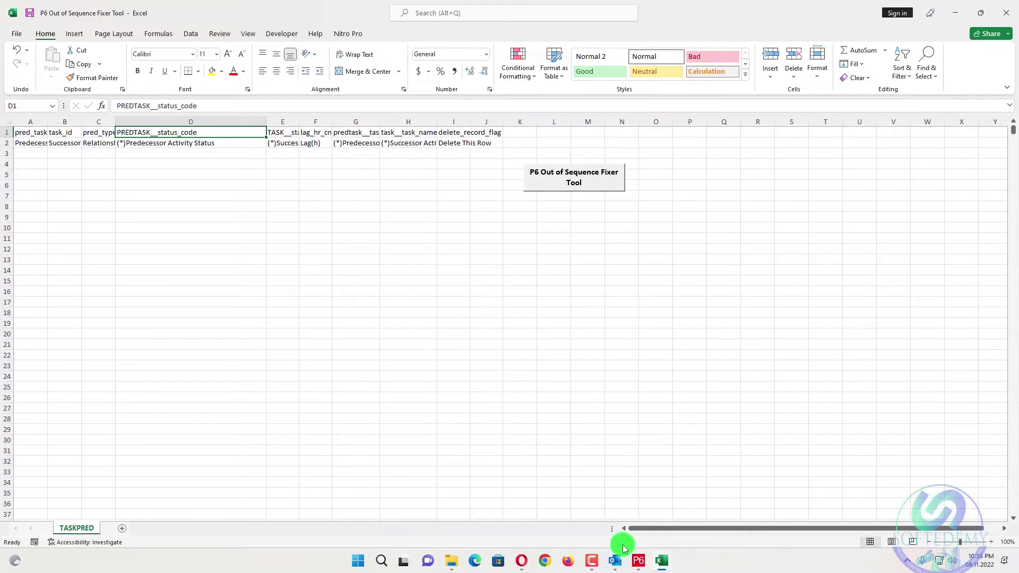
Step: Back in Primavera P6, remove Predecessor Primary Resource and Successor Primary Resource from the template's selected columns and save the template
click(631, 567)
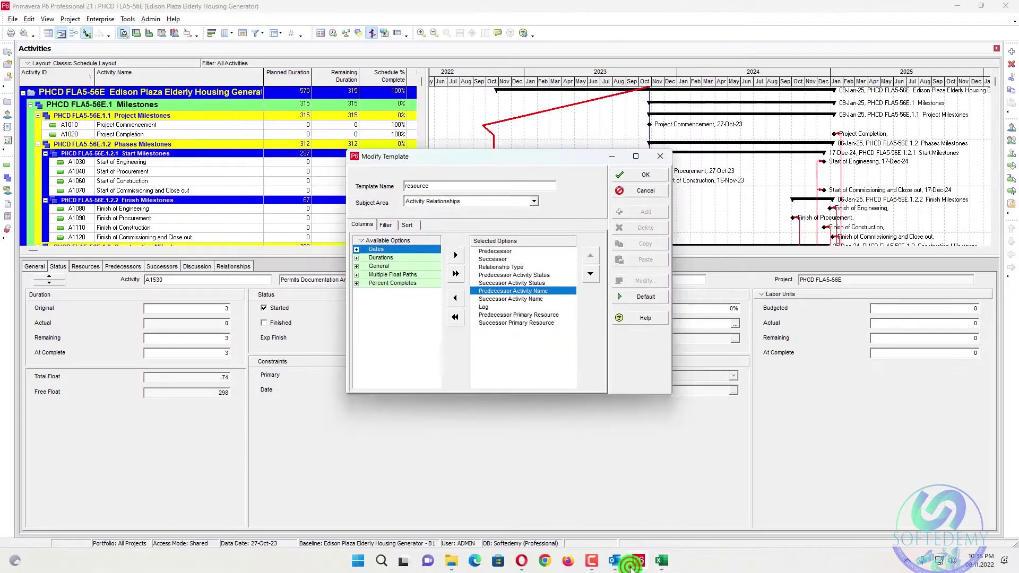
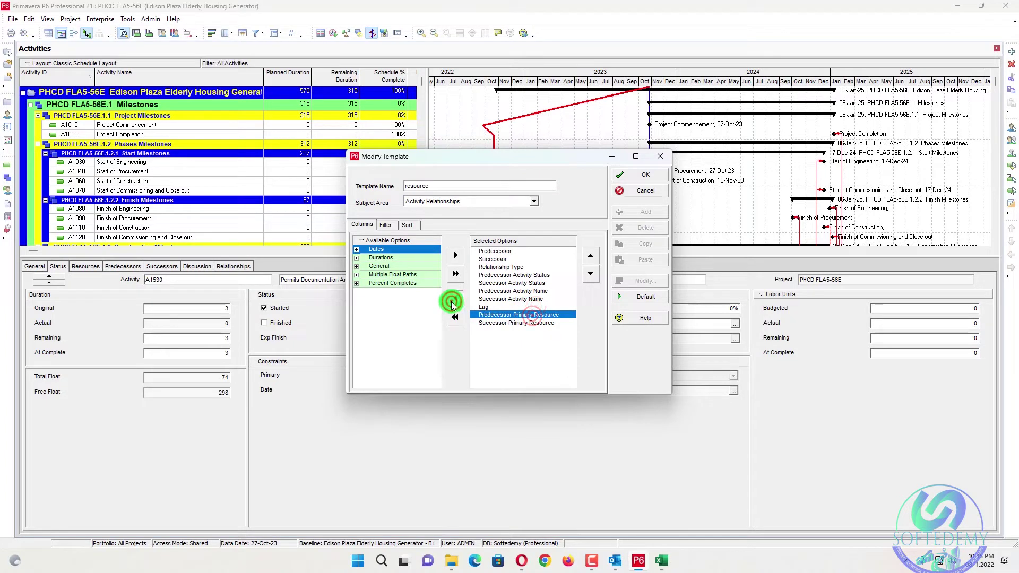
click(453, 299)
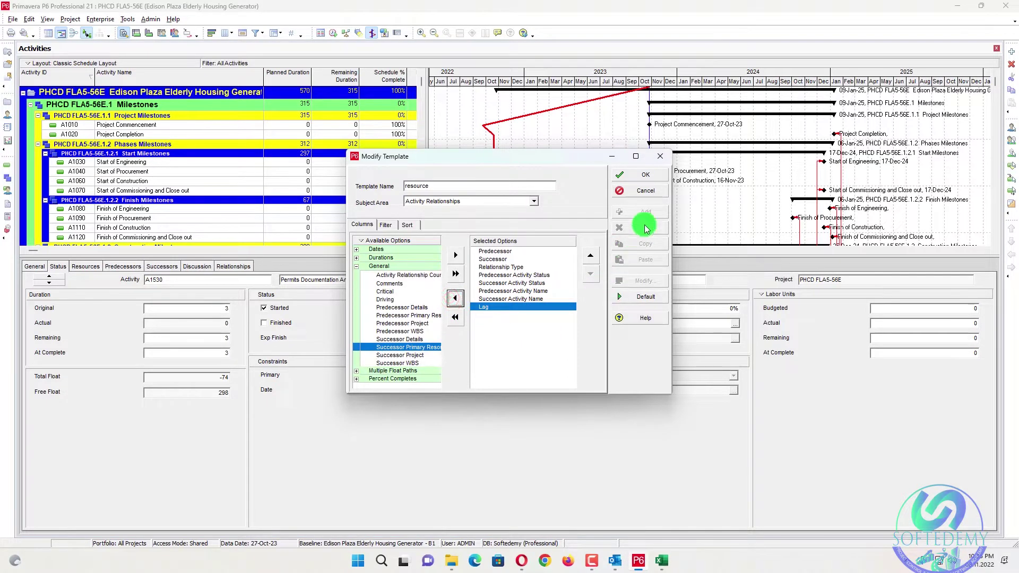
click(648, 178)
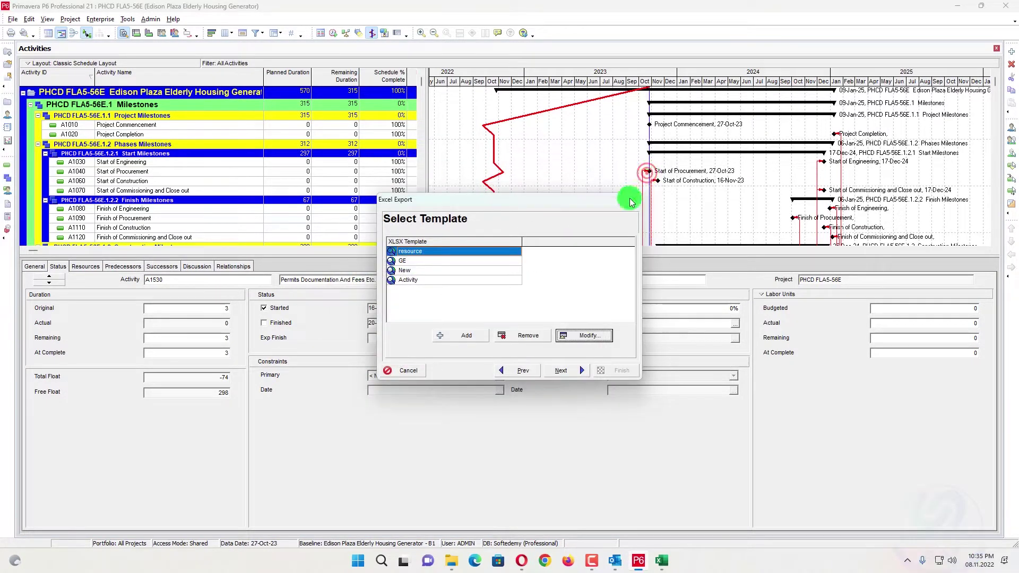
Step: Export the activity relationships with the resource template to PHCD FLA5-56E-Activity Relationships.xlsx on the Desktop and close the export result
click(565, 370)
click(572, 372)
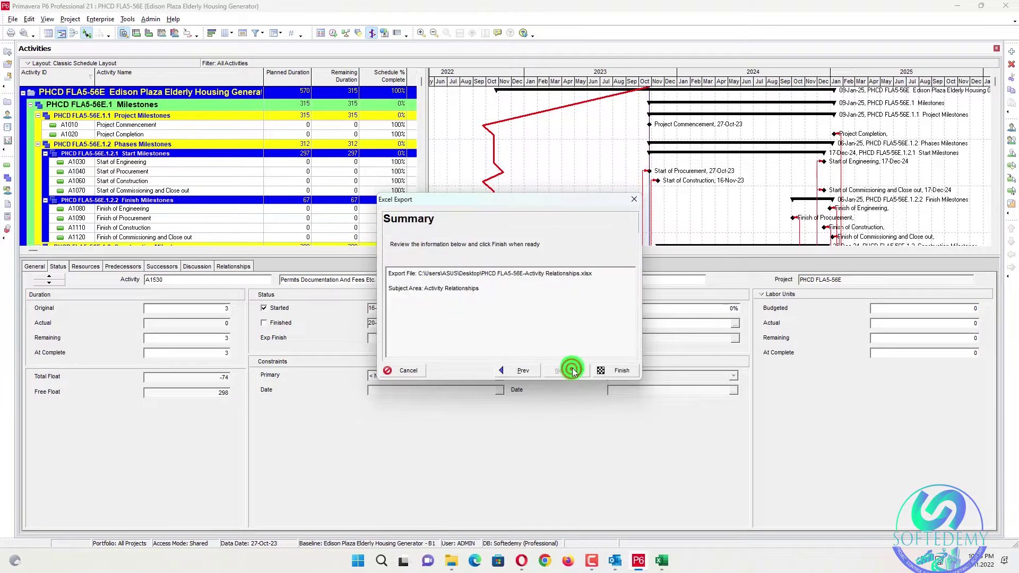
click(524, 371)
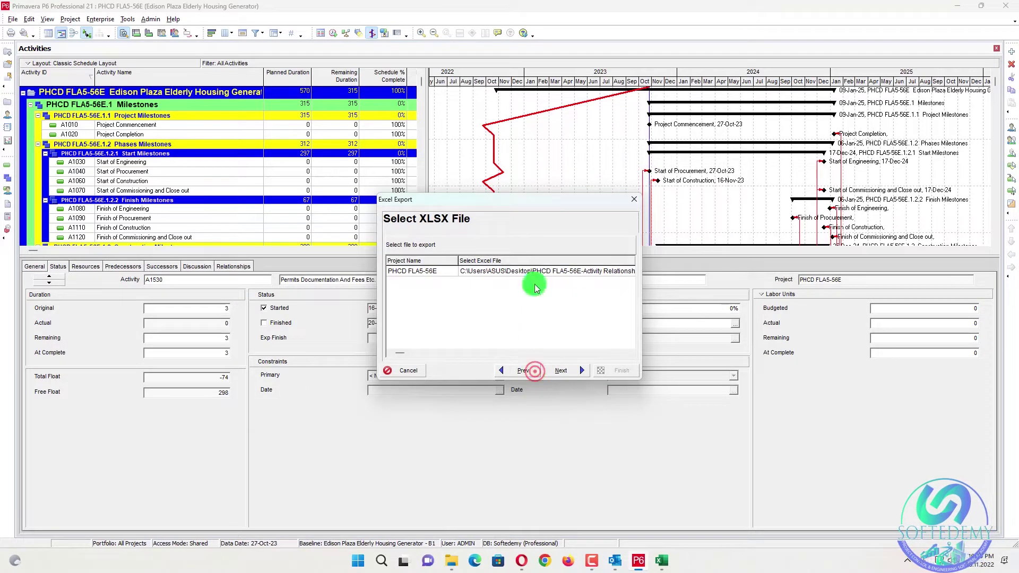
click(562, 371)
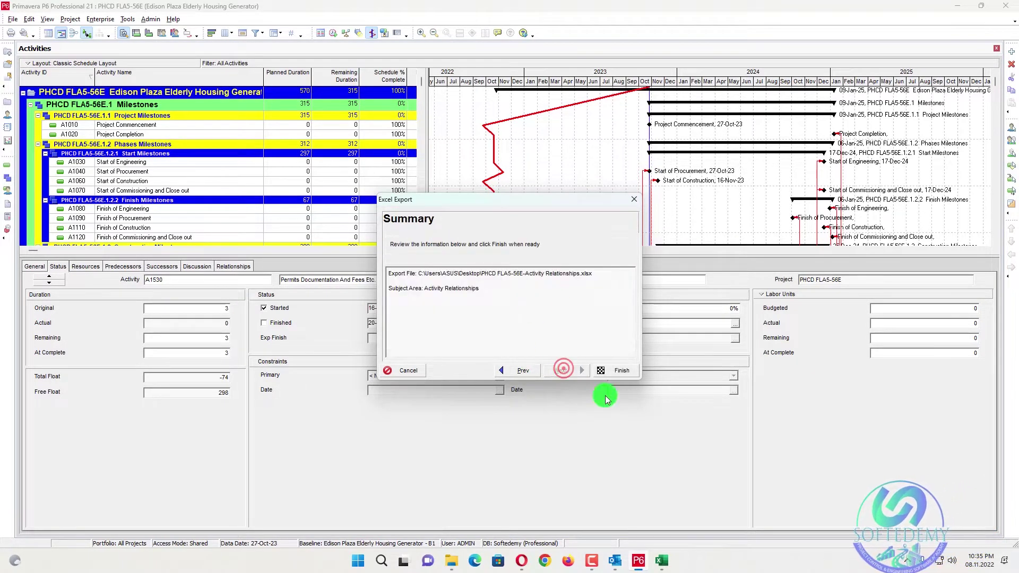
click(616, 370)
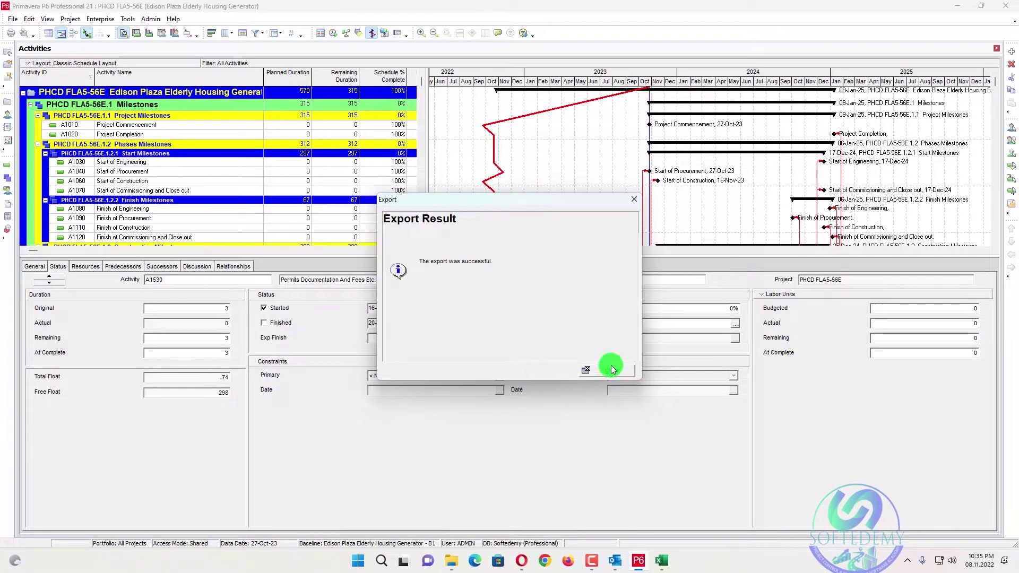
click(614, 369)
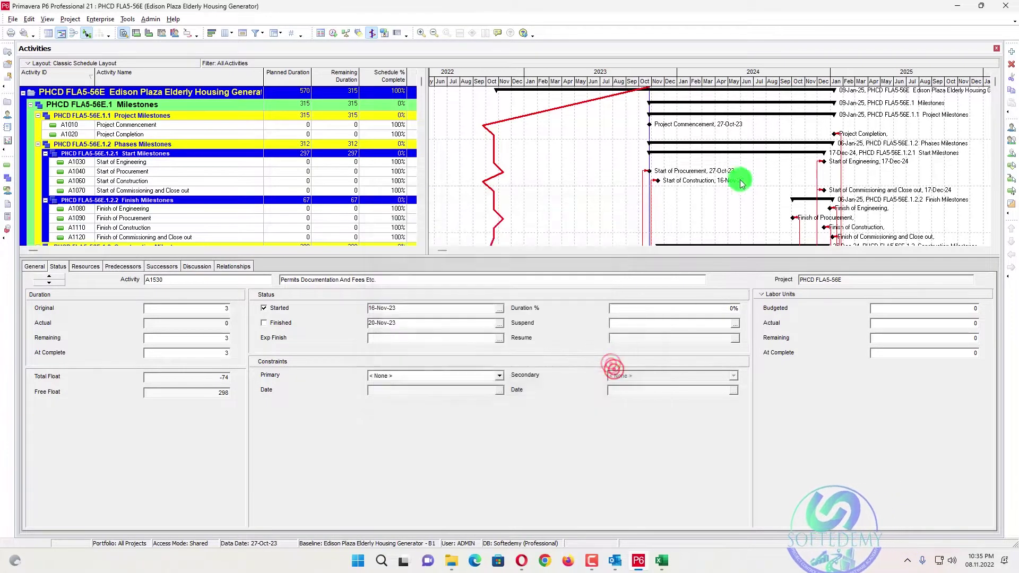
Step: Minimise Primavera P6 and open the exported PHCD FLA5-56E-Activity Relationships workbook from the desktop in Excel
click(958, 6)
click(950, 8)
click(727, 49)
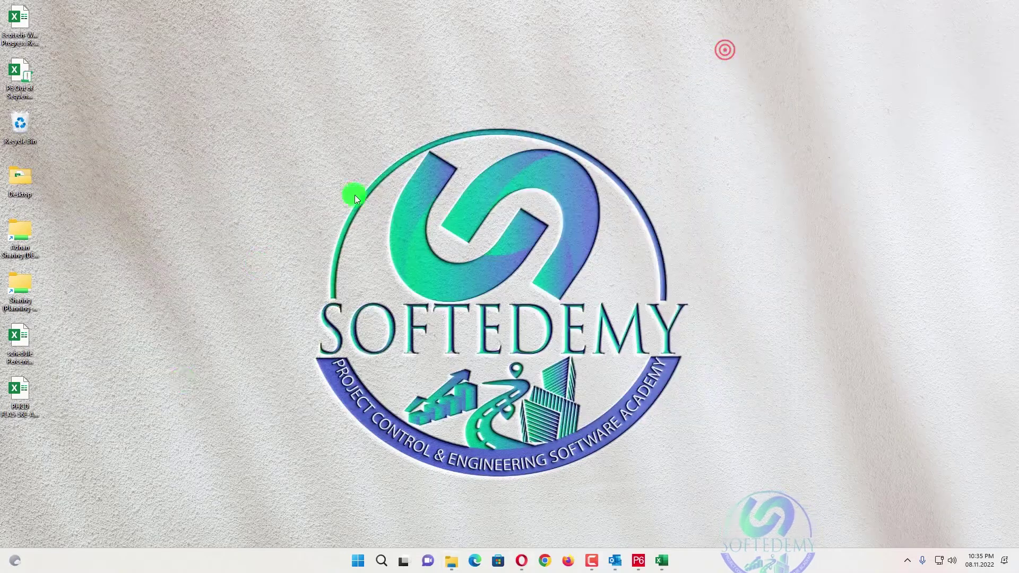
double_click(28, 408)
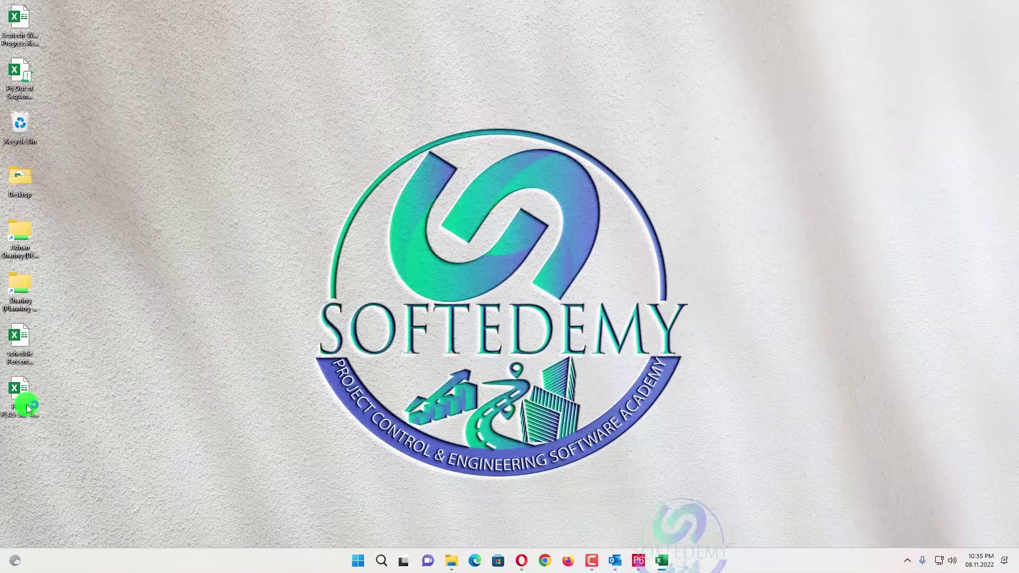
double_click(27, 397)
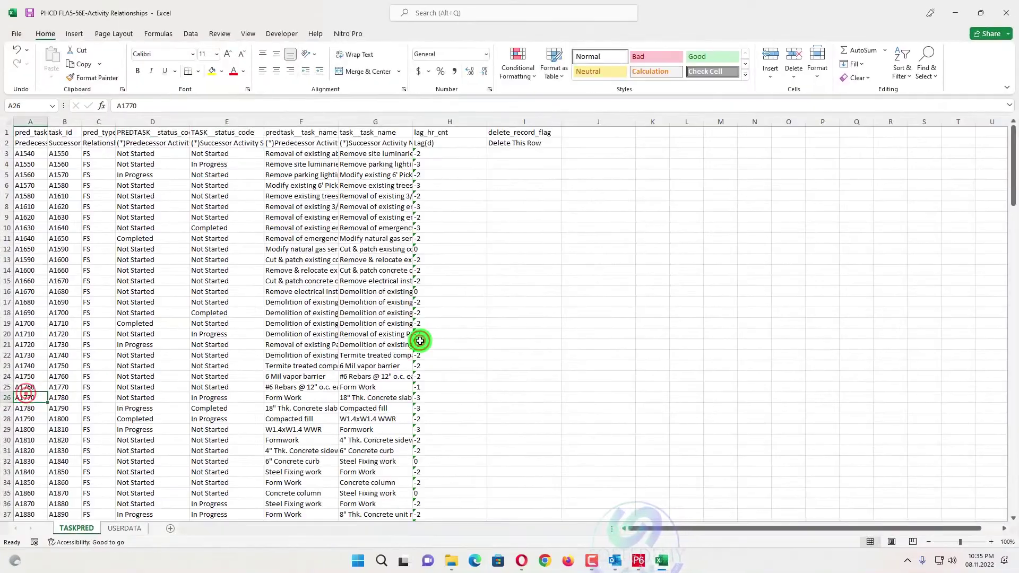
click(420, 342)
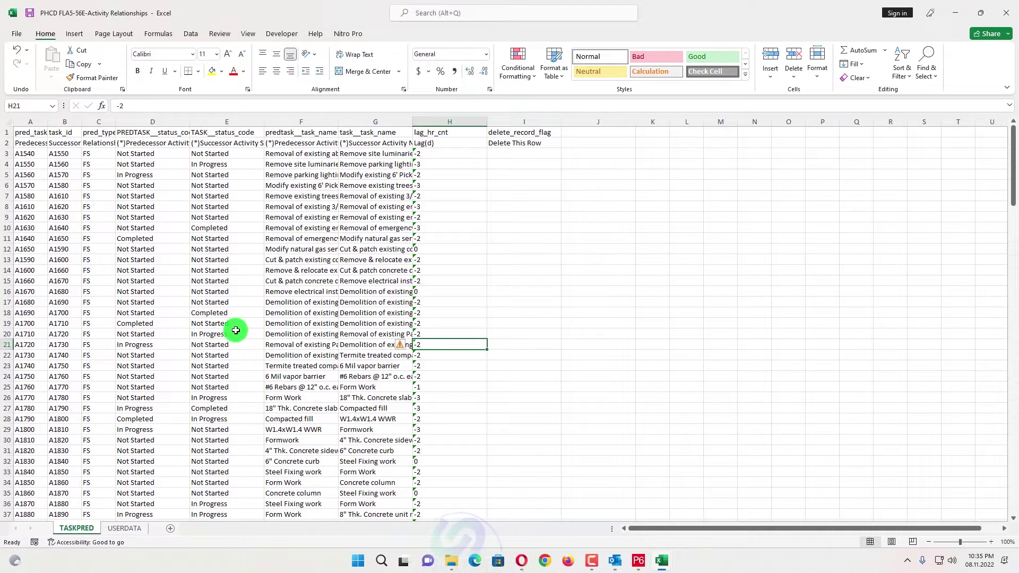
click(460, 259)
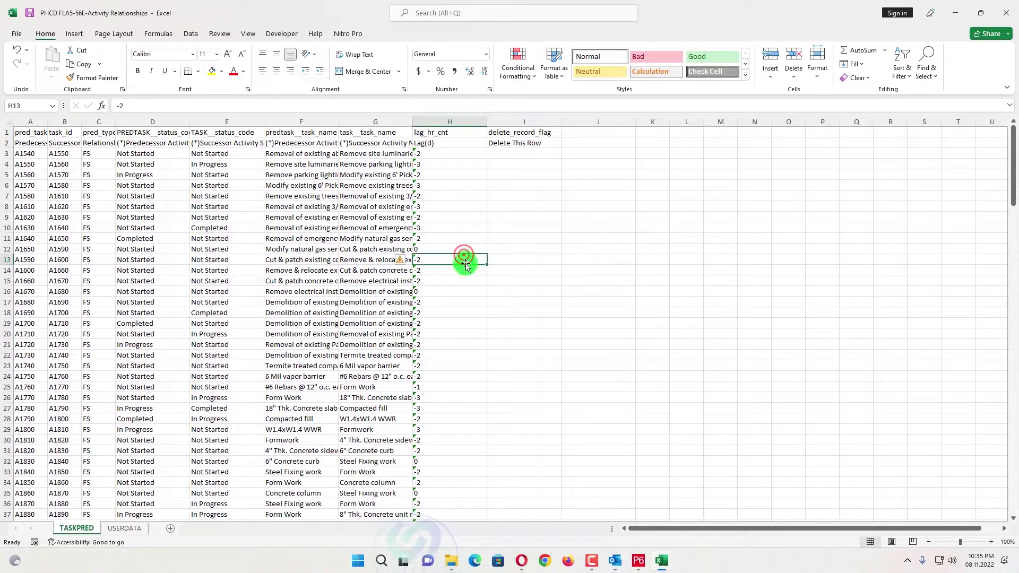
Step: Copy all relationship records from A3 to H178 on the exported workbook's TASKPRED sheet
drag(19, 157, 440, 483)
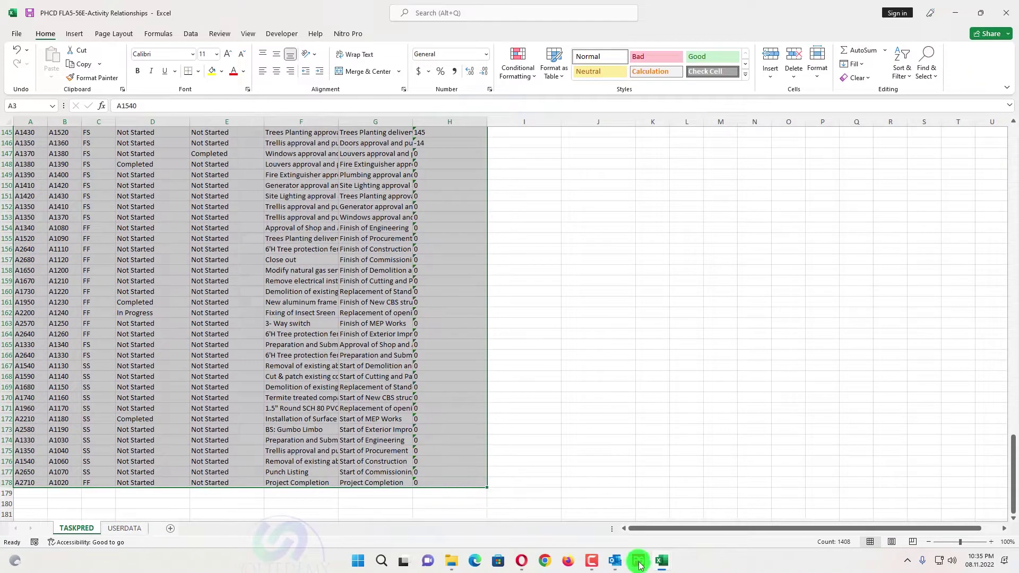
mouse_move(658, 557)
mouse_move(635, 520)
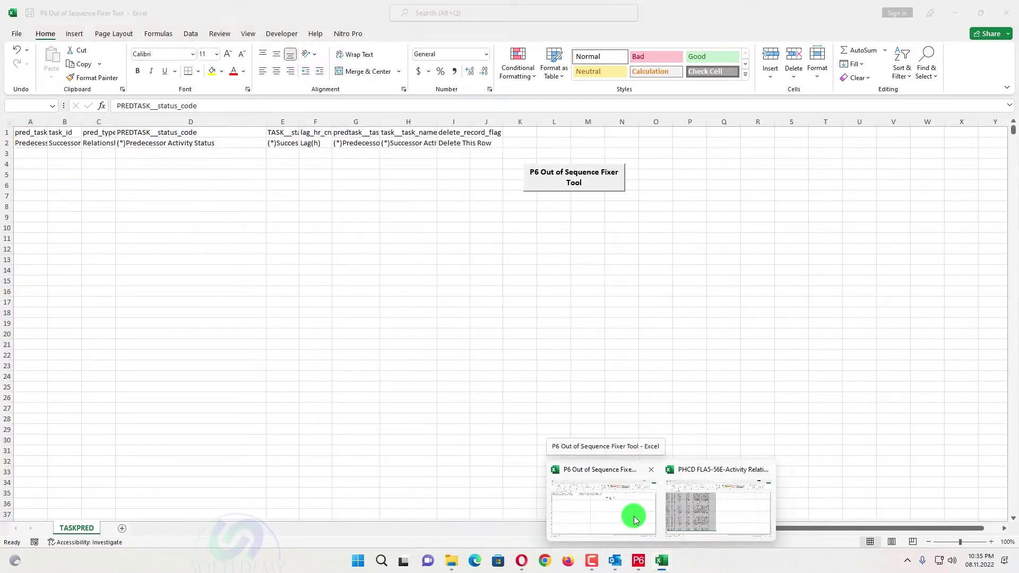
click(635, 520)
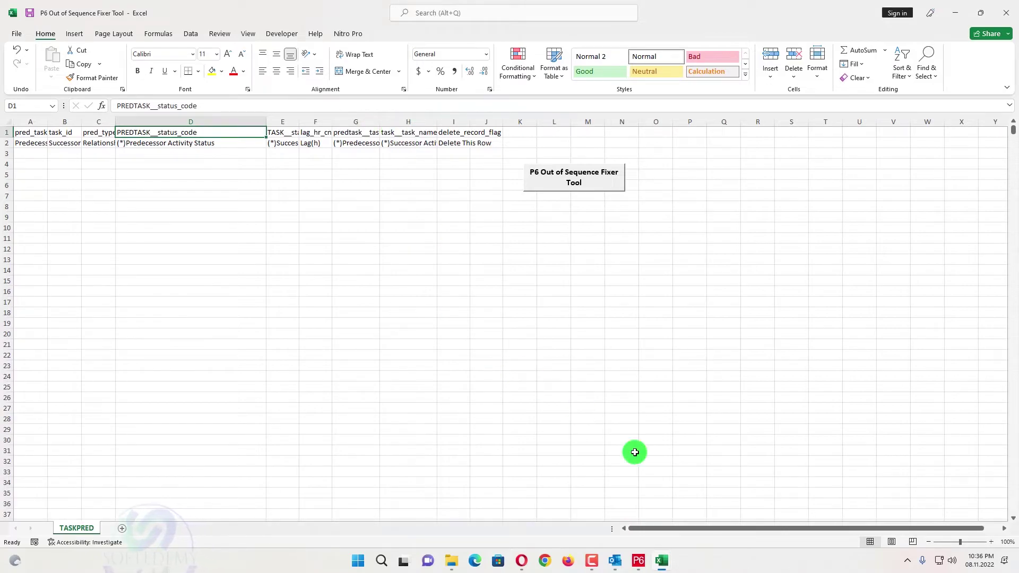
mouse_move(662, 565)
click(719, 508)
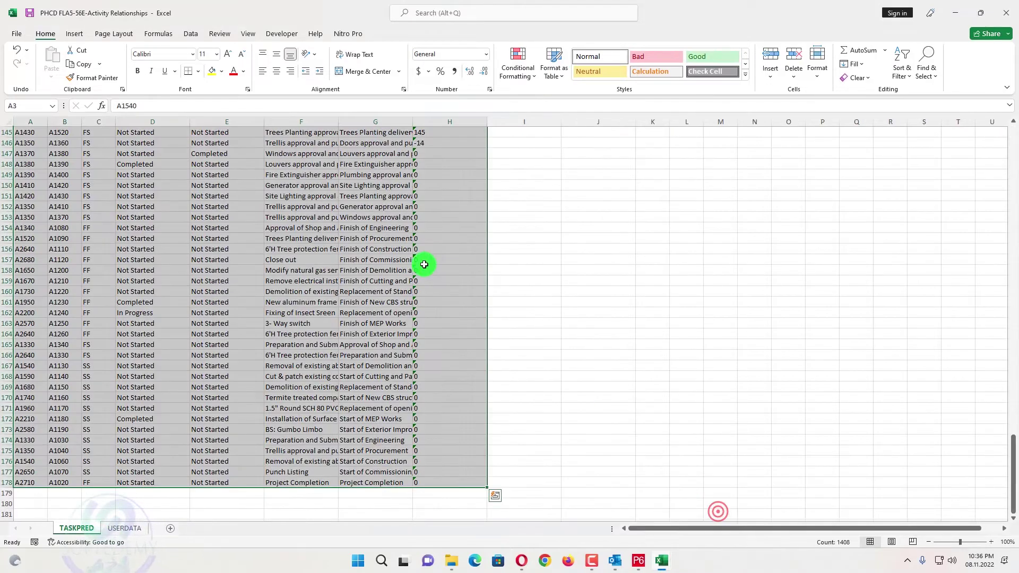
scroll(419, 268, up, 10)
scroll(415, 272, up, 20)
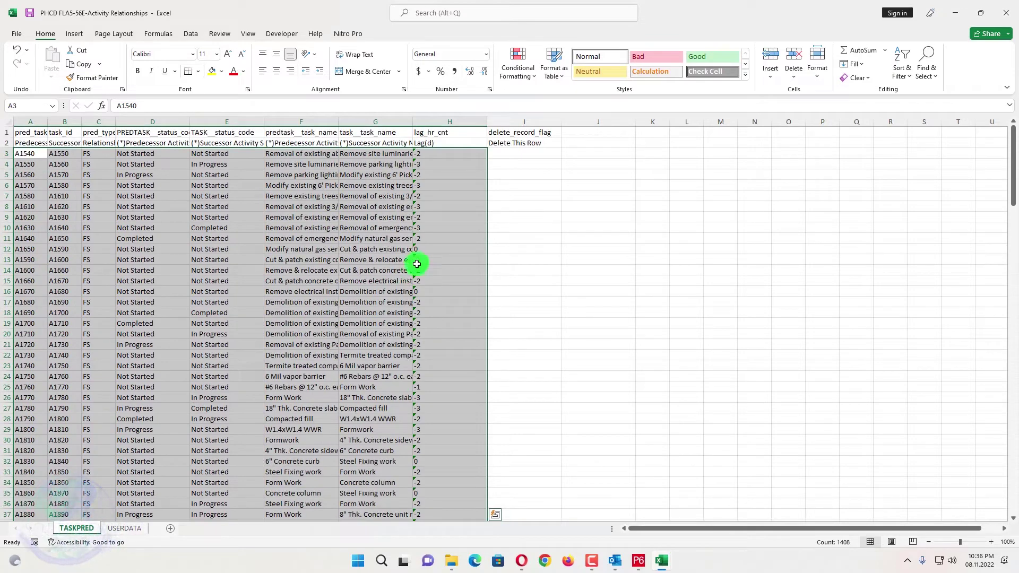
key(ctrl+c)
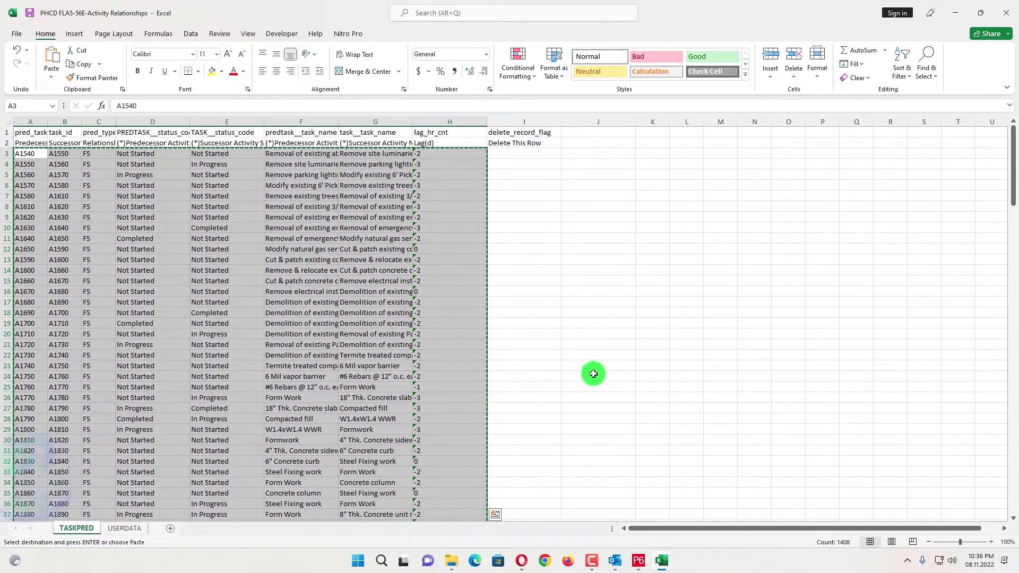
Step: Switch to the P6 Out of Sequence Fixer Tool workbook and paste the copied records into TASKPRED starting at cell A3
mouse_move(663, 552)
click(641, 519)
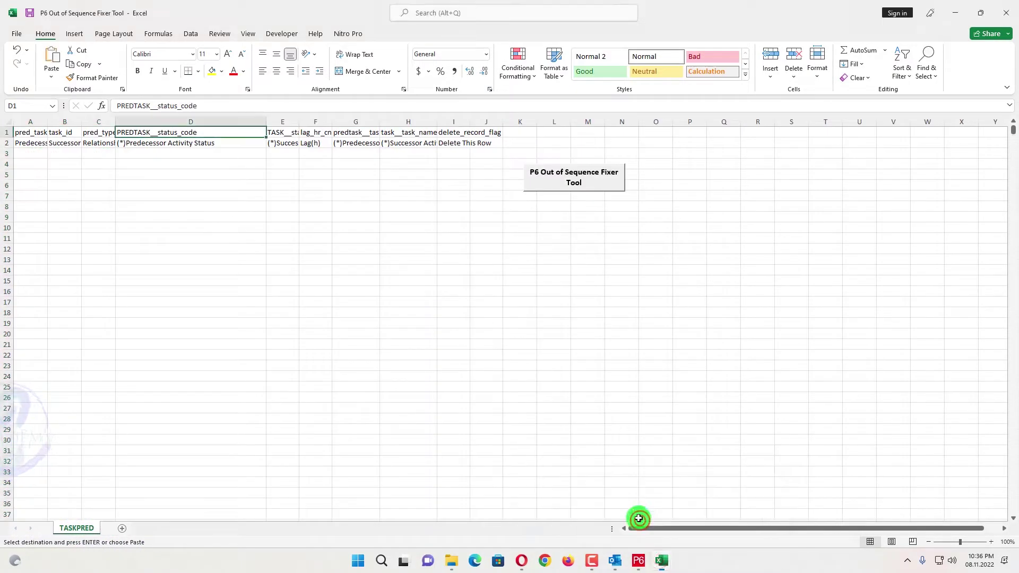
click(406, 317)
click(34, 152)
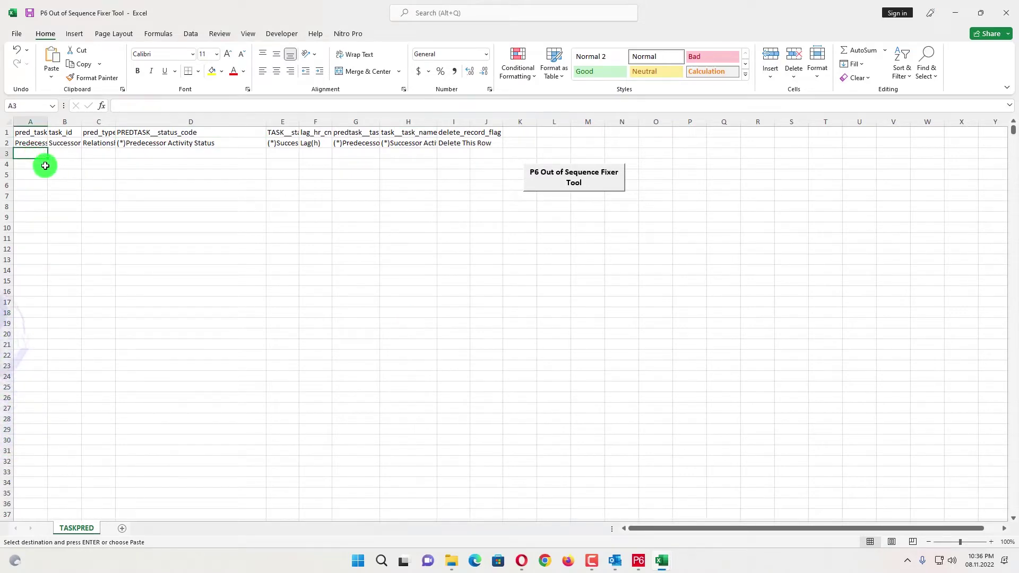
key(ctrl+v)
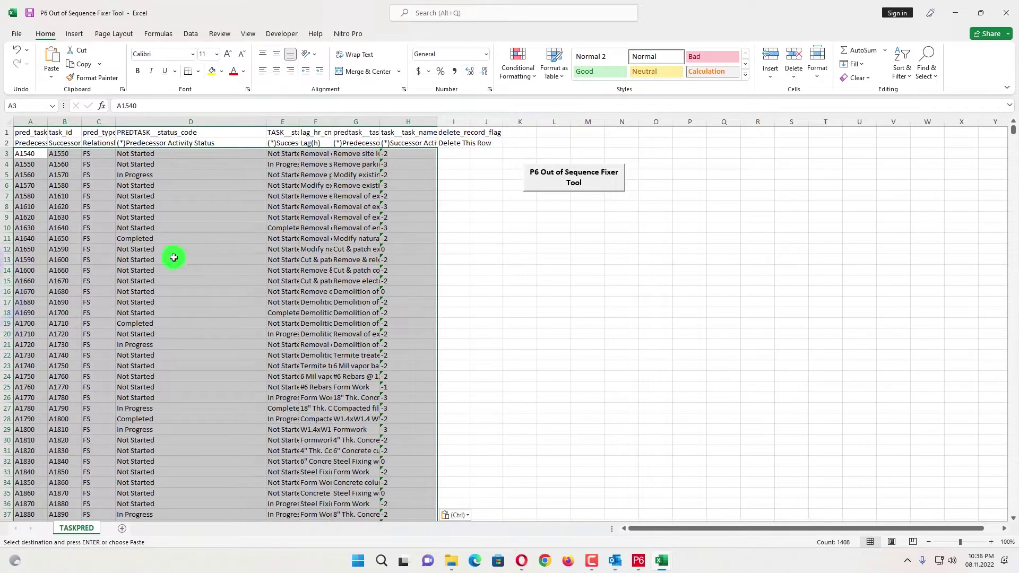
Step: Narrow the Predecessor Activity Status column, run the P6 Out of Sequence Fixer Tool macro and confirm that all required columns were copied
drag(267, 119, 186, 121)
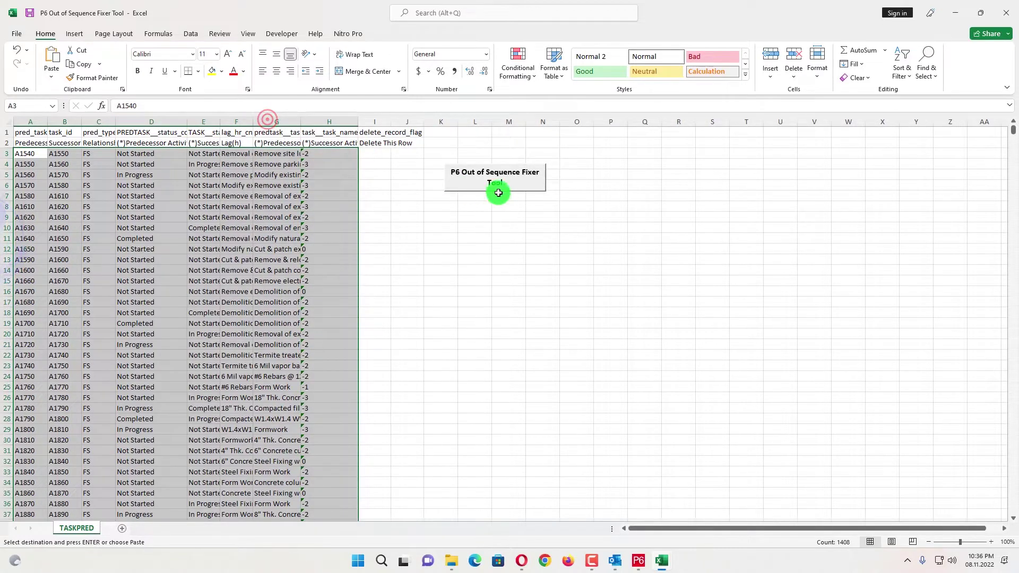
click(509, 217)
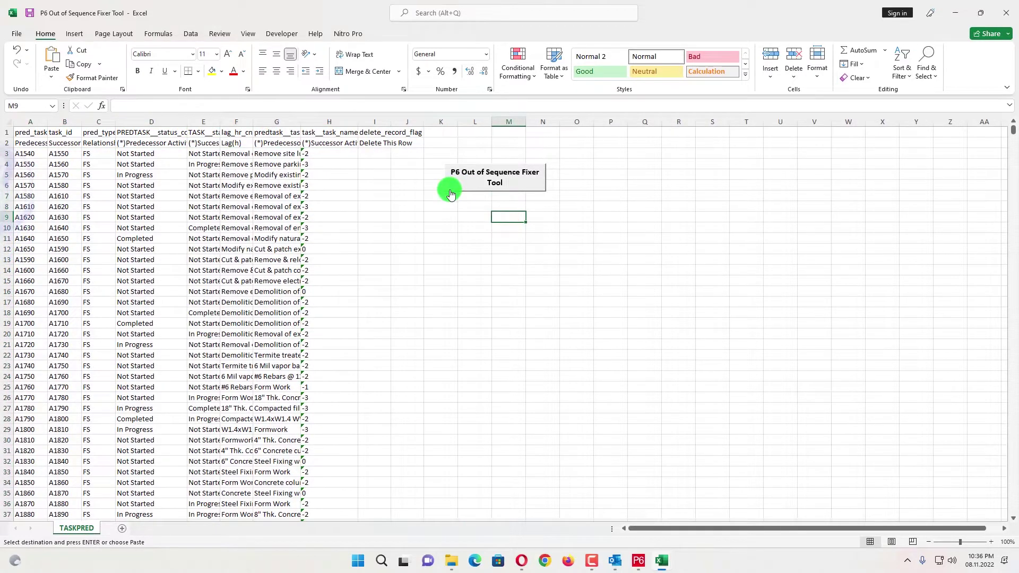
click(489, 183)
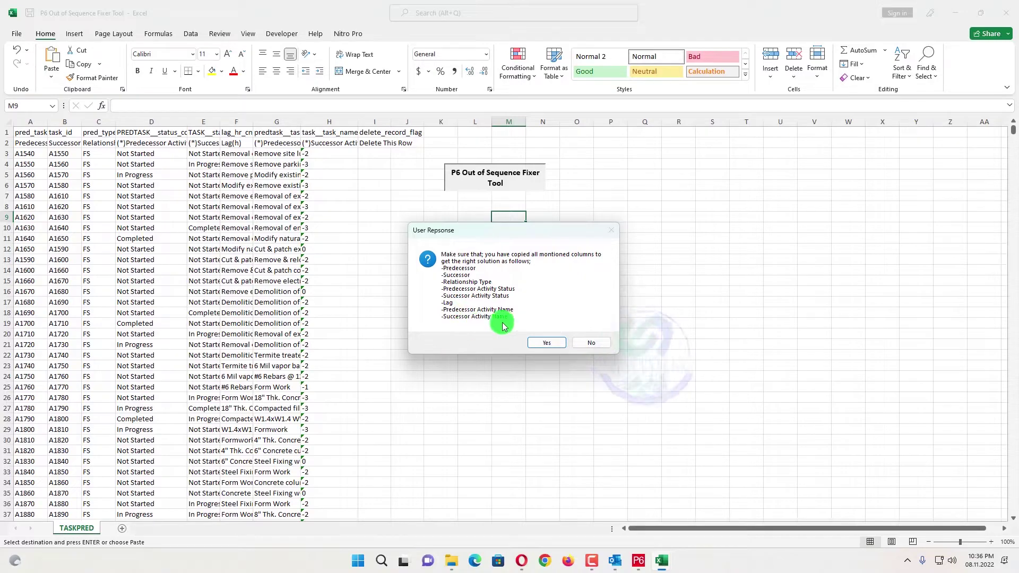
click(548, 341)
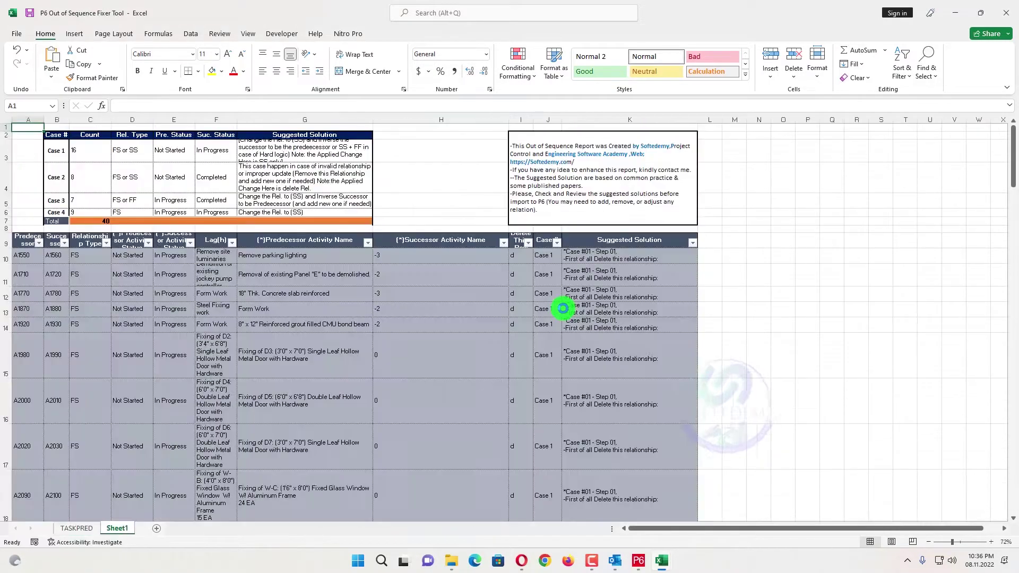
Step: Look through the generated report on Sheet1 and check it against the out-of-sequence activities in the SchedLog.html schedule log in Opera
scroll(566, 312, down, 6)
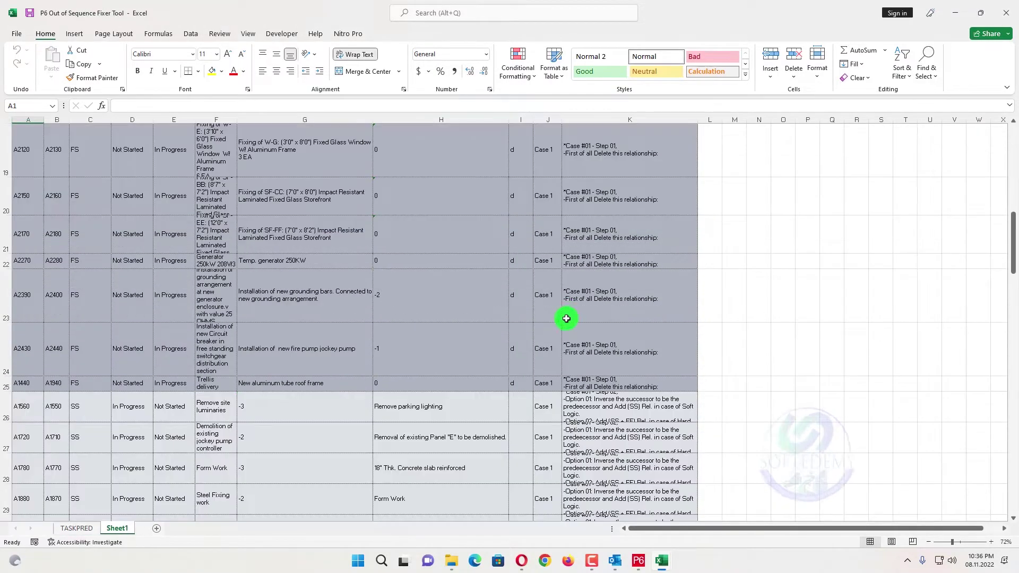
scroll(569, 316, up, 6)
scroll(569, 313, down, 20)
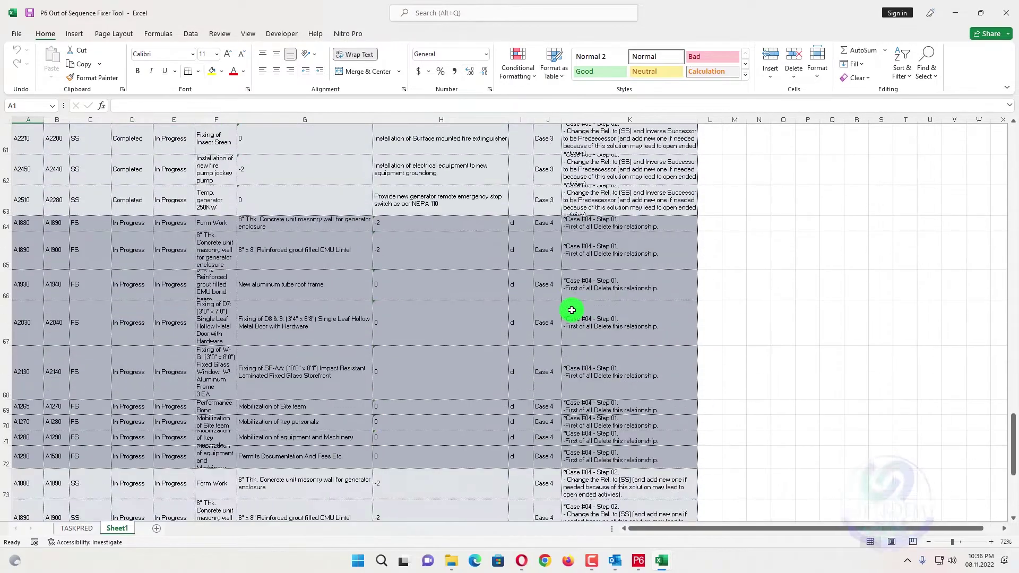
scroll(569, 307, up, 20)
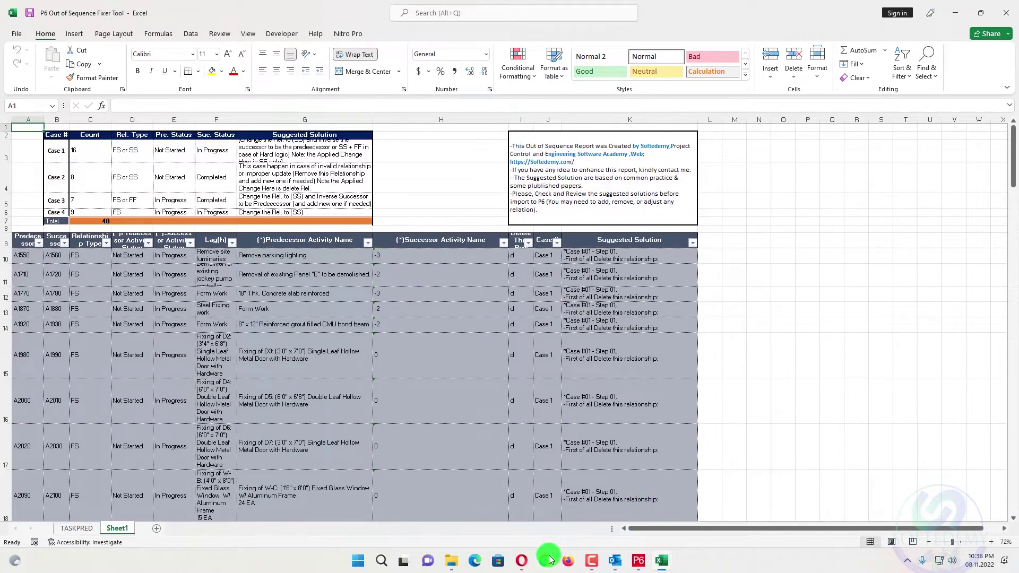
click(523, 564)
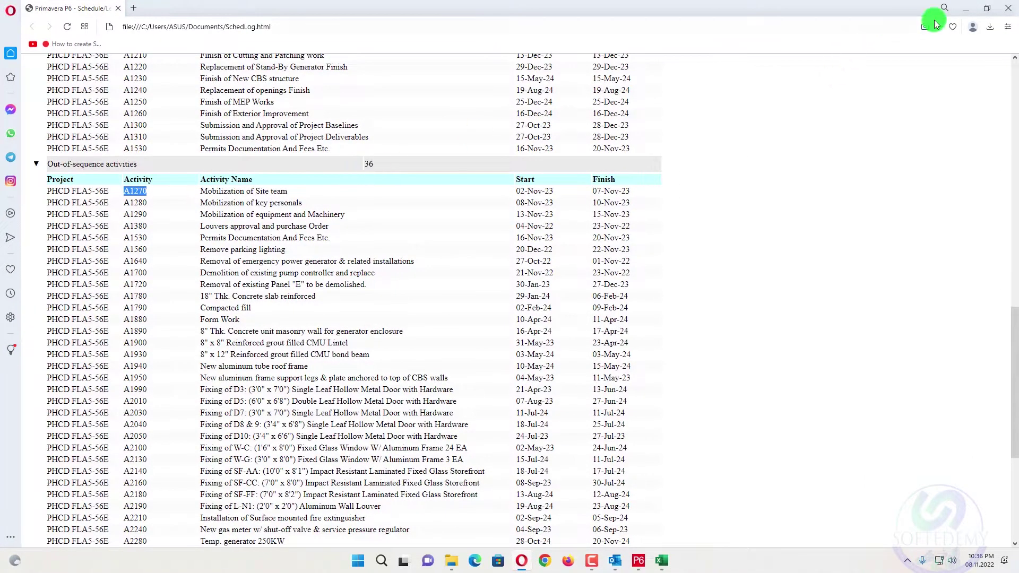
click(965, 9)
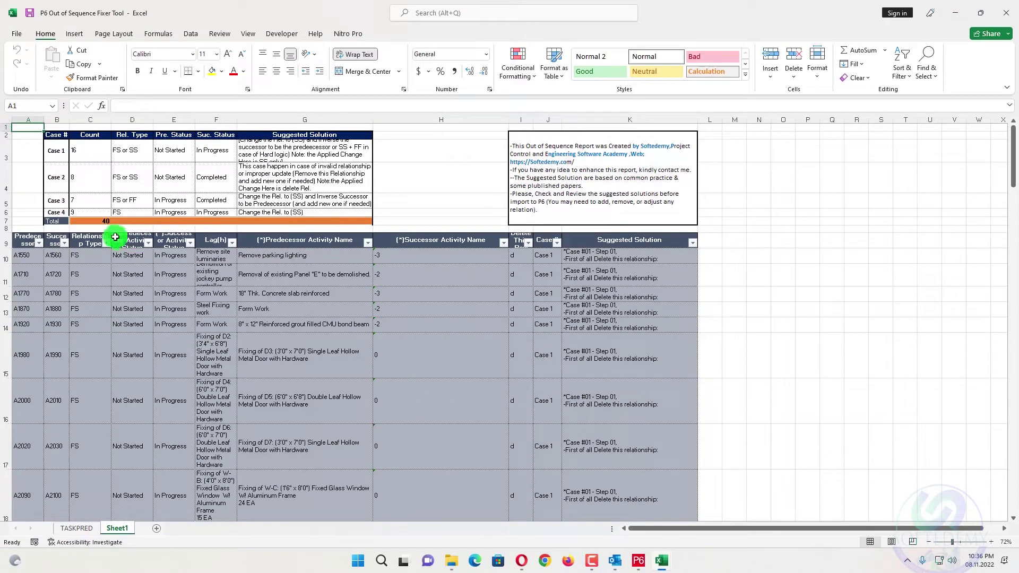
Step: Examine the case summary table and the relationships listed for Cases 1 to 4 with their suggested solutions down to the report's end
scroll(100, 164, down, 3)
scroll(102, 165, up, 3)
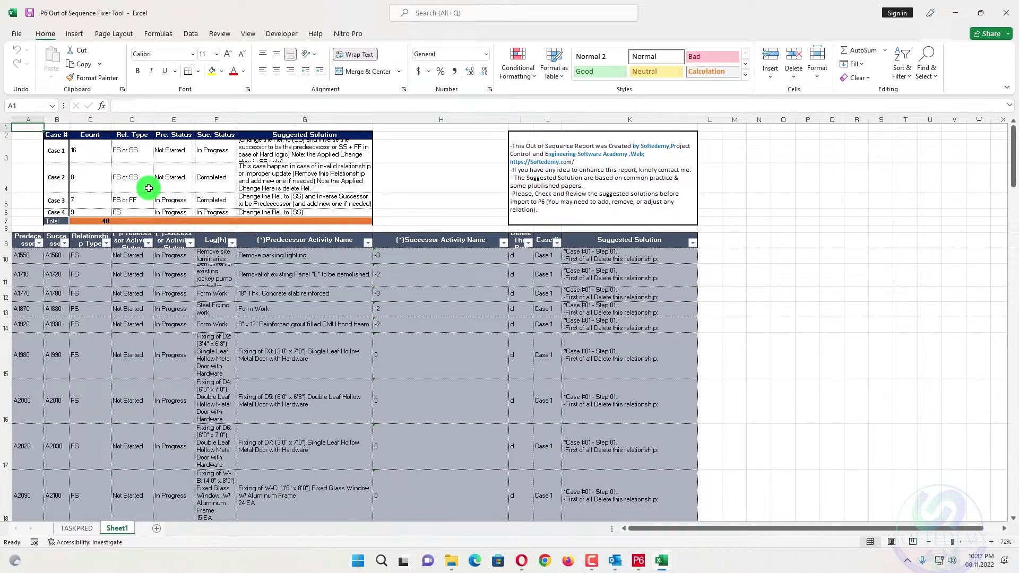
scroll(148, 188, down, 5)
scroll(148, 188, up, 5)
scroll(161, 249, down, 3)
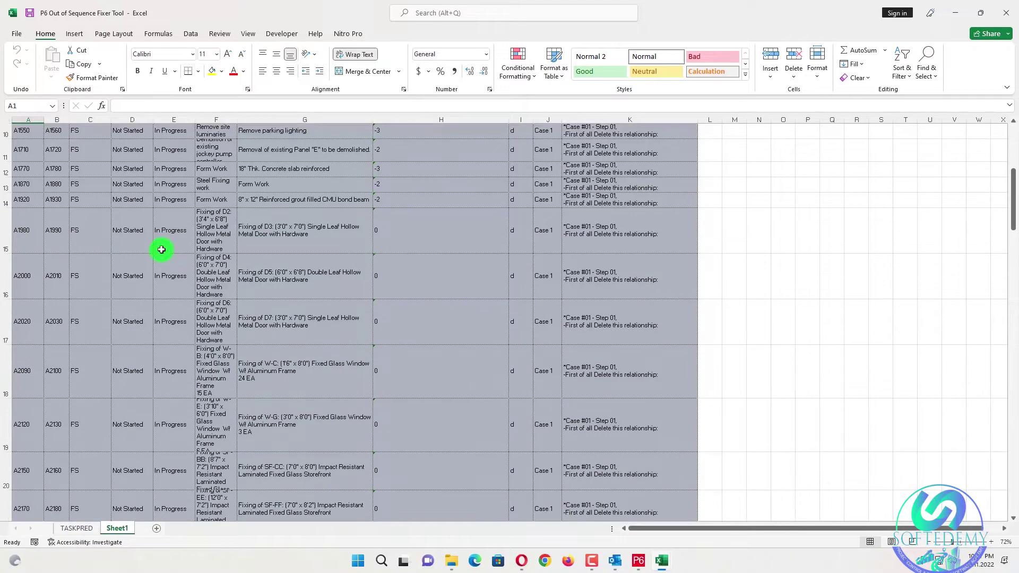
scroll(166, 241, down, 10)
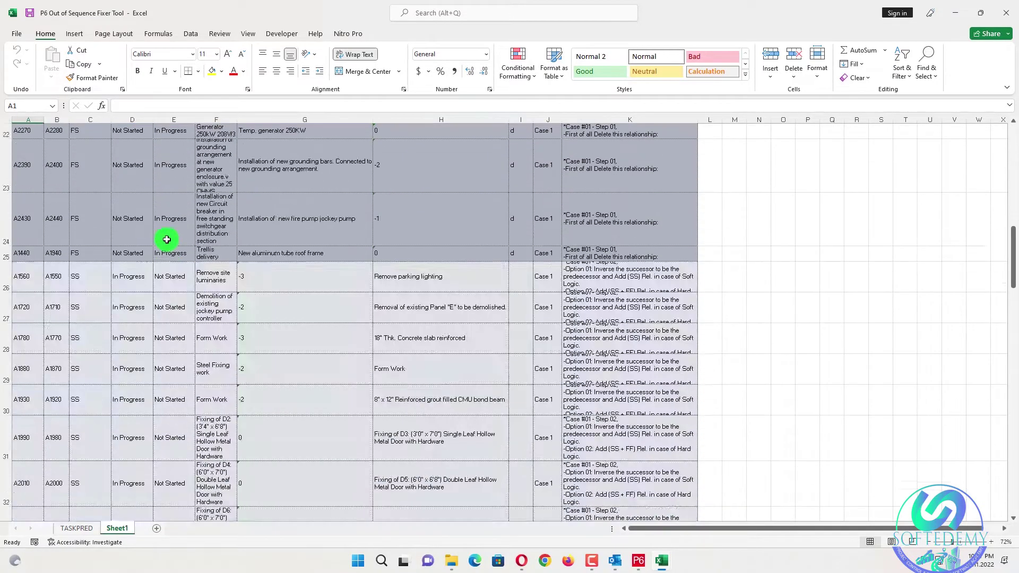
scroll(167, 239, down, 10)
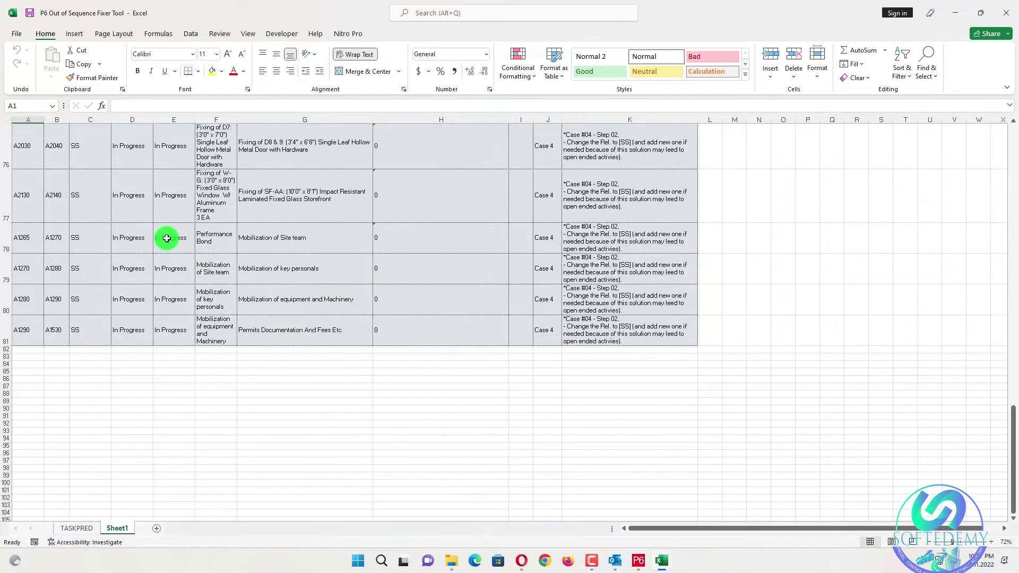
scroll(167, 239, up, 20)
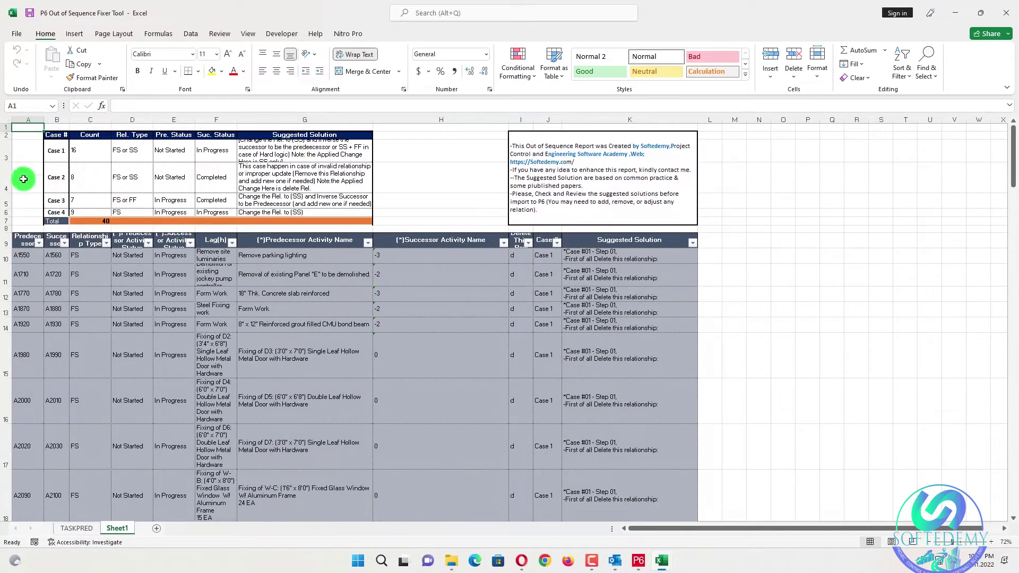
Step: Auto-fit the heights of rows 3 and 5 in the case summary table so the suggested solutions for Cases 1 and 3 fit
double_click(6, 162)
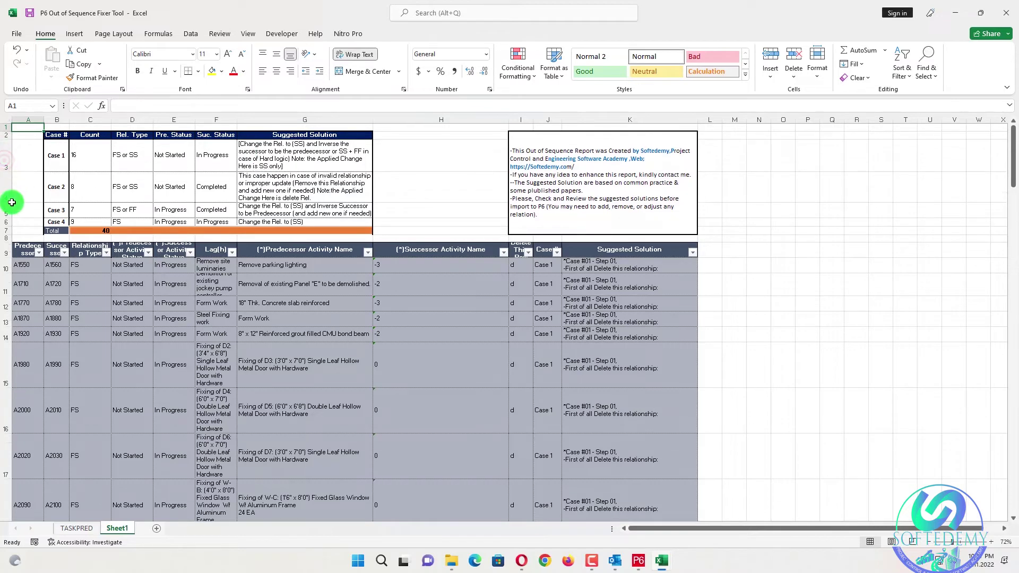
double_click(7, 218)
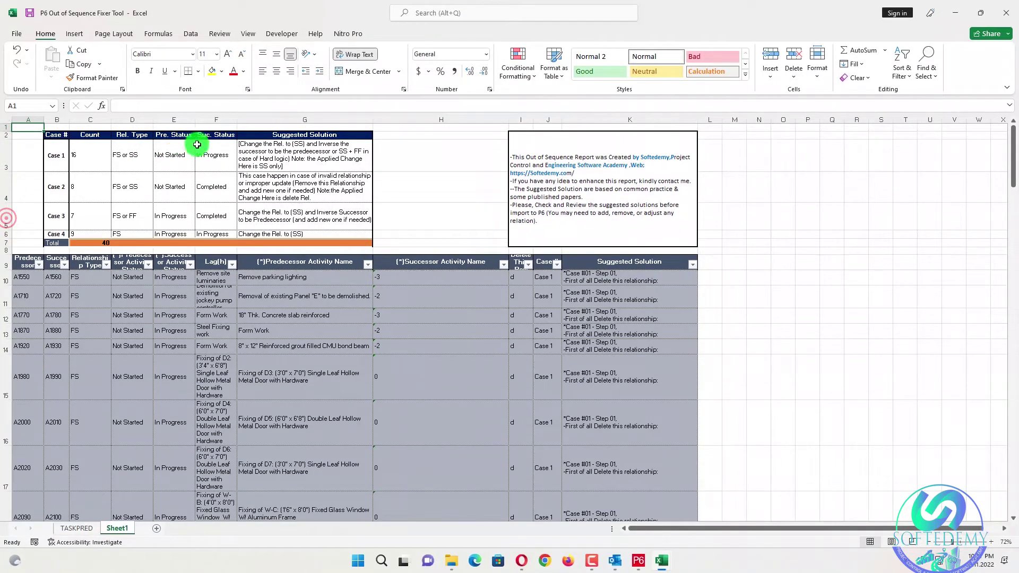
Step: Review the relationship types, predecessor and successor statuses and suggested solutions for Cases 1 to 3 in the case summary table
click(174, 155)
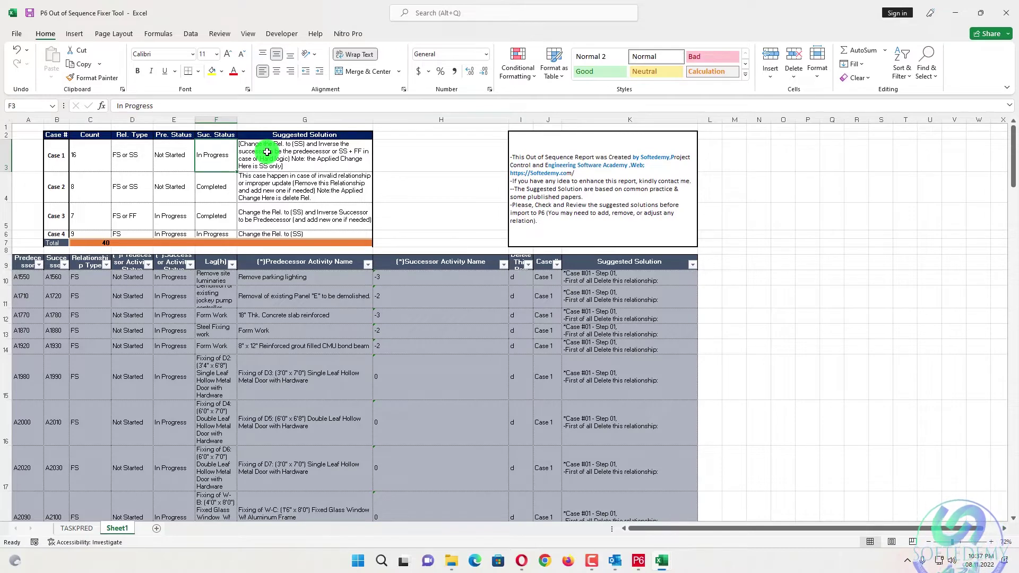
click(330, 160)
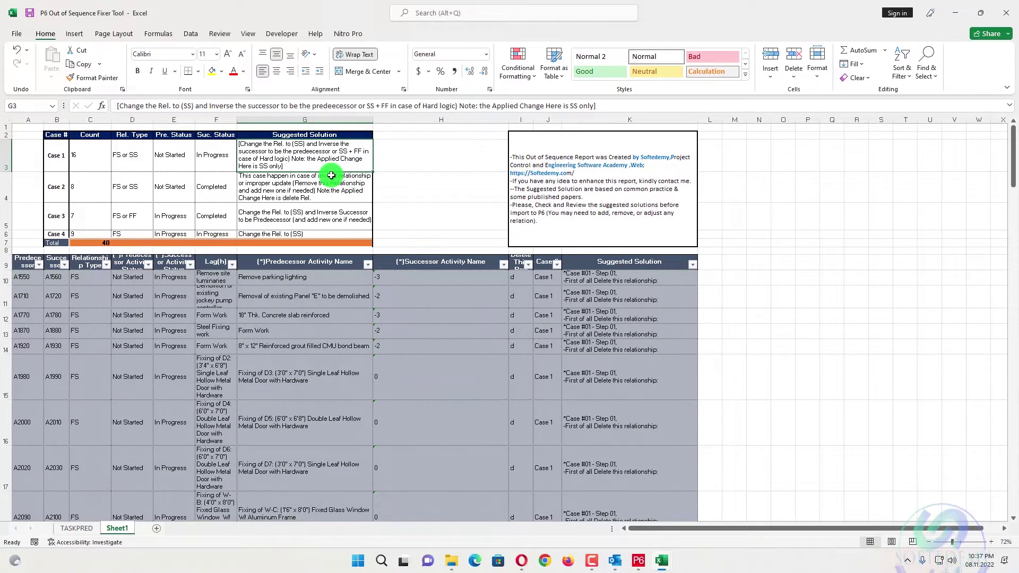
click(261, 195)
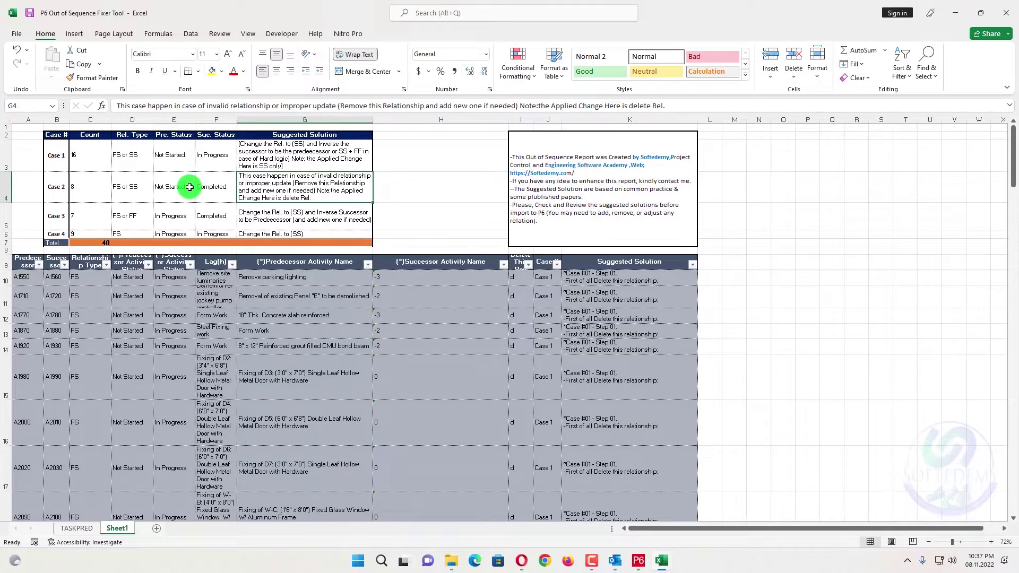
click(139, 212)
click(162, 212)
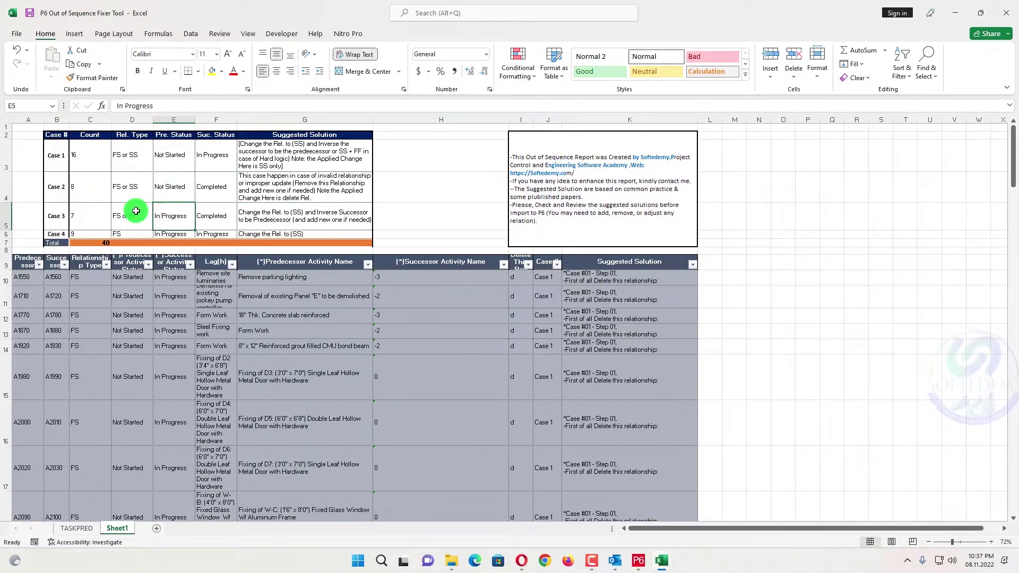
click(138, 211)
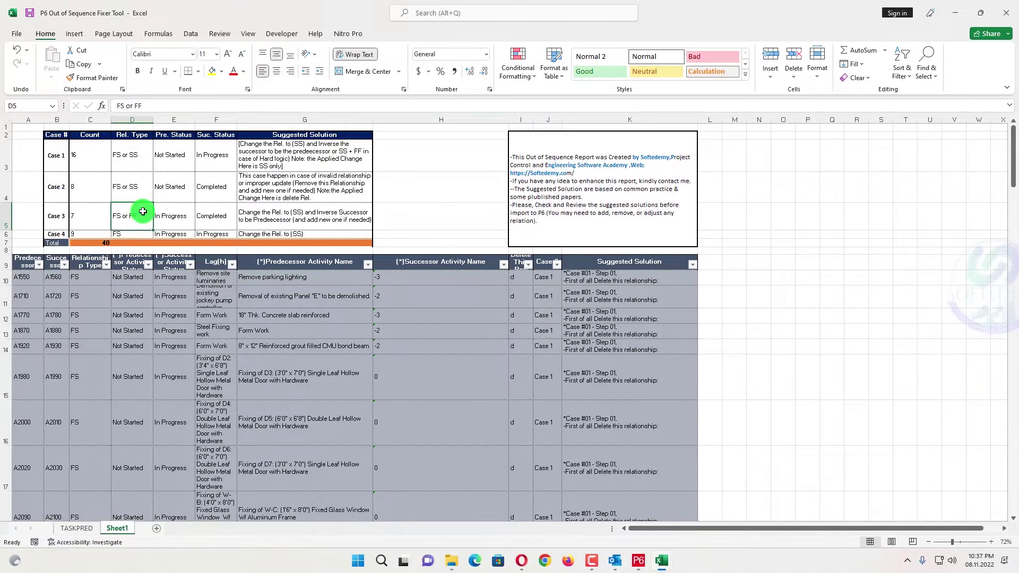
click(175, 209)
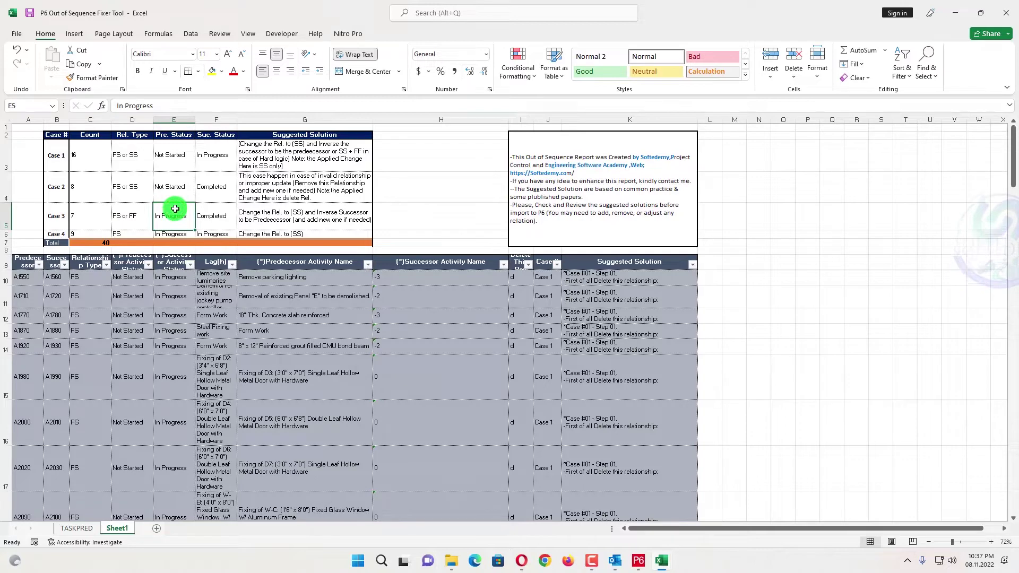
click(197, 208)
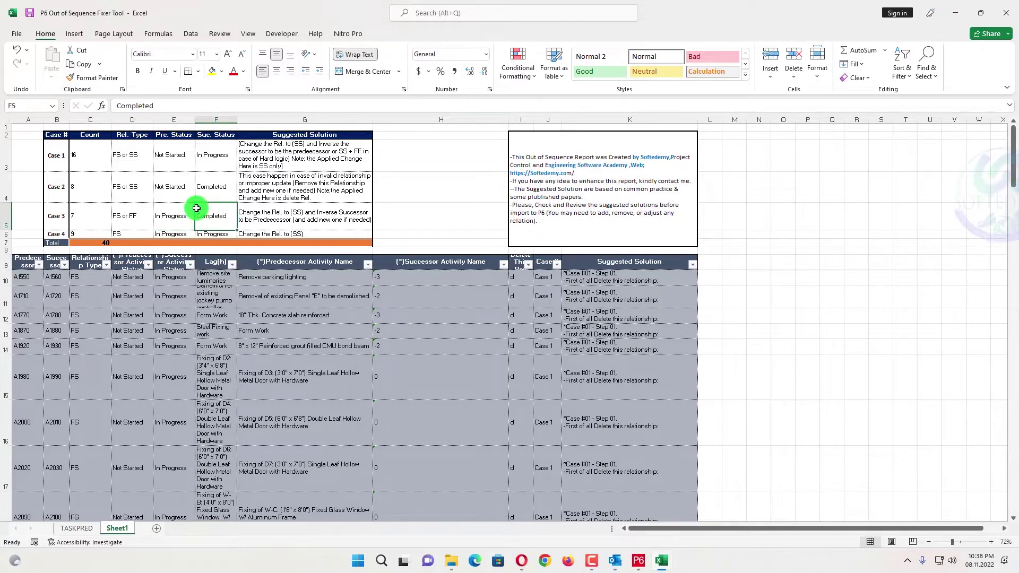
click(302, 220)
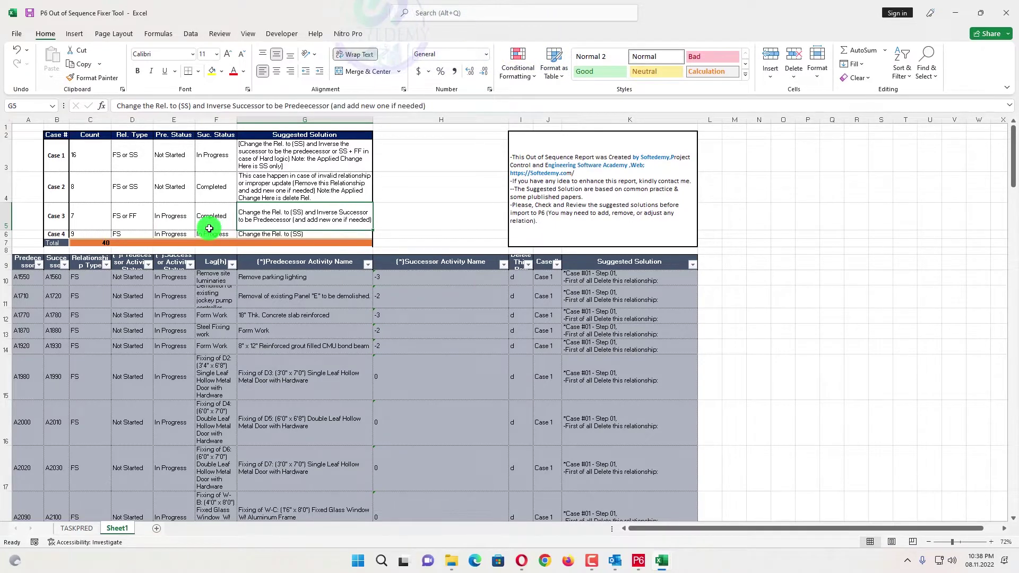
Step: Compare the Case 1 FS relationships flagged for deletion with their inverted SS replacements starting at row 26
scroll(208, 226, down, 2)
scroll(209, 225, down, 3)
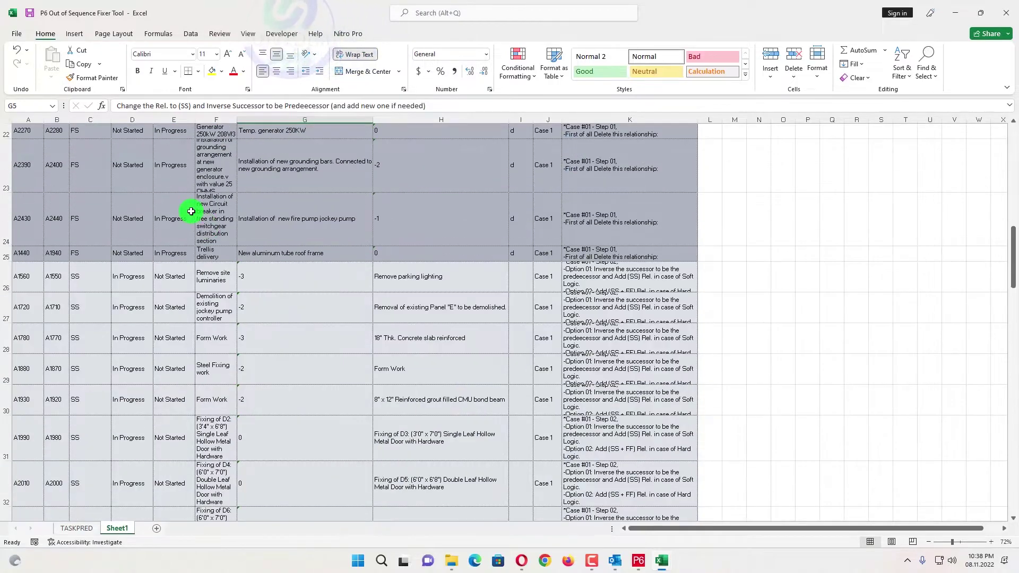
scroll(180, 223, up, 3)
scroll(167, 236, up, 2)
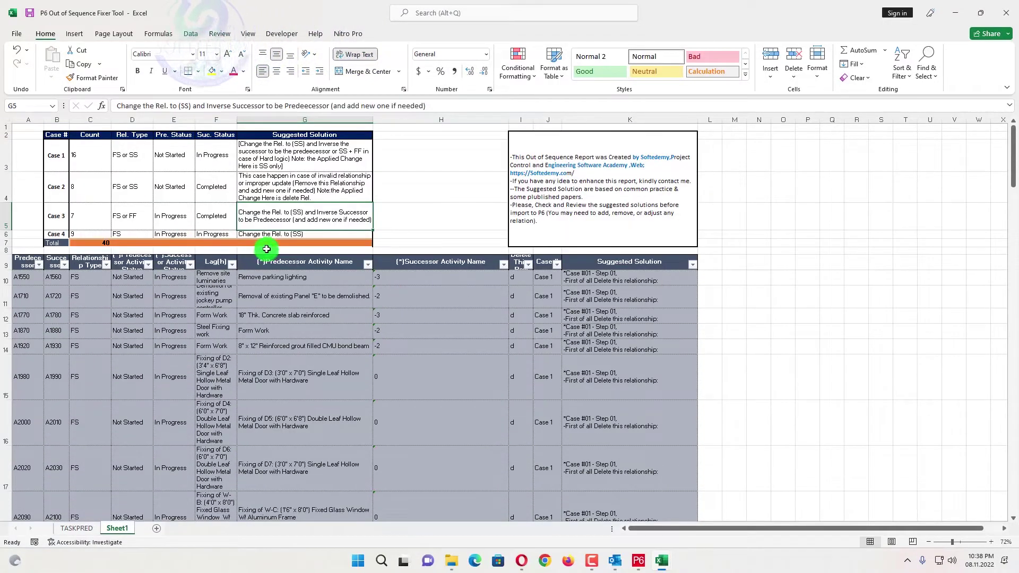
scroll(265, 297, down, 5)
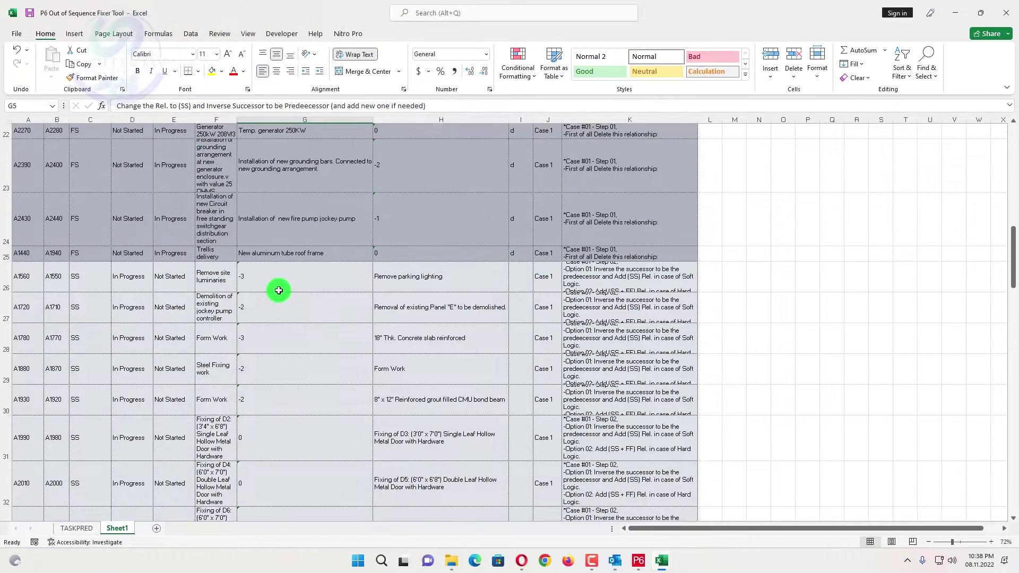
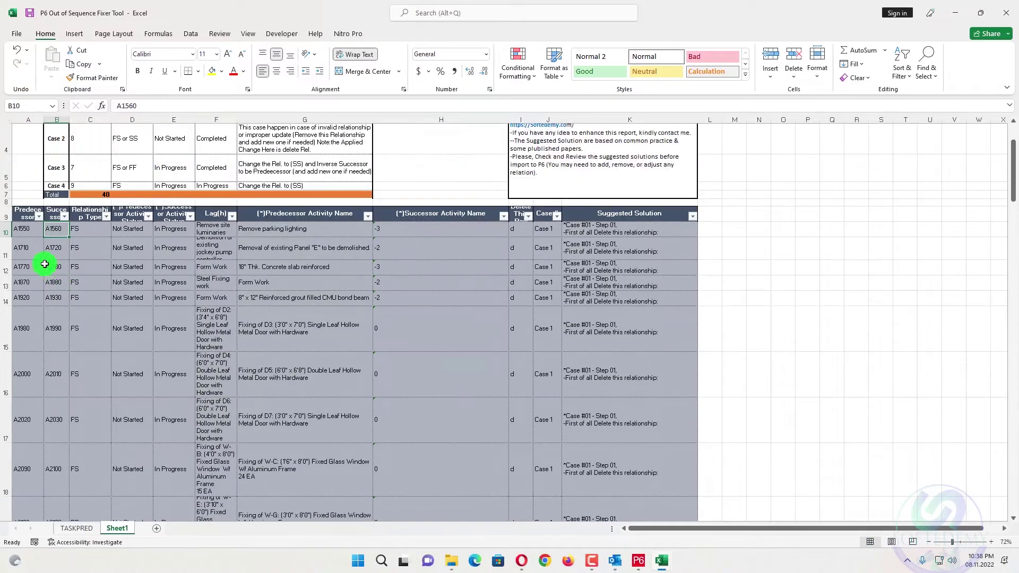
scroll(24, 257, down, 7)
scroll(25, 257, down, 1)
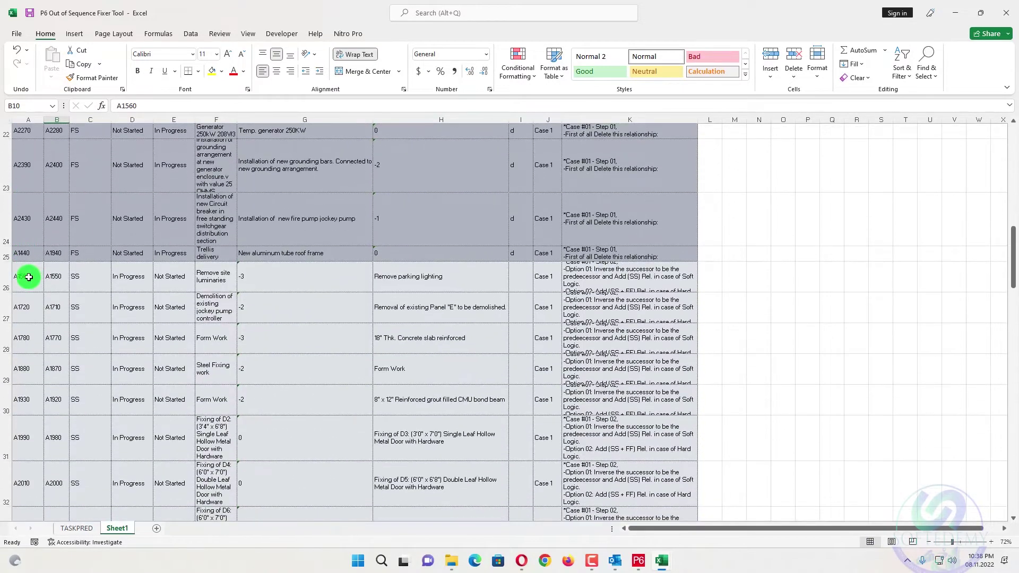
drag(95, 278, 633, 289)
click(70, 275)
scroll(117, 317, up, 7)
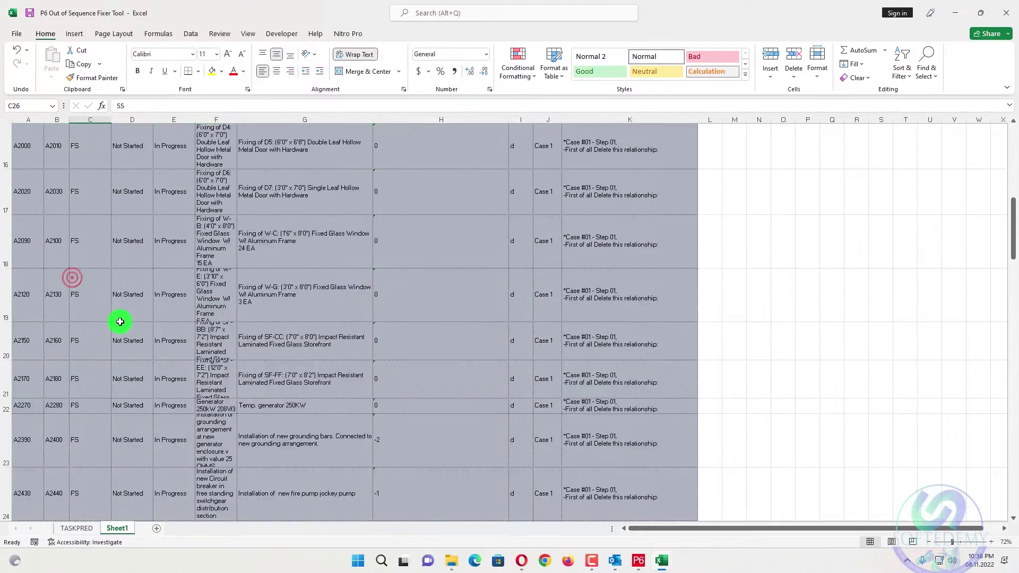
scroll(551, 278, down, 2)
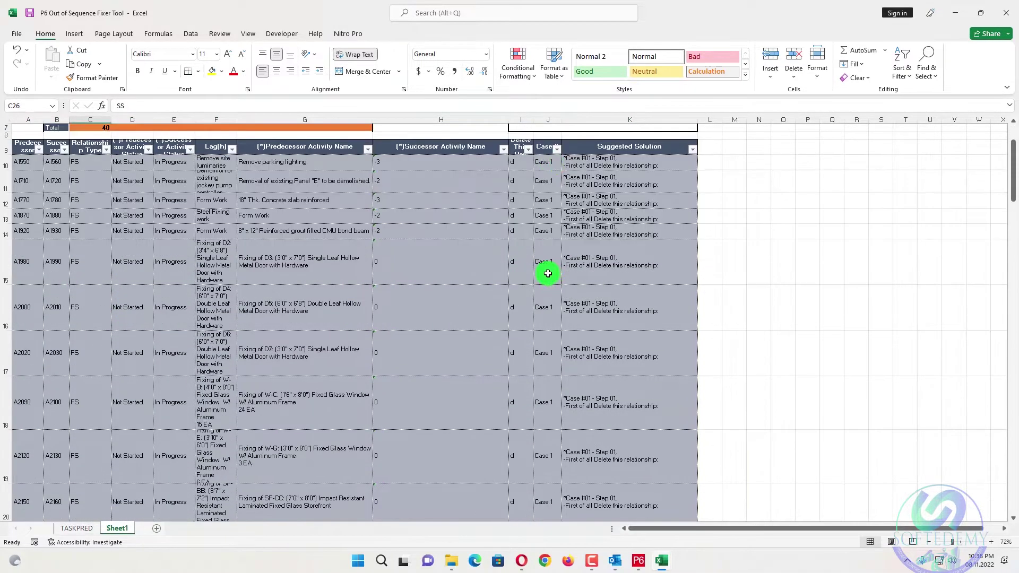
scroll(521, 238, up, 1)
Step: Select the Case 1 delete flags in I10:I25 and auto-fit the width of the Delete This Row column
drag(517, 230, 518, 549)
scroll(518, 380, down, 1)
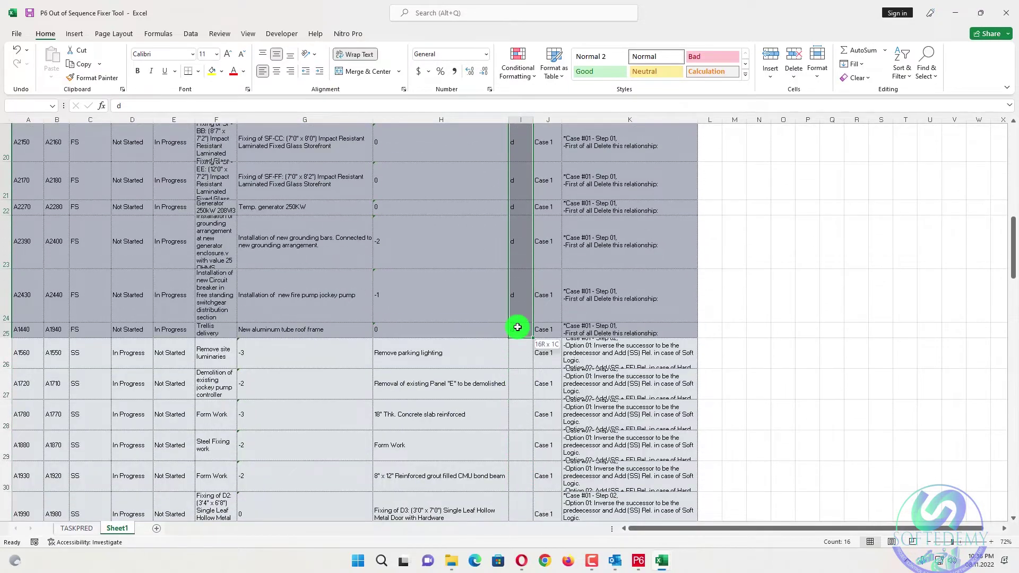
scroll(515, 330, up, 6)
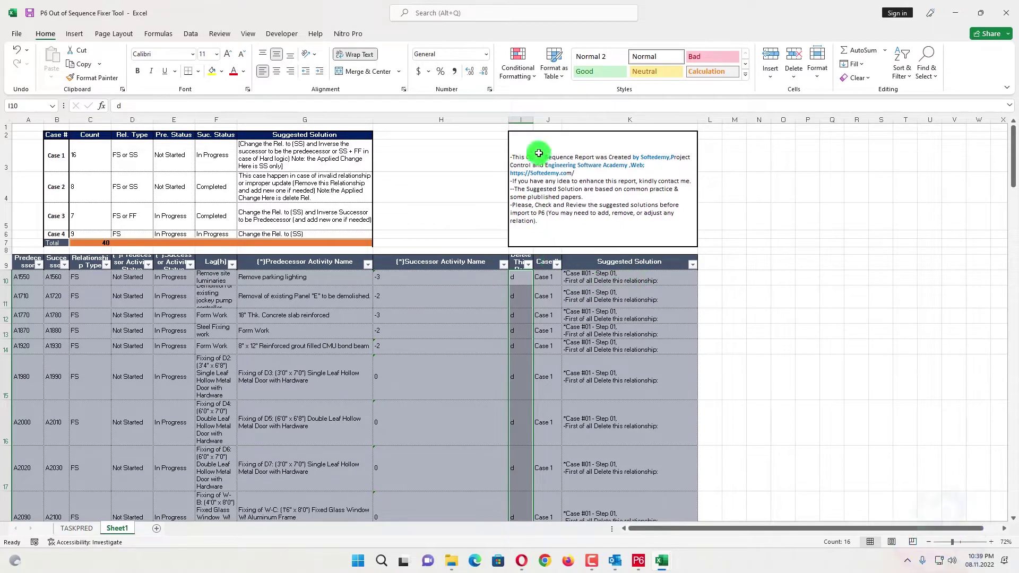
double_click(533, 122)
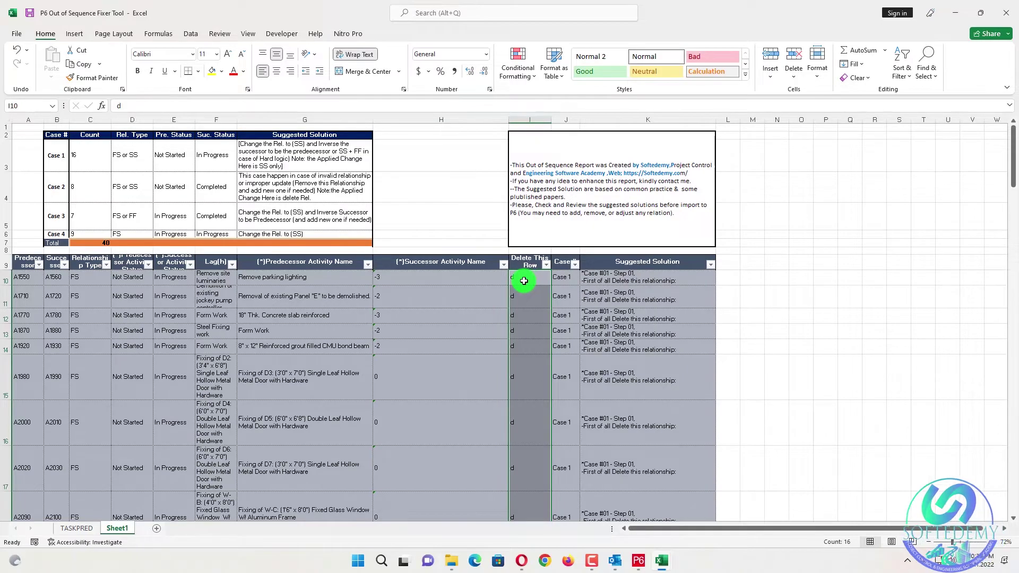
Step: Check the Case 1 predecessors in A10:A25 against those in A26:A41, and the replacement relationship types in C26:C41
scroll(524, 281, down, 4)
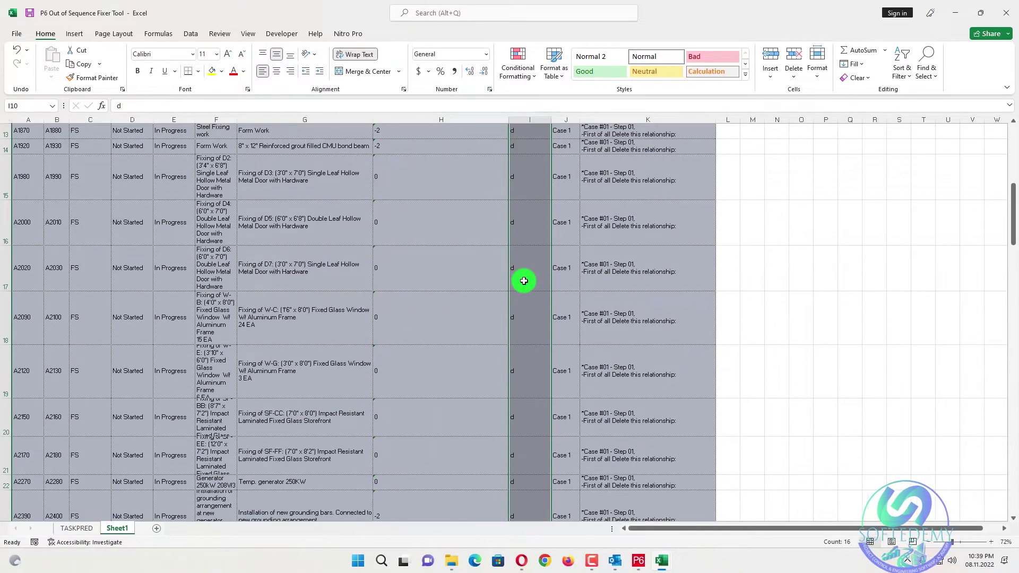
scroll(523, 281, down, 2)
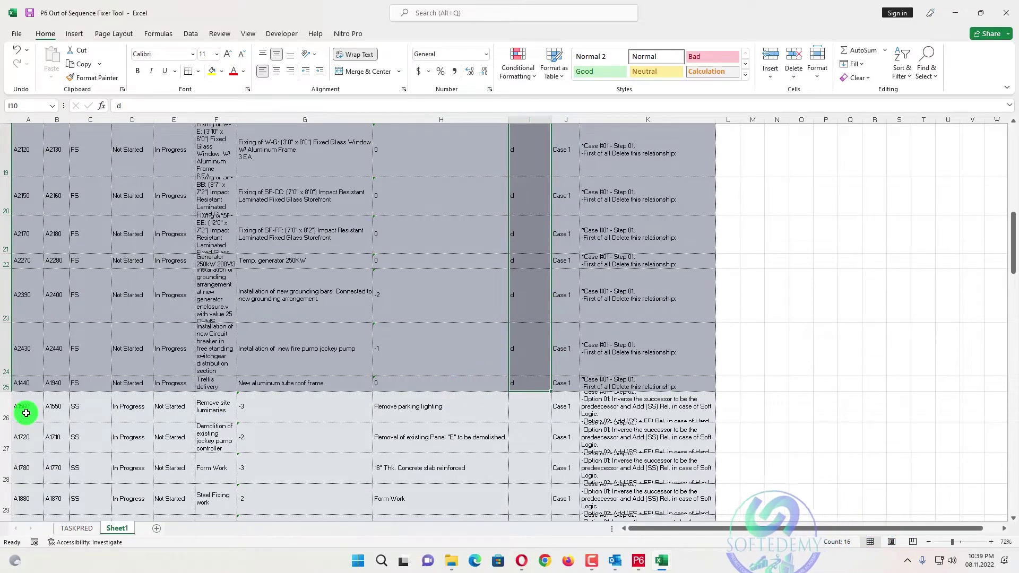
scroll(60, 411, up, 5)
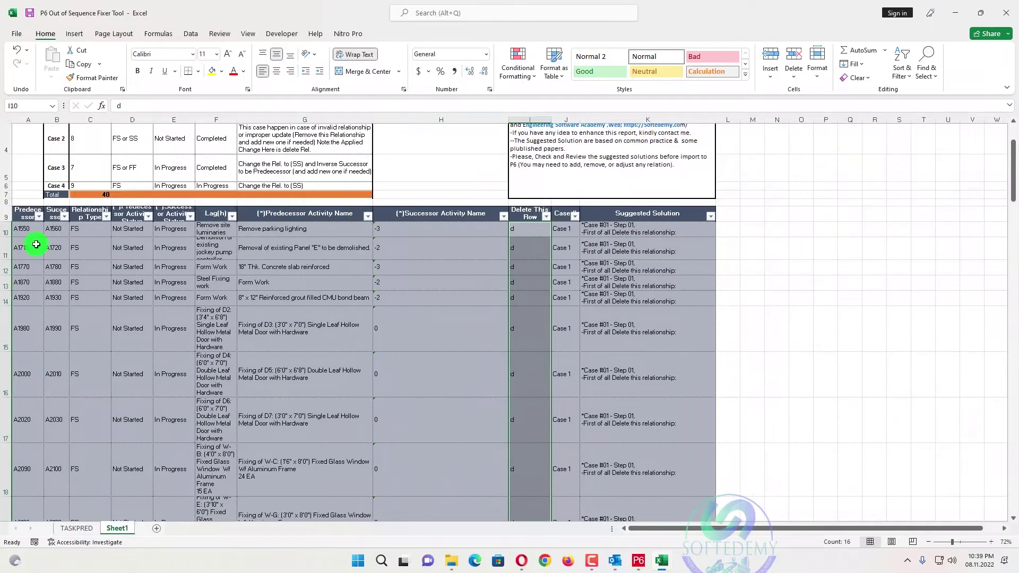
drag(50, 231, 33, 387)
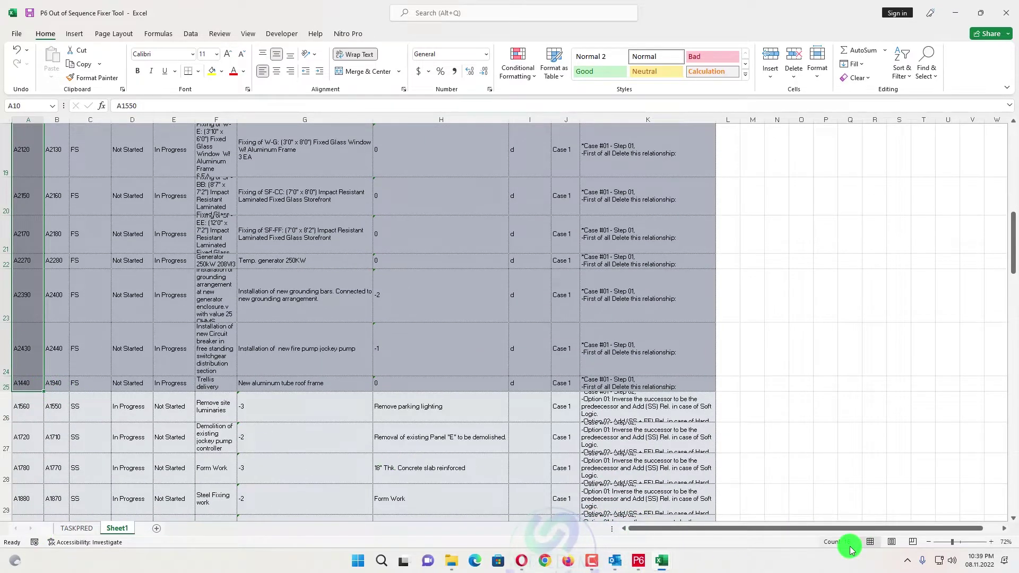
scroll(266, 421, down, 2)
drag(29, 149, 25, 465)
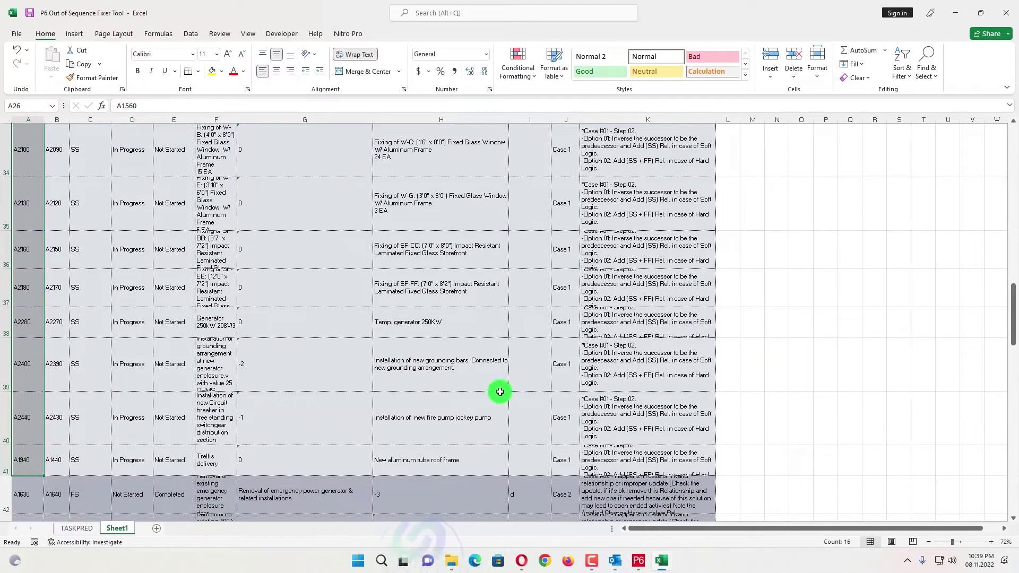
scroll(330, 426, up, 5)
mouse_move(88, 275)
mouse_down()
mouse_move(64, 512)
mouse_move(82, 105)
mouse_move(86, 276)
mouse_up()
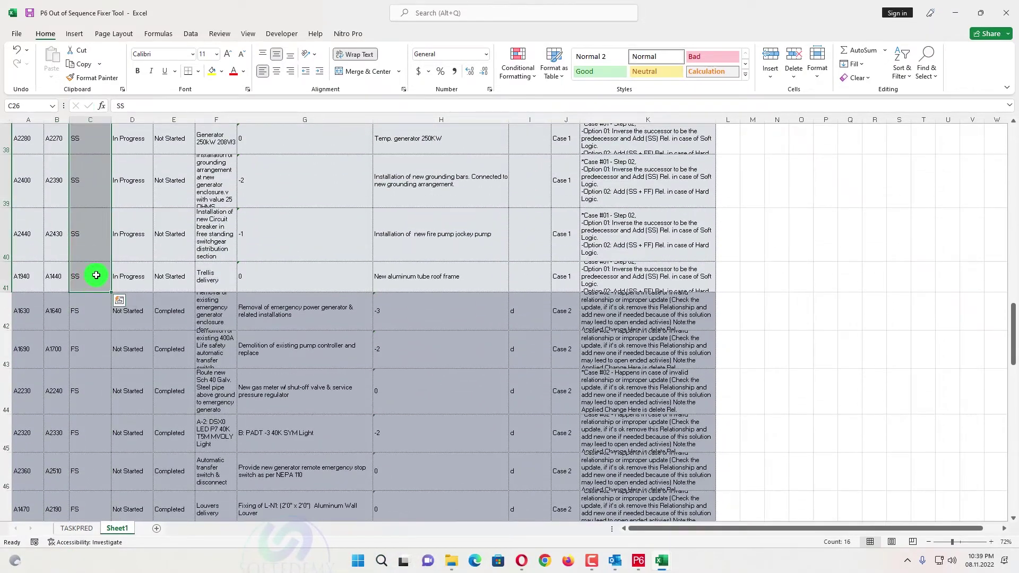
Step: Highlight the Option 02 text for hard logic within the Case 1 suggested solution in K40, leaving the cell unedited
click(655, 253)
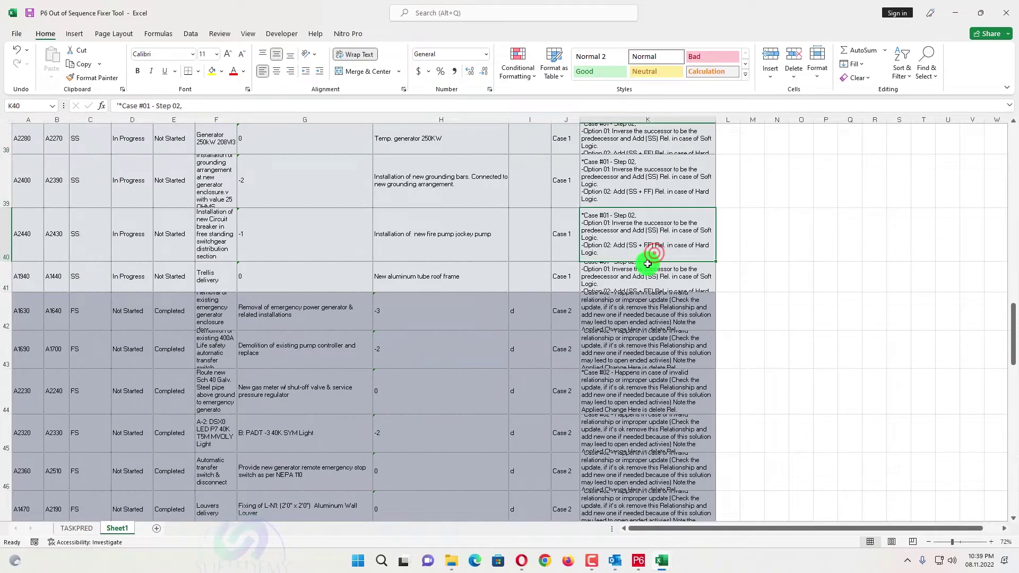
double_click(620, 245)
drag(585, 243, 609, 254)
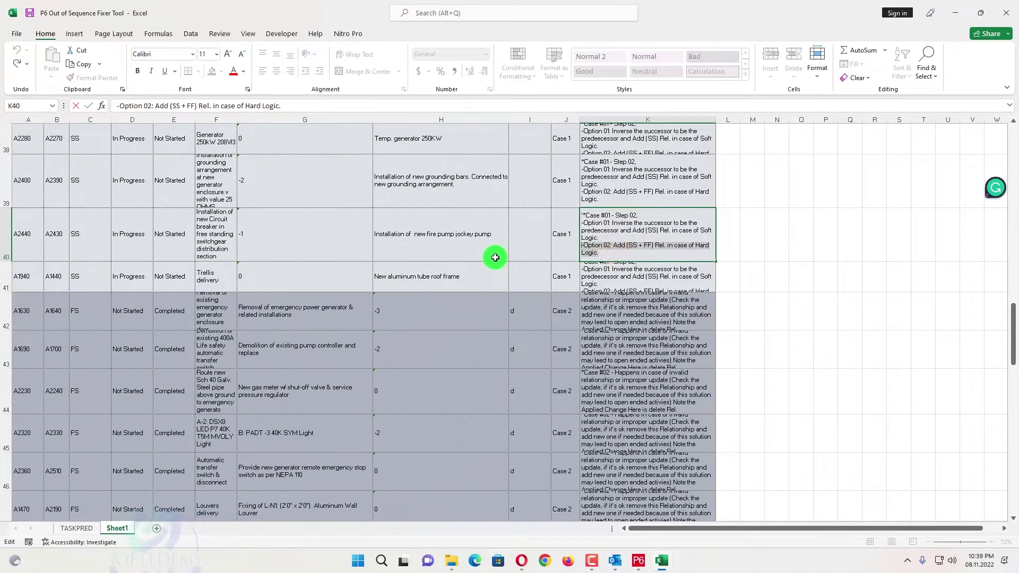
click(164, 338)
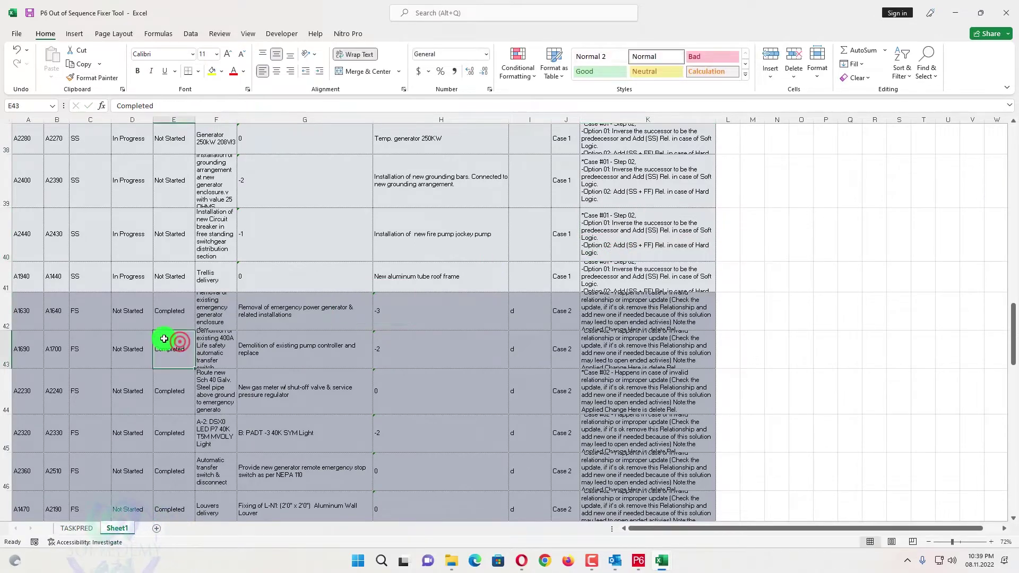
Step: Examine the Case 2 relationships flagged for deletion in rows 42 to 49, selecting their case labels and predecessors
scroll(91, 330, down, 2)
scroll(289, 313, up, 1)
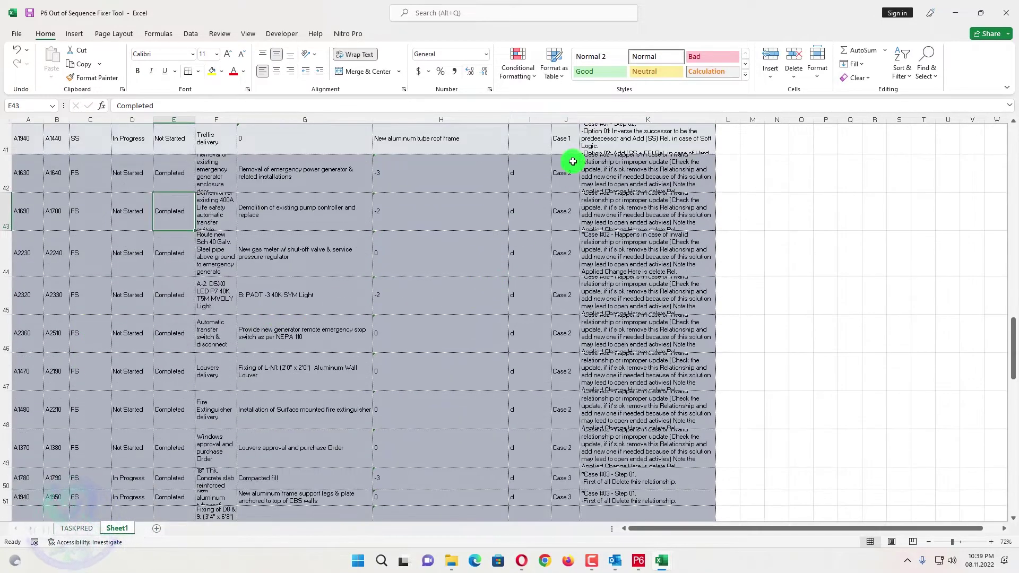
drag(573, 161, 561, 179)
scroll(532, 223, up, 3)
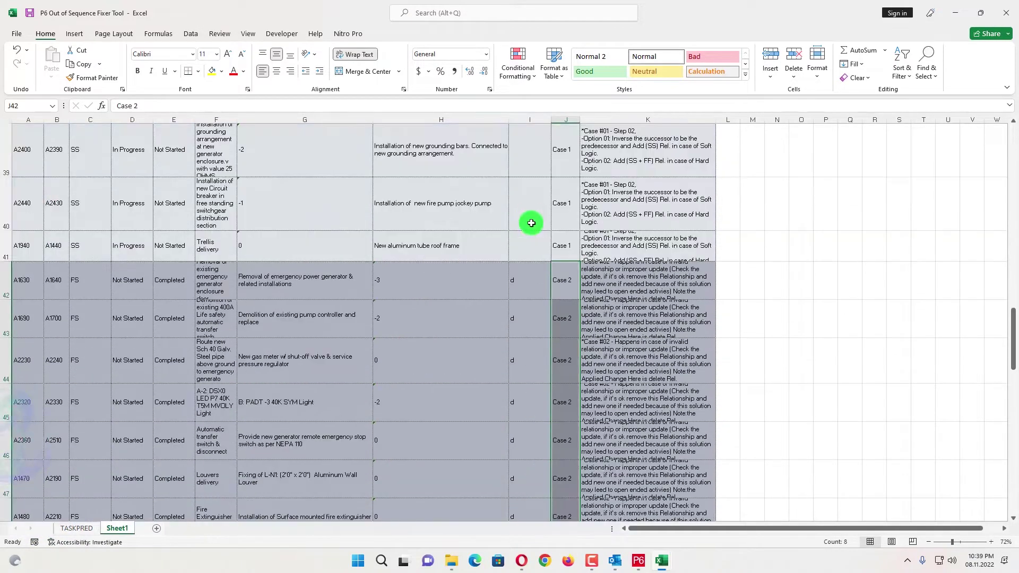
scroll(537, 255, down, 1)
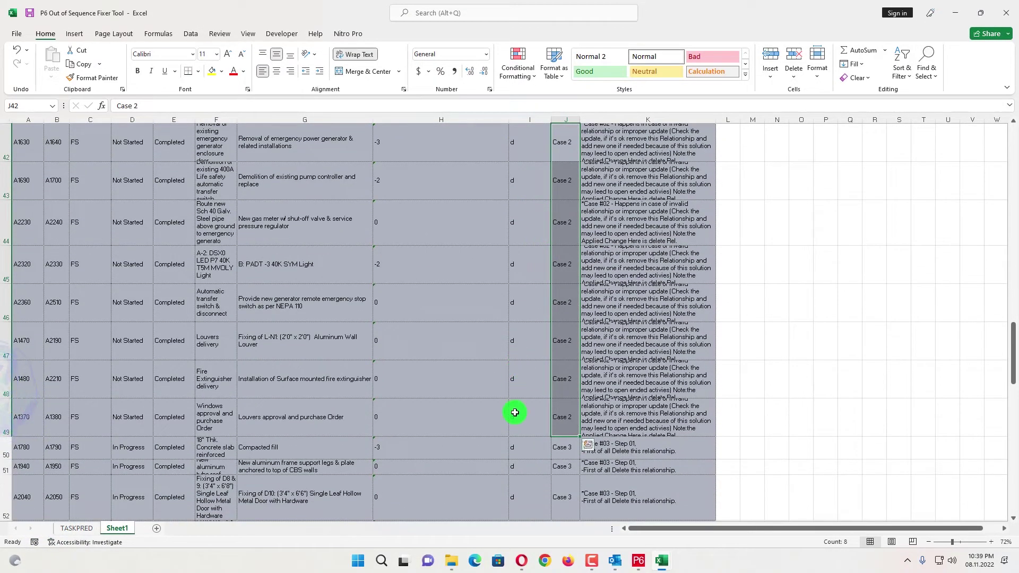
scroll(515, 406, up, 1)
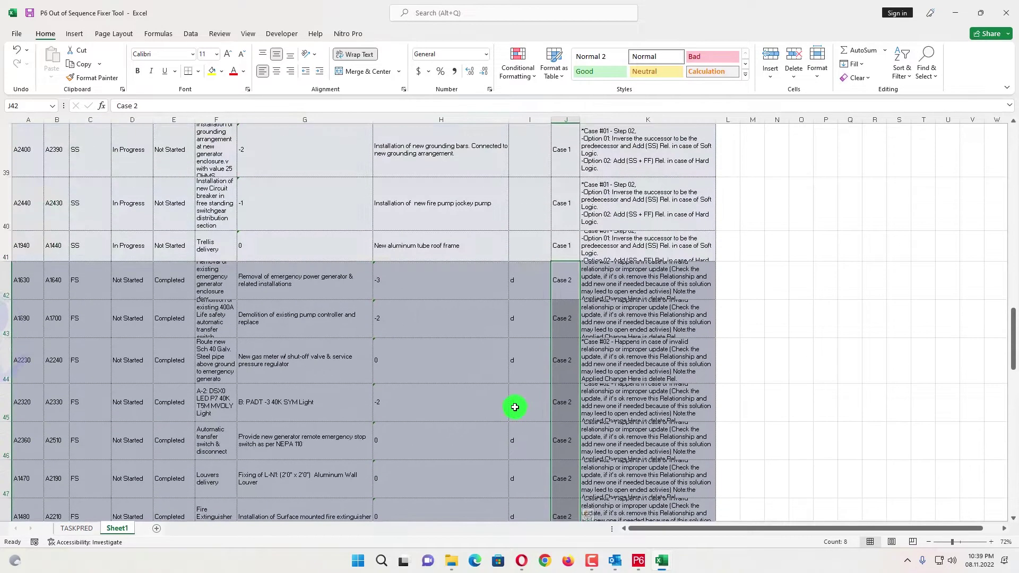
scroll(510, 395, down, 1)
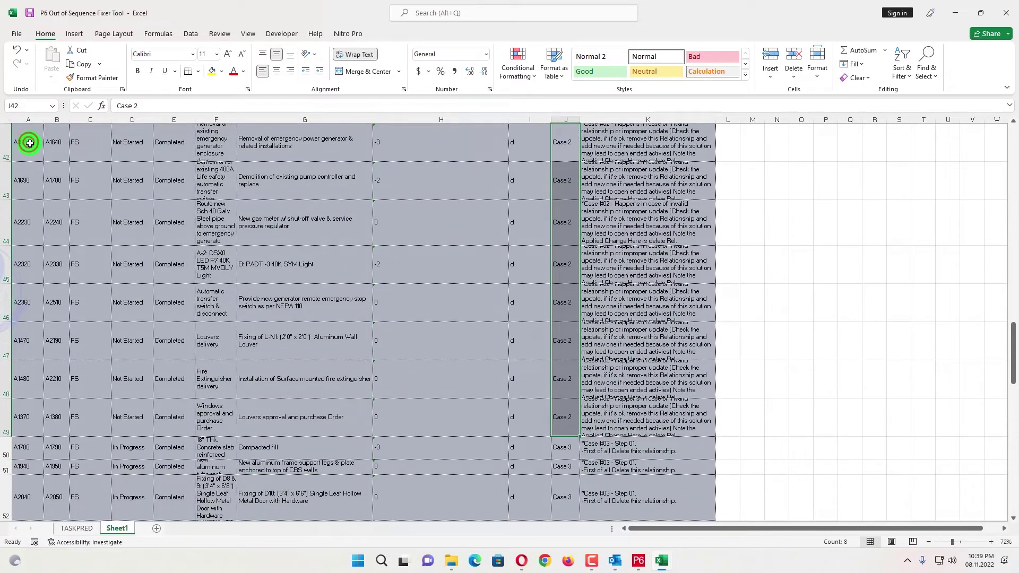
drag(29, 143, 14, 443)
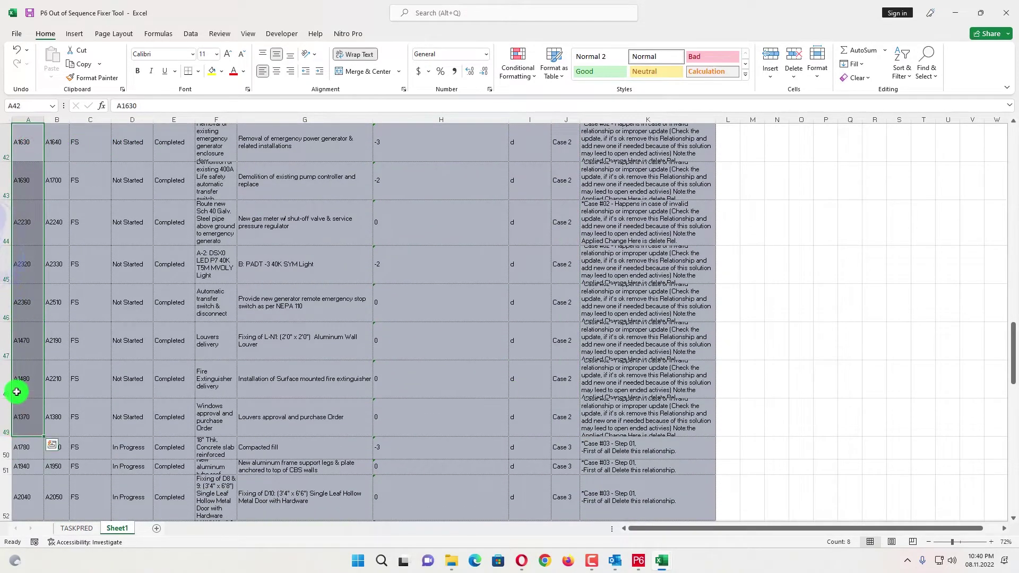
Step: Examine the Case 3 relationships in rows 50 to 56, selecting their case labels in column J and delete flags in column I
scroll(33, 393, down, 2)
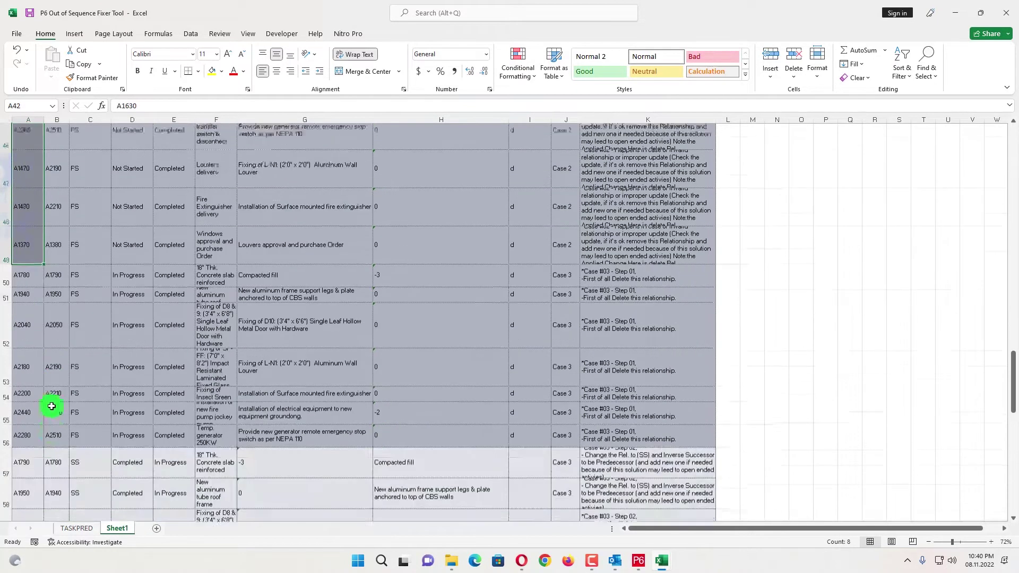
drag(564, 213, 562, 376)
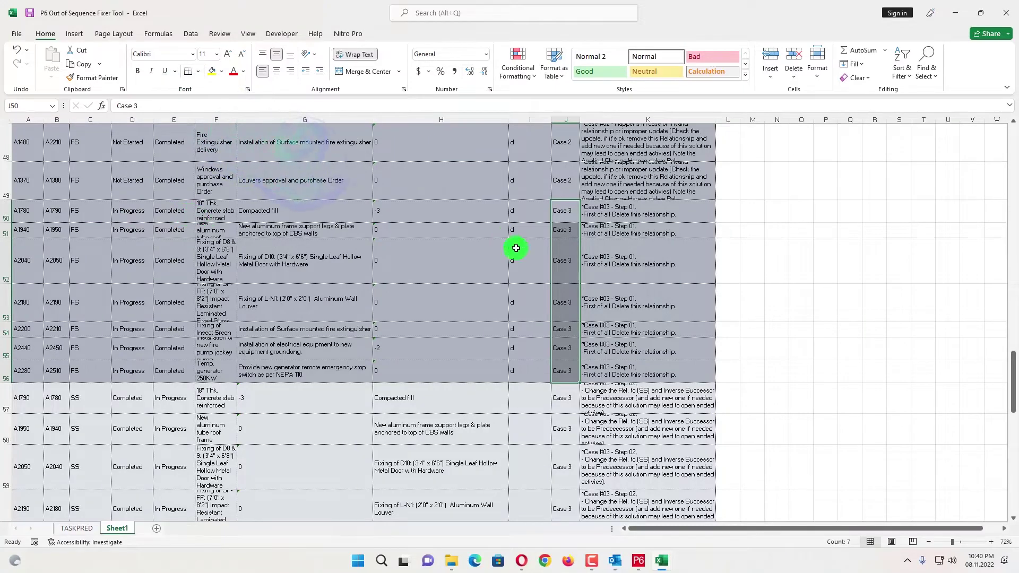
drag(516, 214, 523, 364)
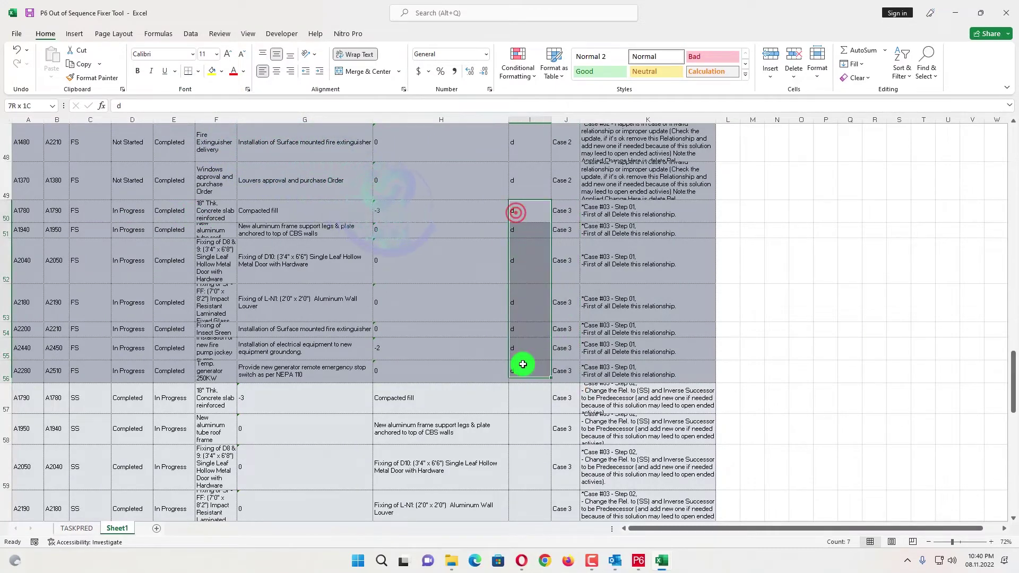
scroll(303, 373, down, 3)
scroll(334, 365, up, 3)
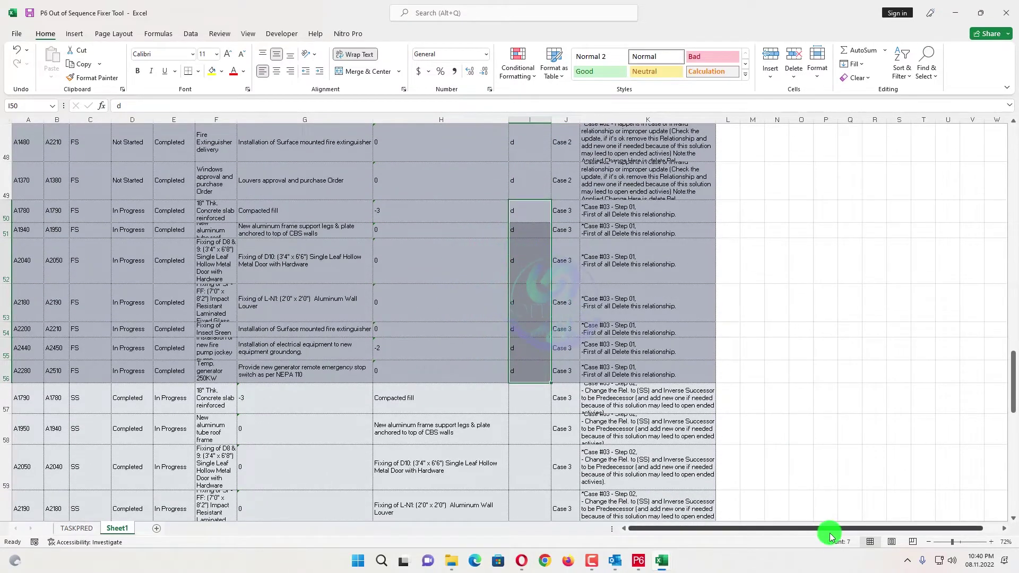
Step: Compare the Case 3 replacement relationships in rows 57 to 63 with the deleted originals, selecting their delete-flag cells and case labels
scroll(516, 302, down, 3)
scroll(517, 199, up, 1)
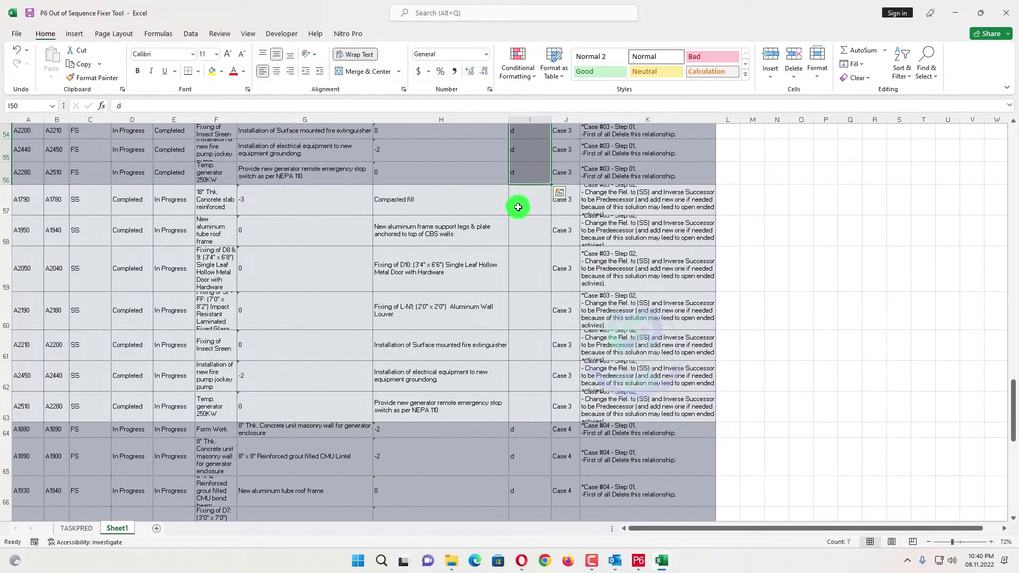
drag(522, 201, 528, 436)
drag(562, 199, 569, 413)
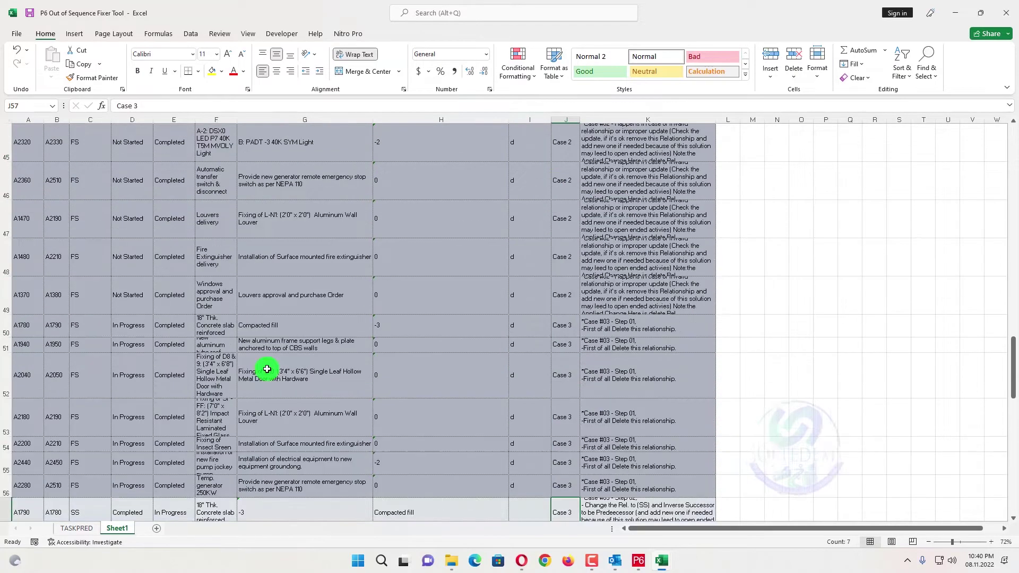
scroll(266, 364, up, 3)
scroll(267, 369, down, 1)
scroll(267, 369, up, 1)
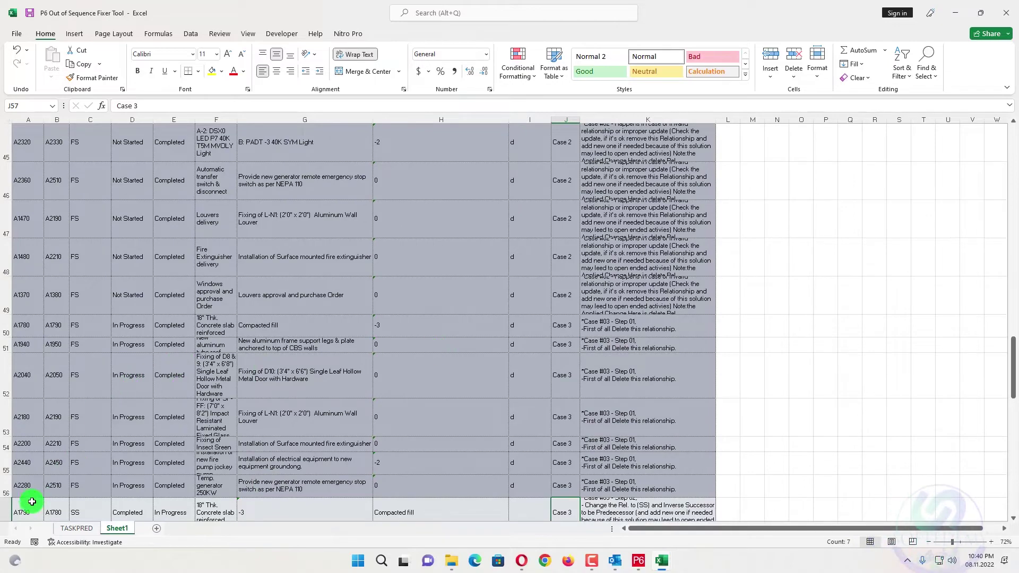
scroll(31, 502, down, 1)
scroll(80, 419, down, 1)
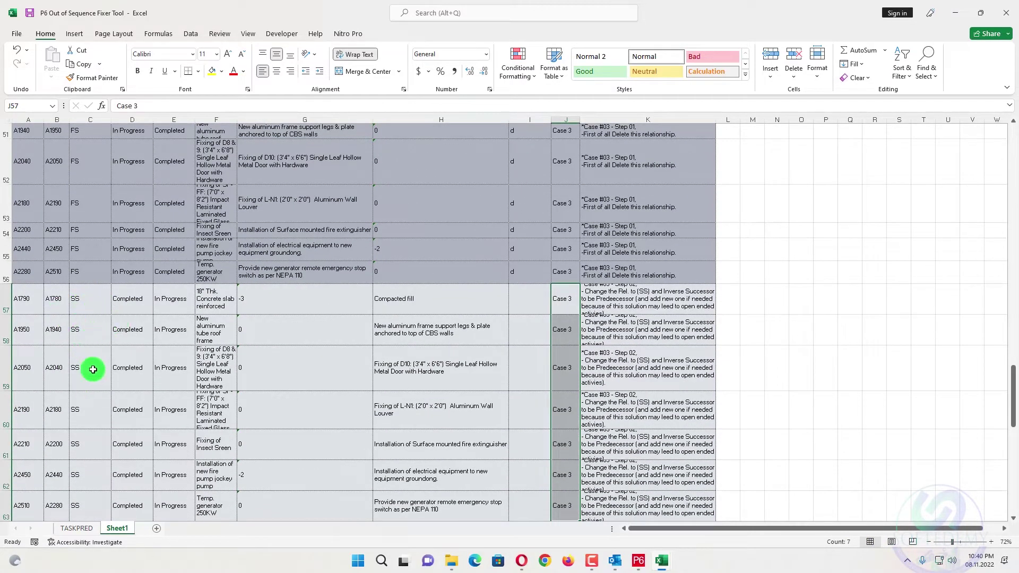
scroll(88, 351, down, 1)
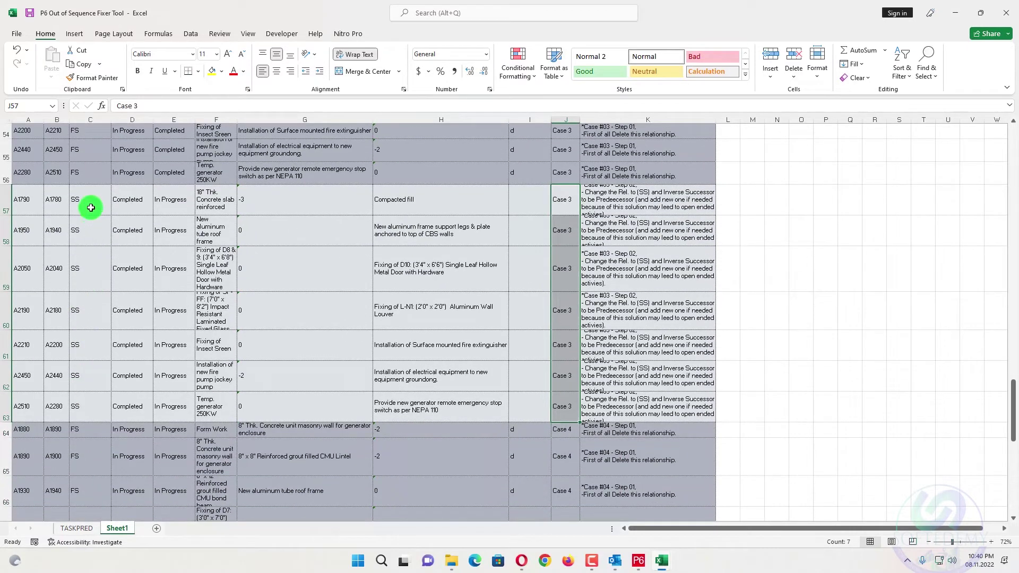
Step: Review the Case 4 delete flags in I64:I72 and the replacement relationship types in C73:C81
scroll(86, 424, down, 2)
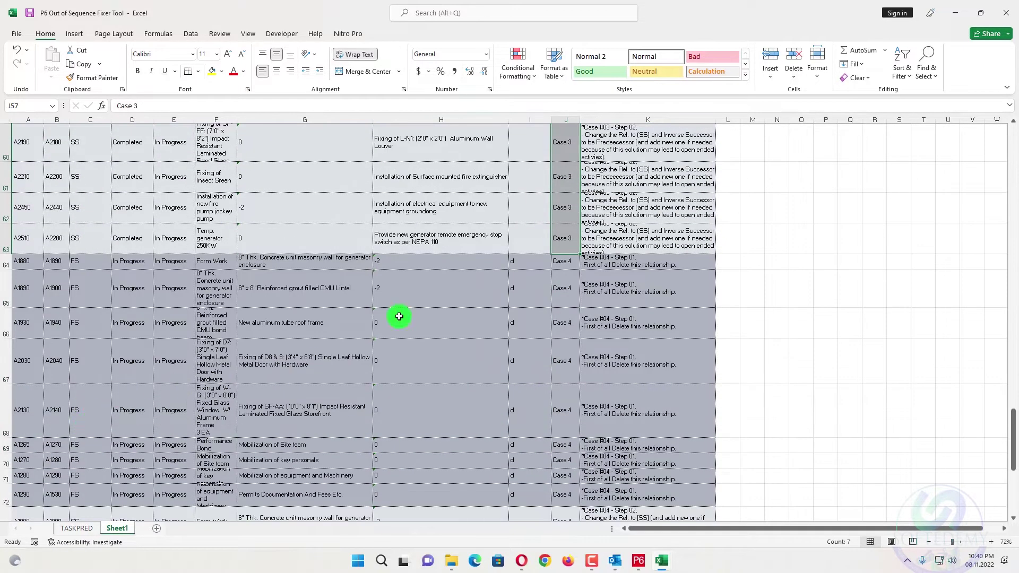
drag(526, 262, 517, 495)
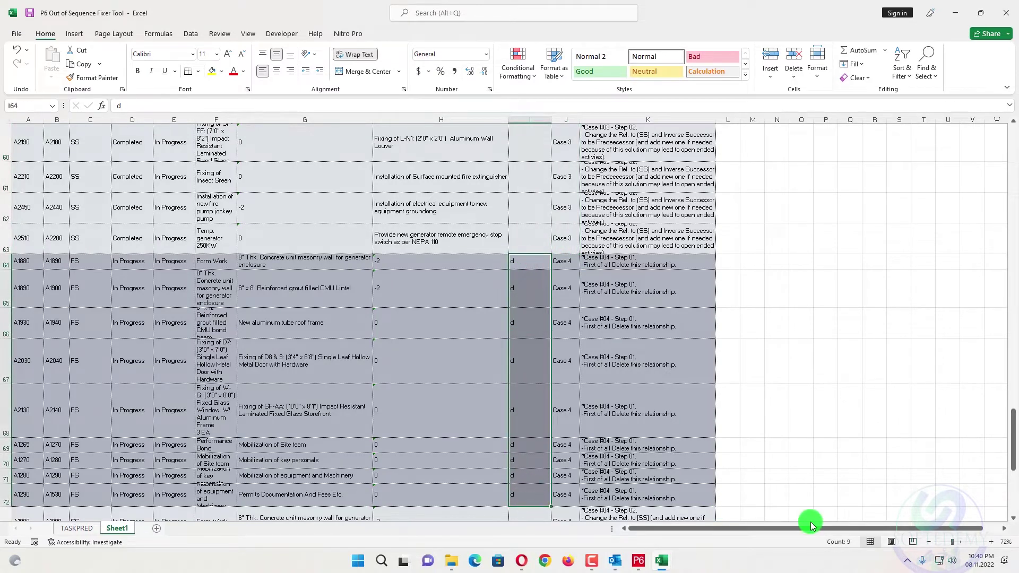
scroll(118, 241, down, 1)
scroll(310, 259, down, 2)
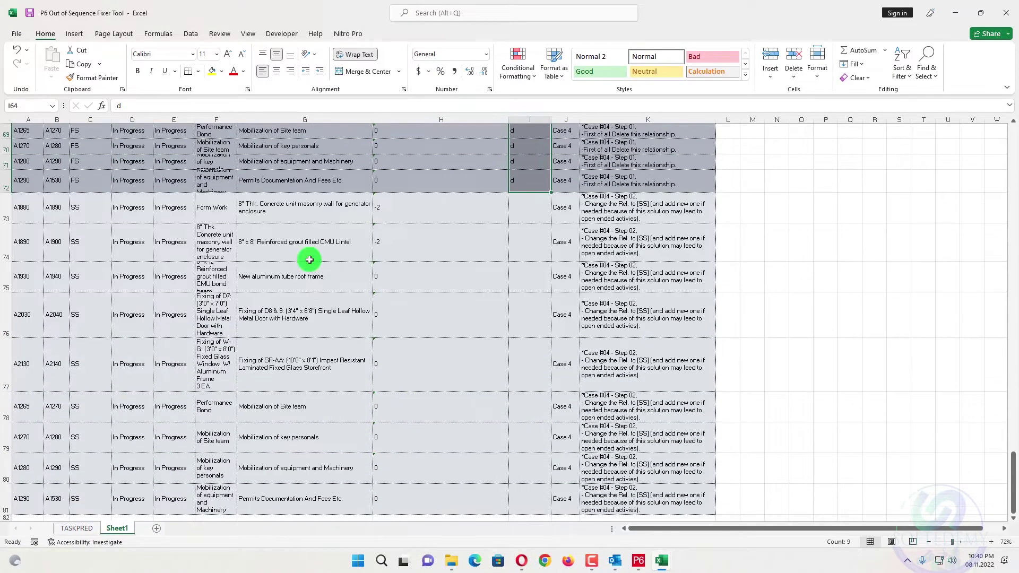
scroll(159, 270, up, 2)
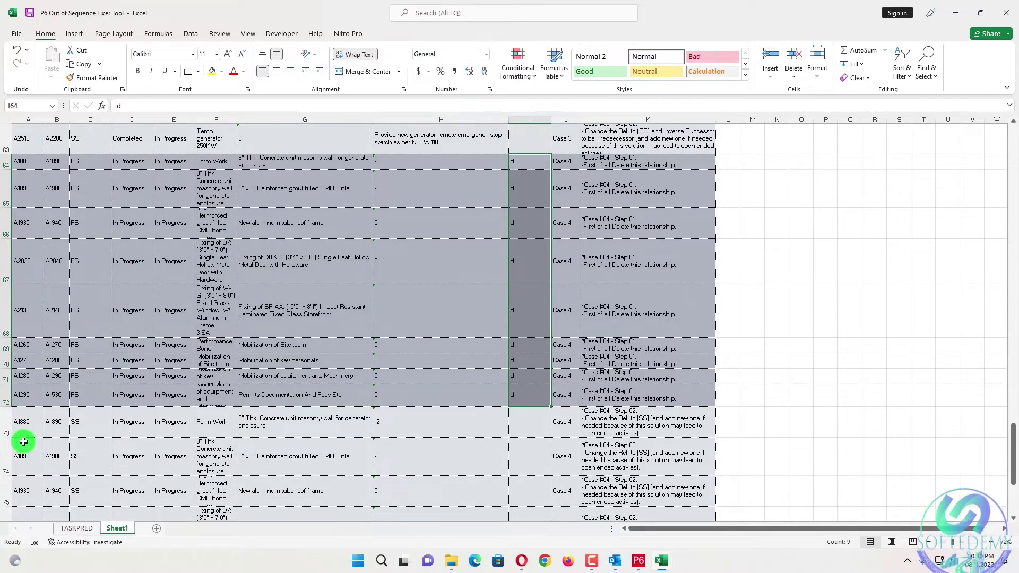
scroll(75, 346, down, 1)
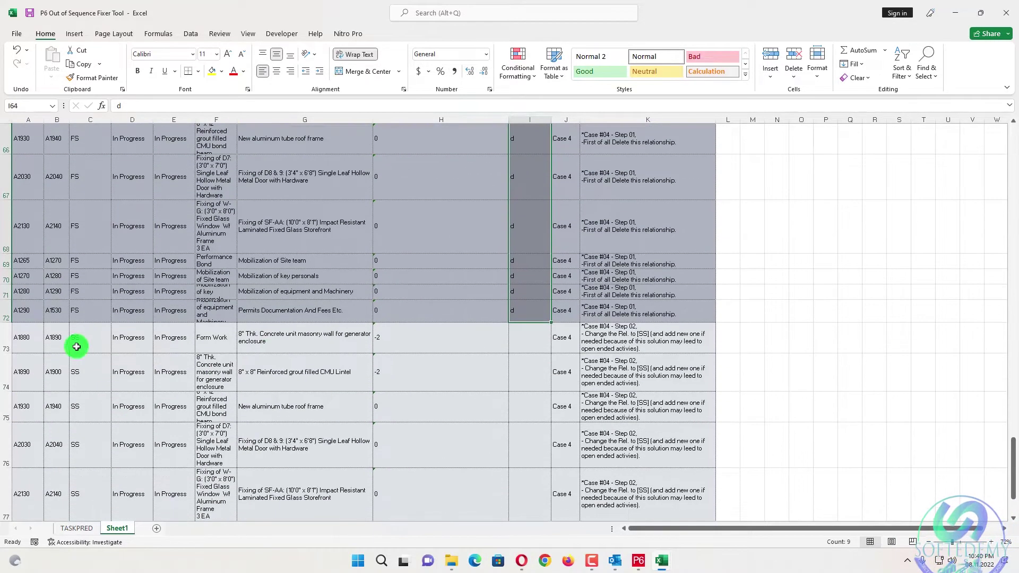
drag(74, 336, 91, 476)
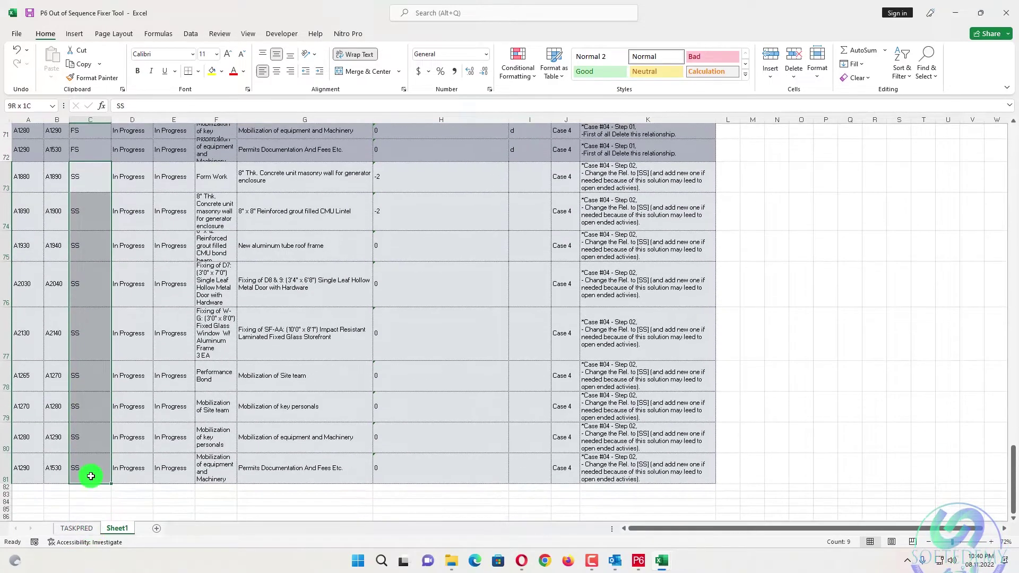
Step: Select and copy the suggested relationship changes in A10:I81 of Sheet1, leaving out the case and solution columns
scroll(92, 472, up, 20)
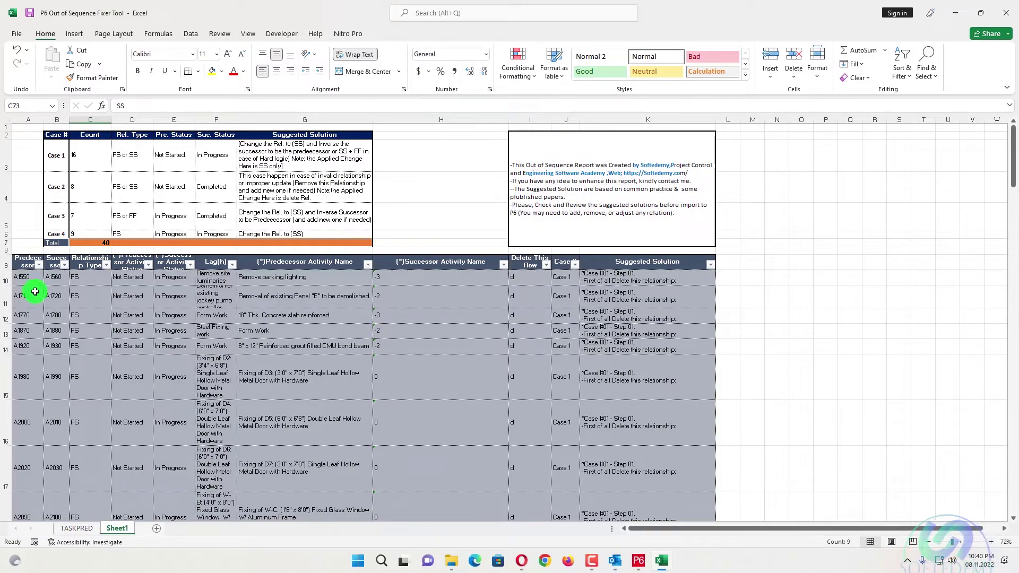
drag(67, 284, 529, 486)
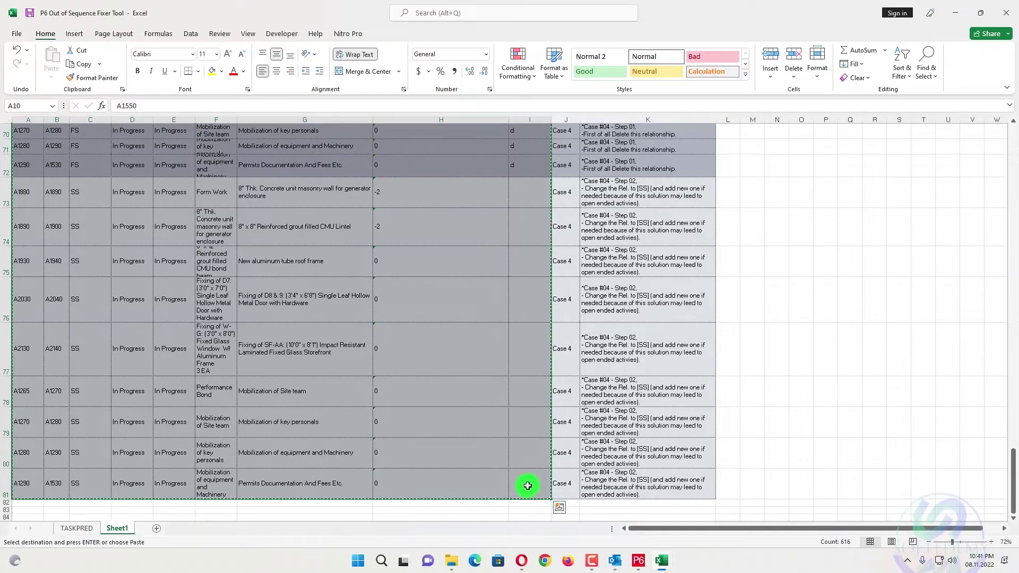
key(alt+Tab)
key(alt+Tab)
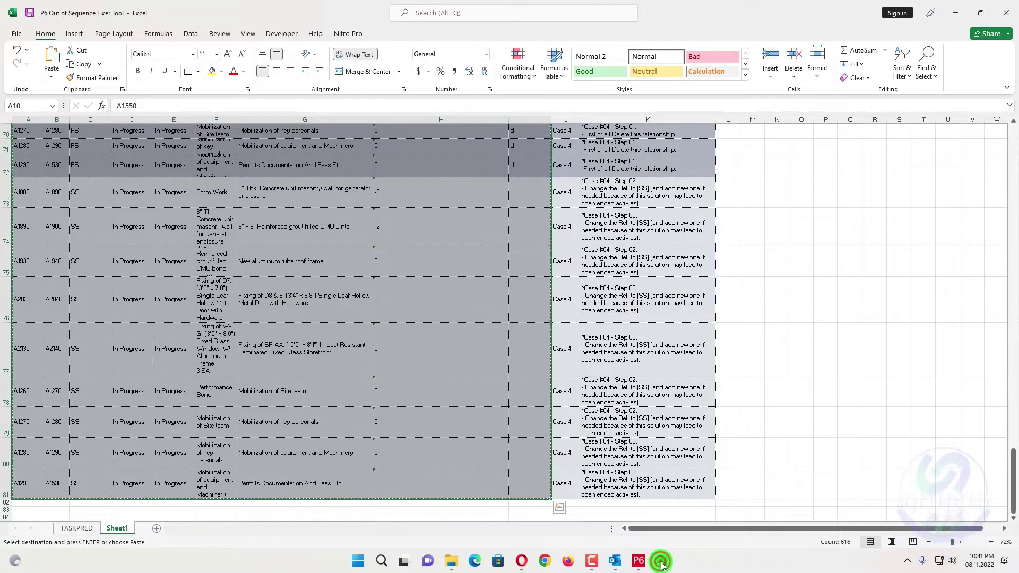
Step: Switch to the PHCD FLA5-56E-Activity Relationships workbook, maximize it and clear the existing relationships below the TASKPRED headers
click(951, 7)
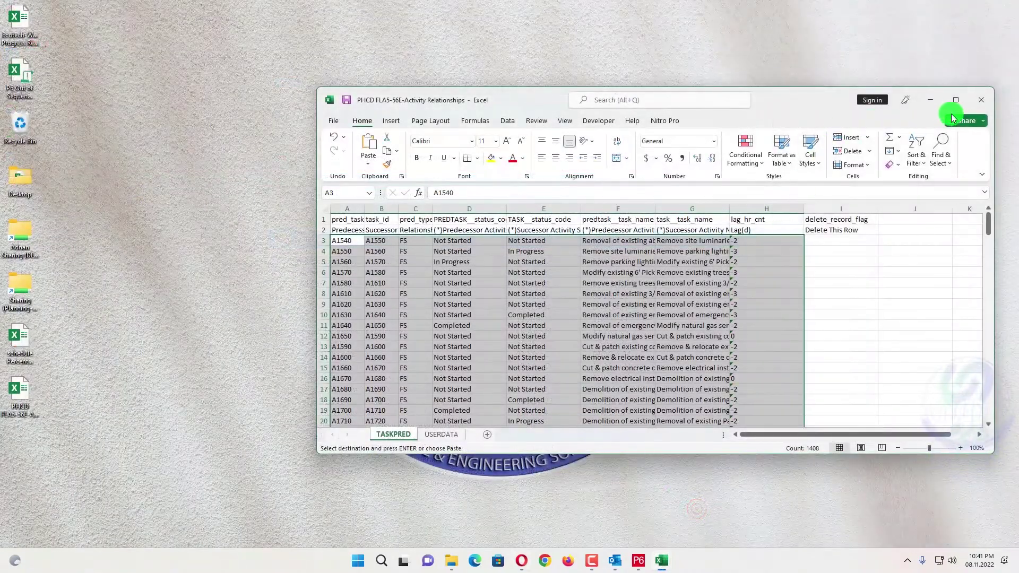
click(955, 100)
key(Delete)
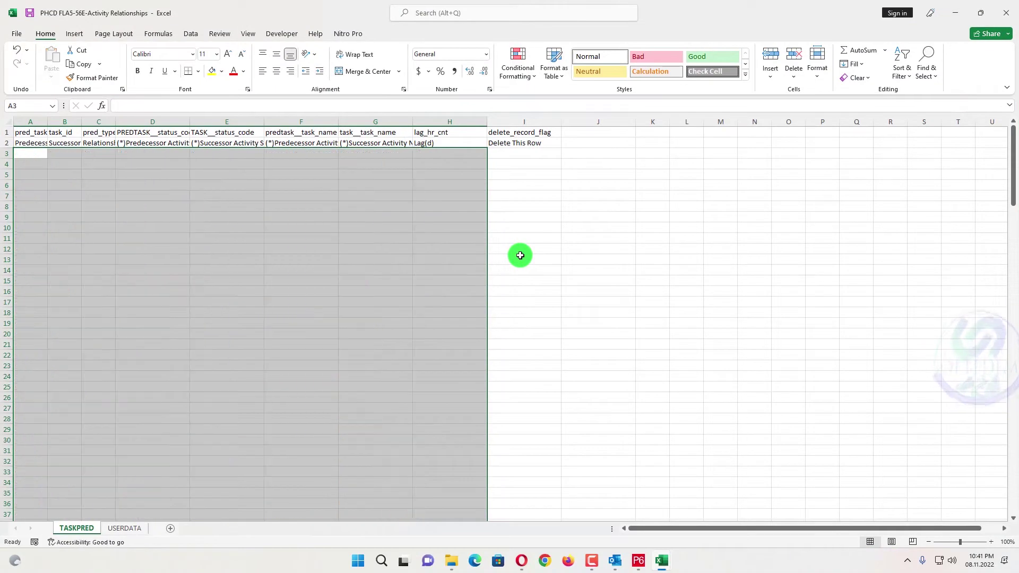
click(520, 251)
click(40, 153)
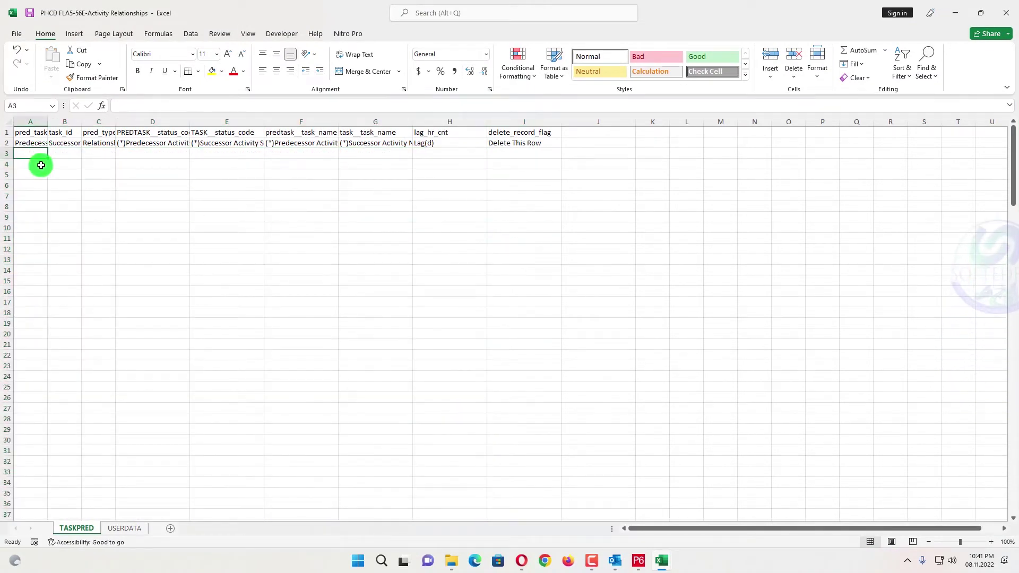
Step: Copy A10:I81 again from the P6 Out of Sequence Fixer Tool workbook and paste it at A3 of the TASKPRED sheet
mouse_move(671, 564)
click(610, 523)
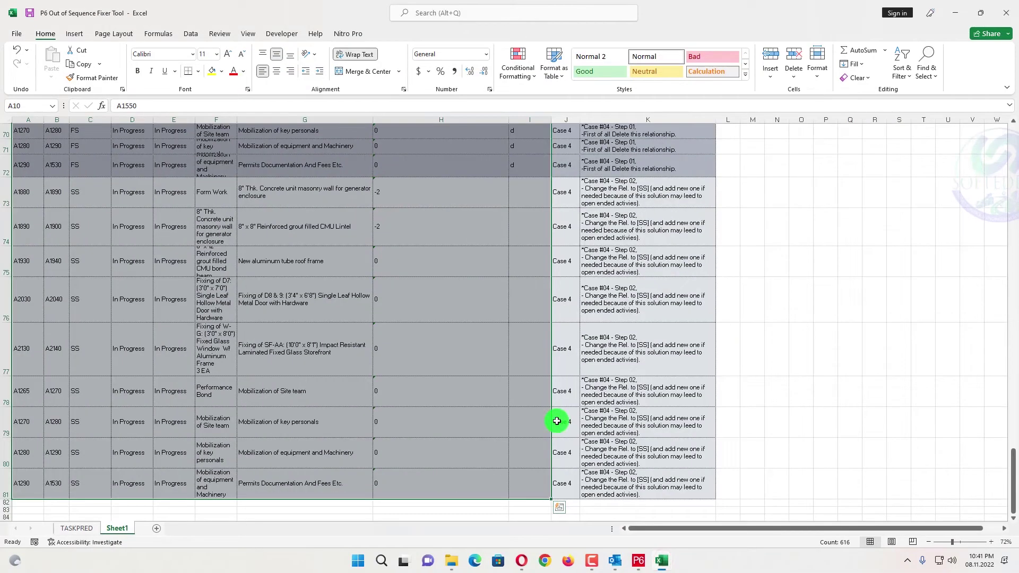
key(ctrl+c)
key(alt+Tab)
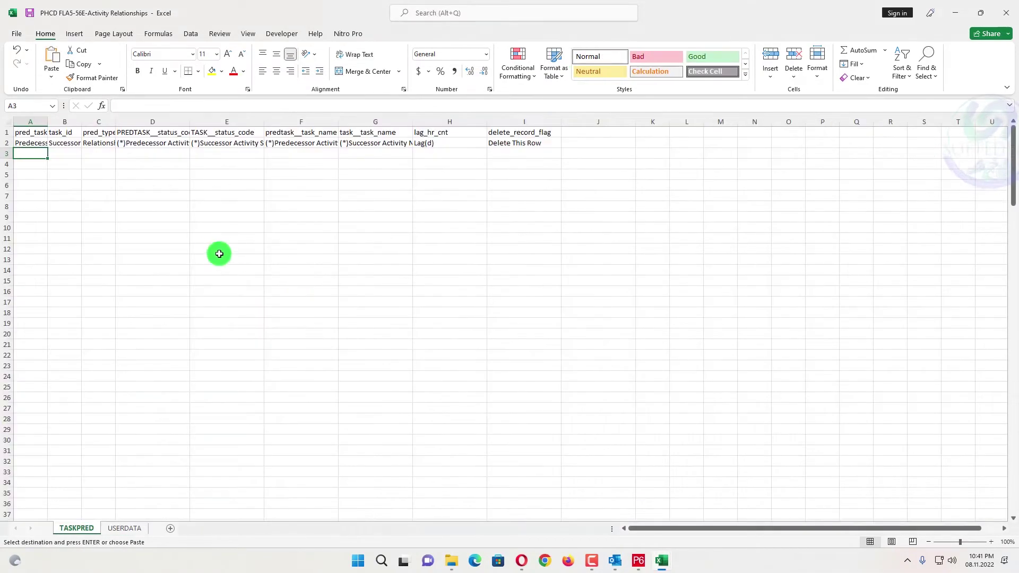
right_click(20, 157)
key(Escape)
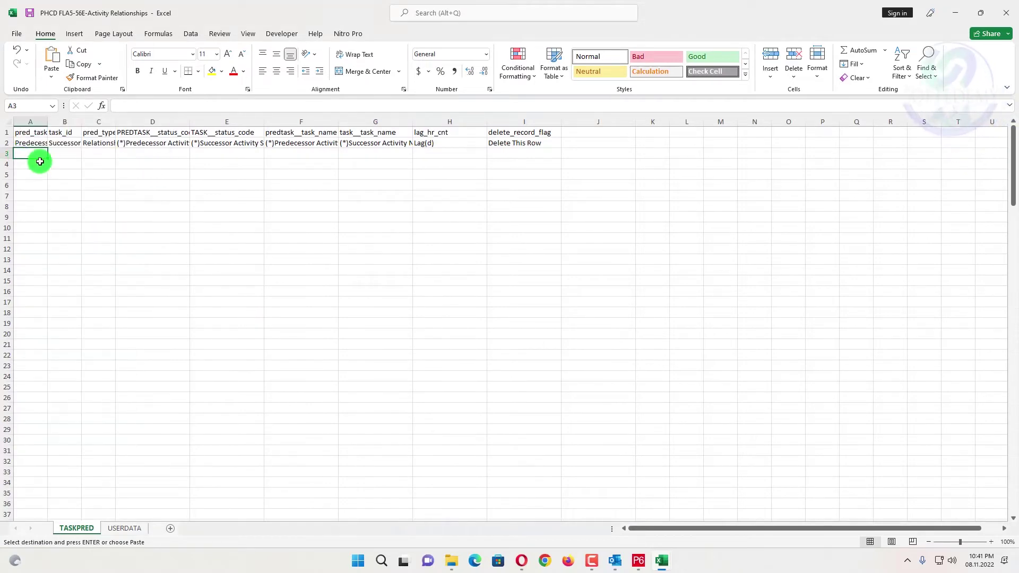
key(ctrl+v)
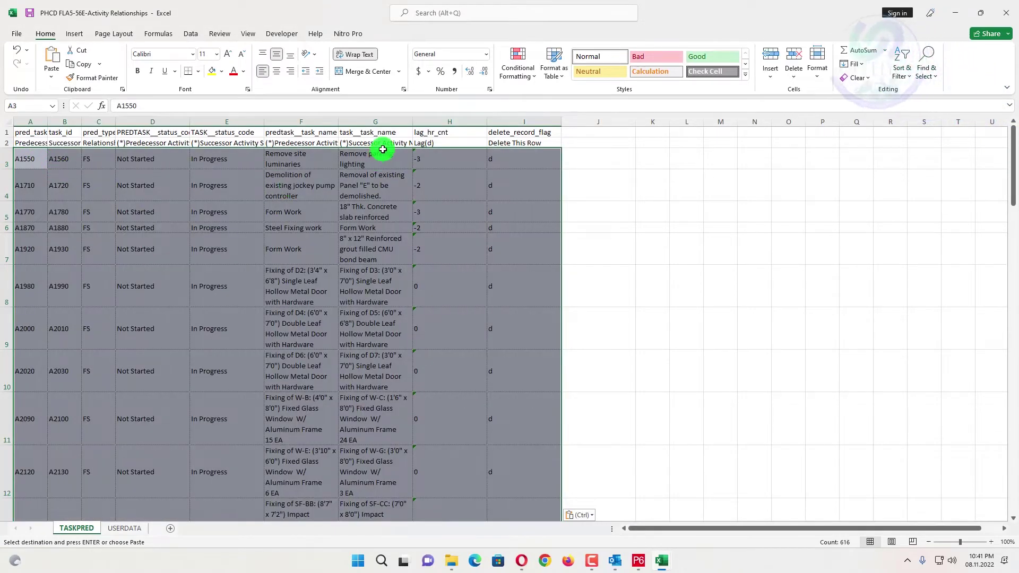
scroll(330, 282, down, 6)
scroll(332, 282, up, 2)
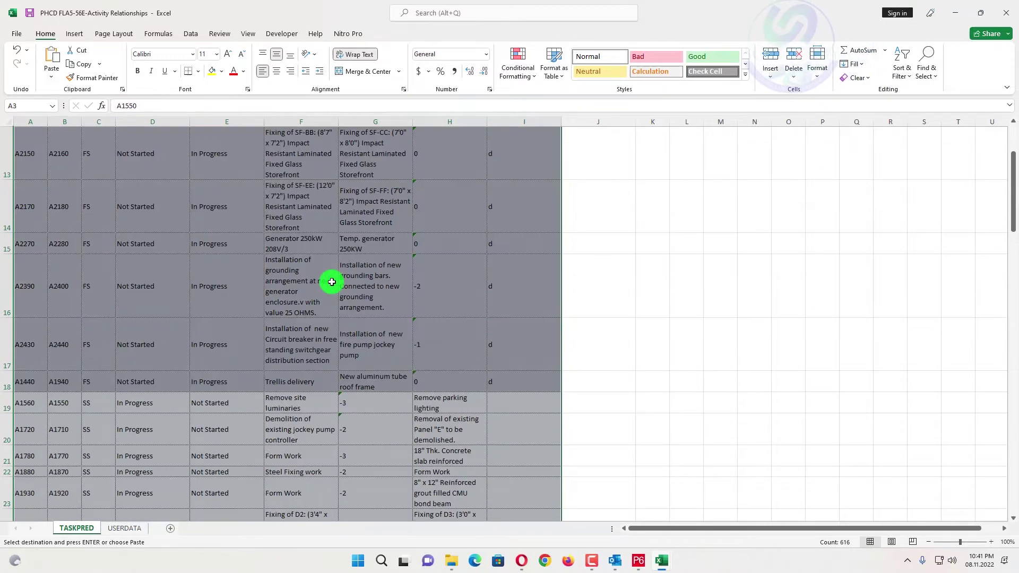
scroll(332, 282, up, 4)
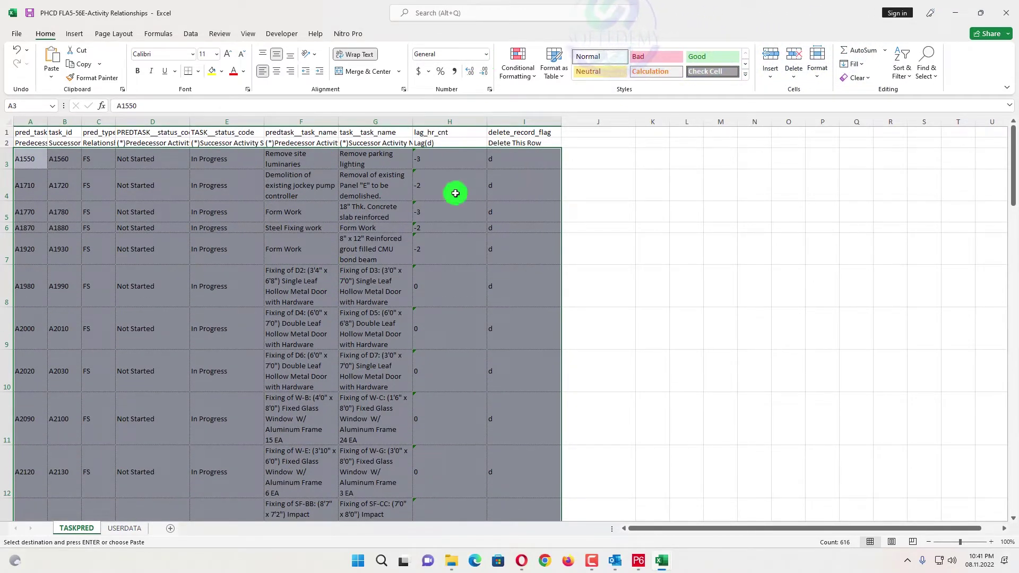
Step: Paste the copied relationships again at A3 as values only and check the pasted rows
right_click(22, 157)
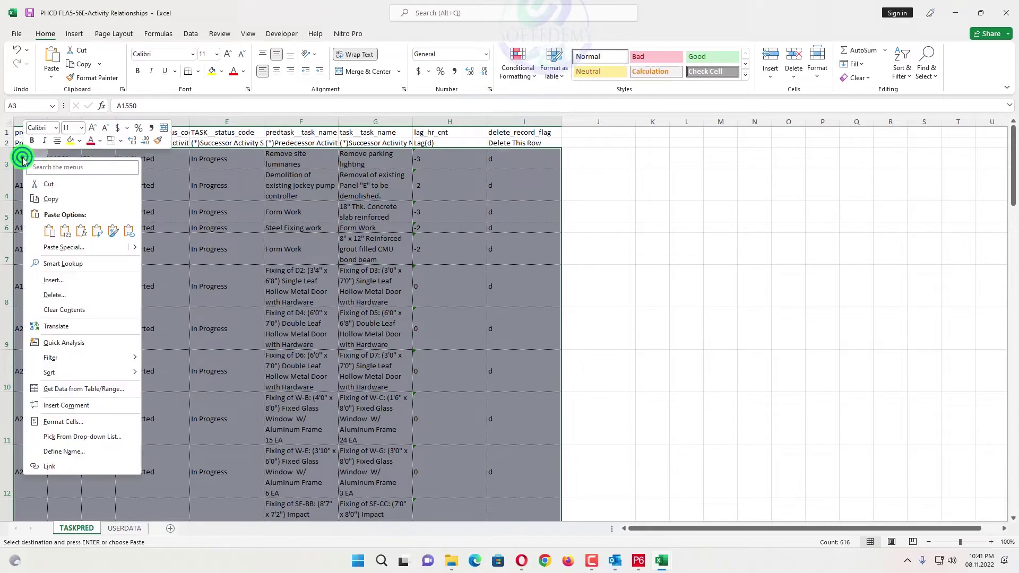
click(65, 228)
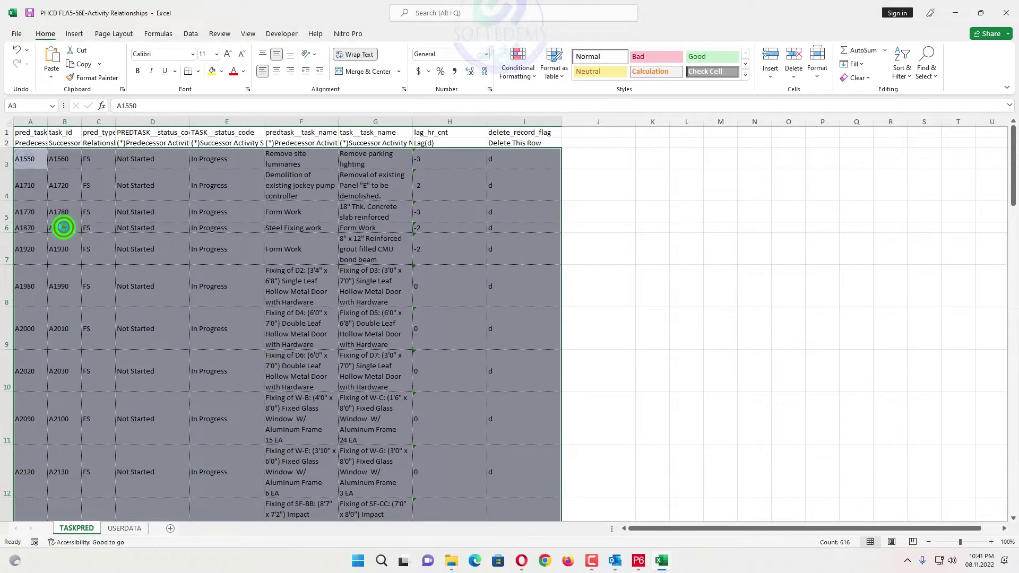
click(341, 210)
scroll(546, 212, down, 1)
click(547, 198)
scroll(549, 218, up, 1)
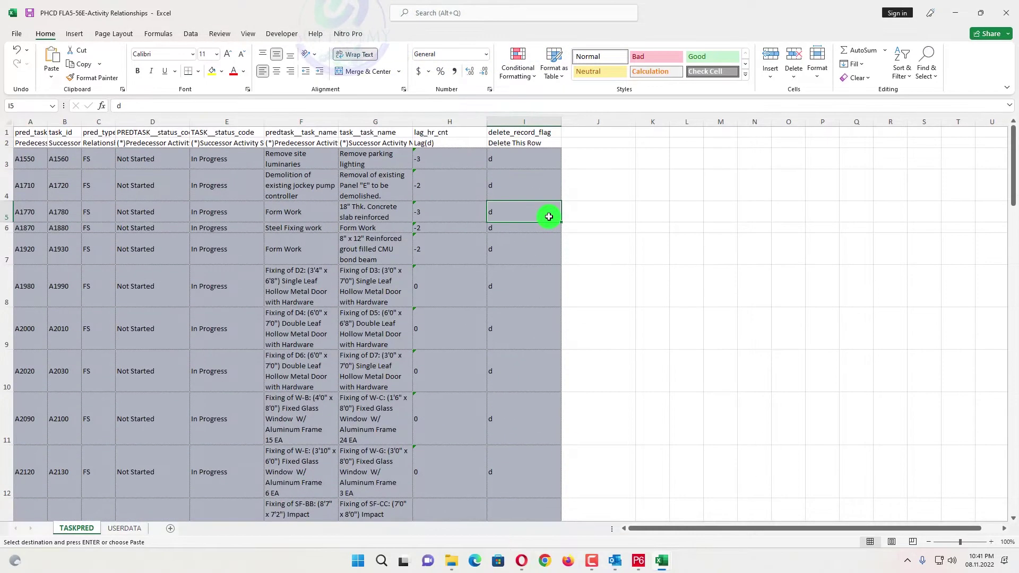
click(615, 190)
scroll(246, 263, down, 5)
scroll(246, 263, down, 3)
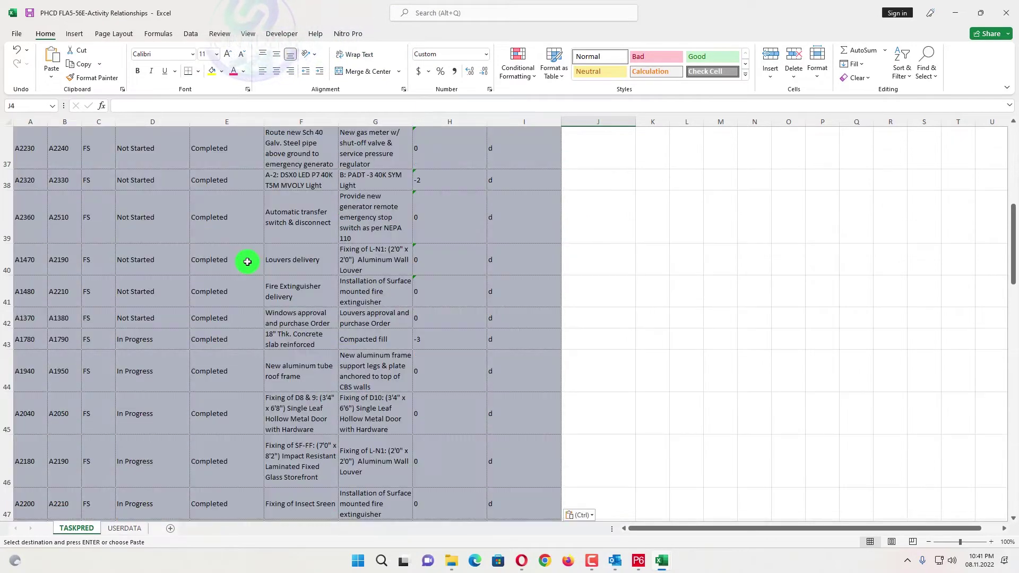
scroll(247, 261, up, 8)
click(788, 211)
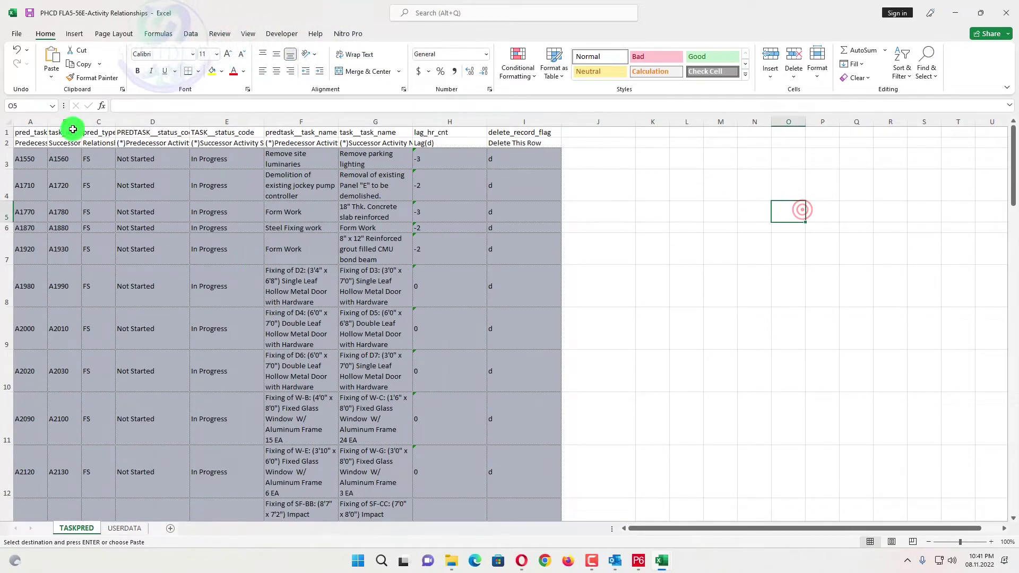
Step: Set the number format of columns A to I in the TASKPRED sheet to Text
drag(18, 121, 507, 121)
click(485, 55)
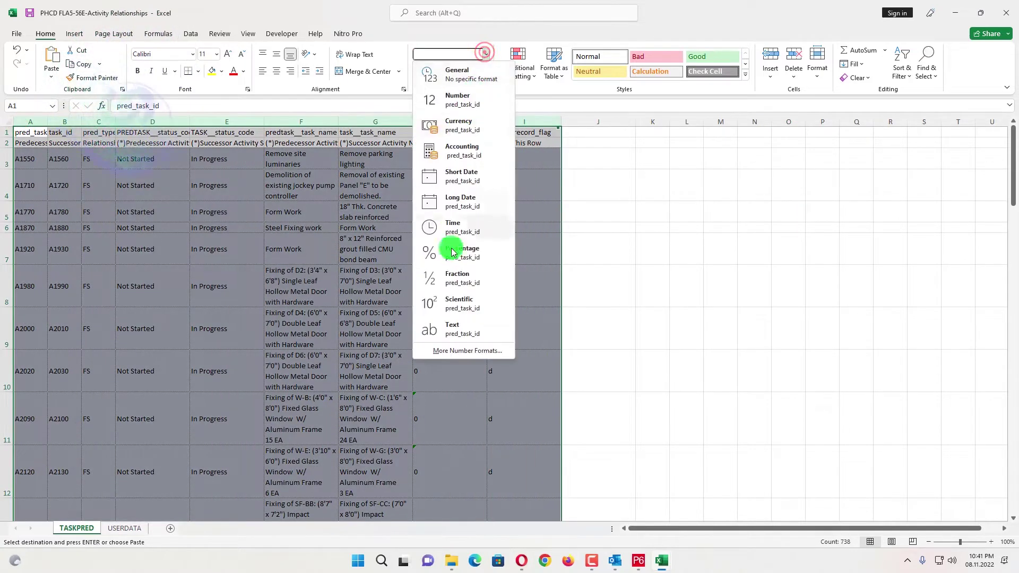
click(461, 328)
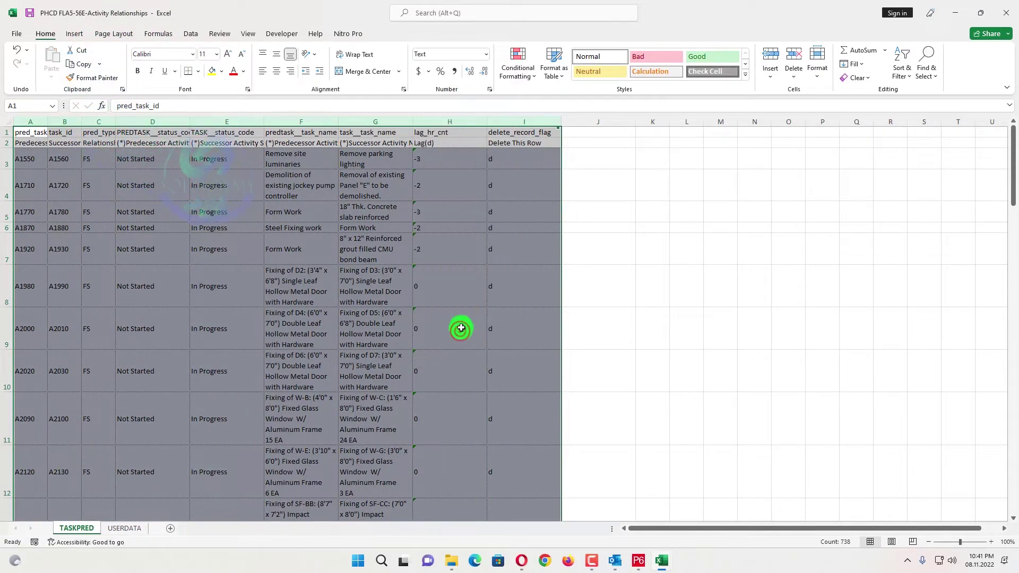
click(639, 216)
click(485, 55)
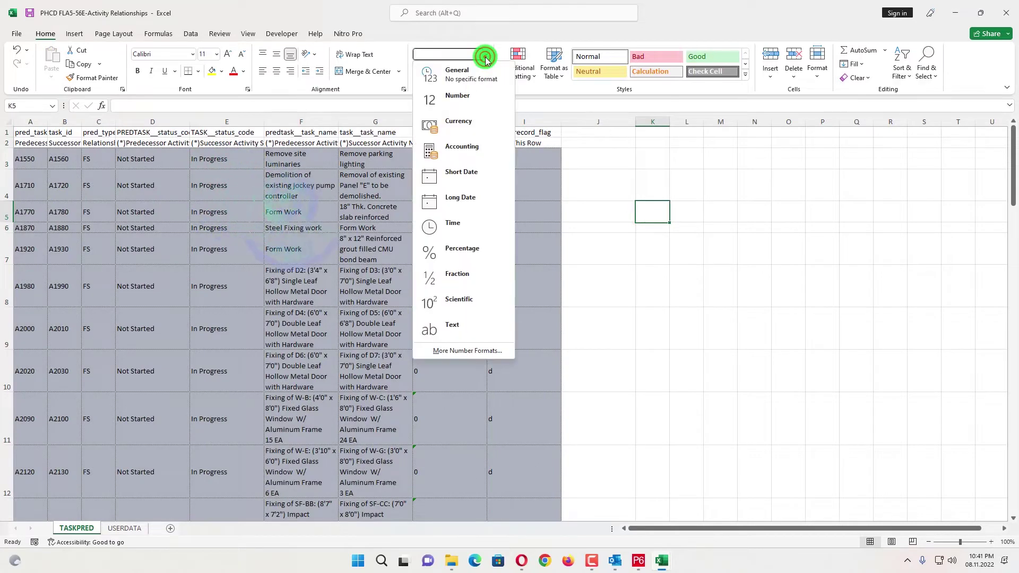
Step: Set the number format of all cells in the TASKPRED sheet to Text and check the pasted rows to the end
click(473, 327)
click(654, 197)
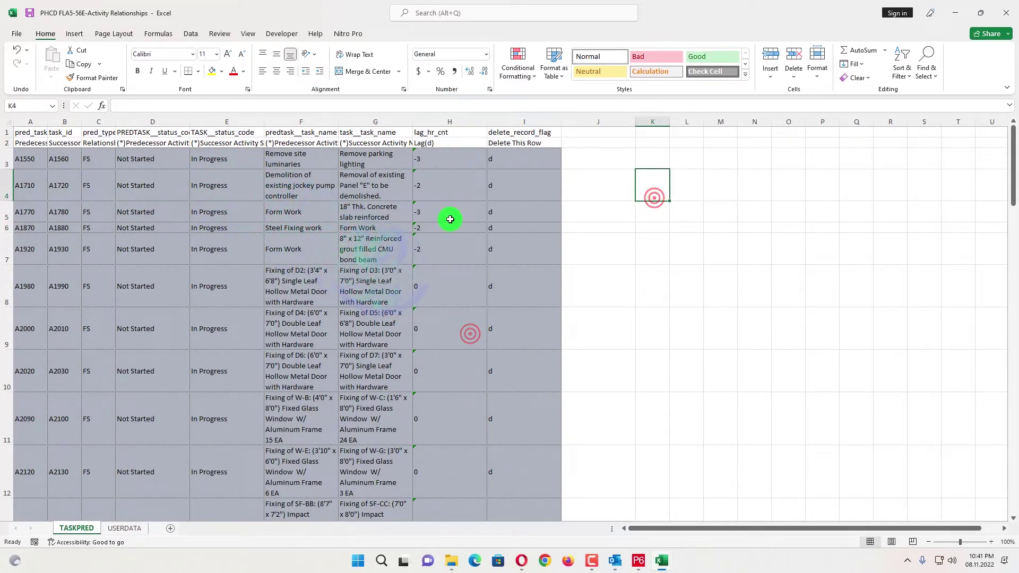
key(ctrl+a)
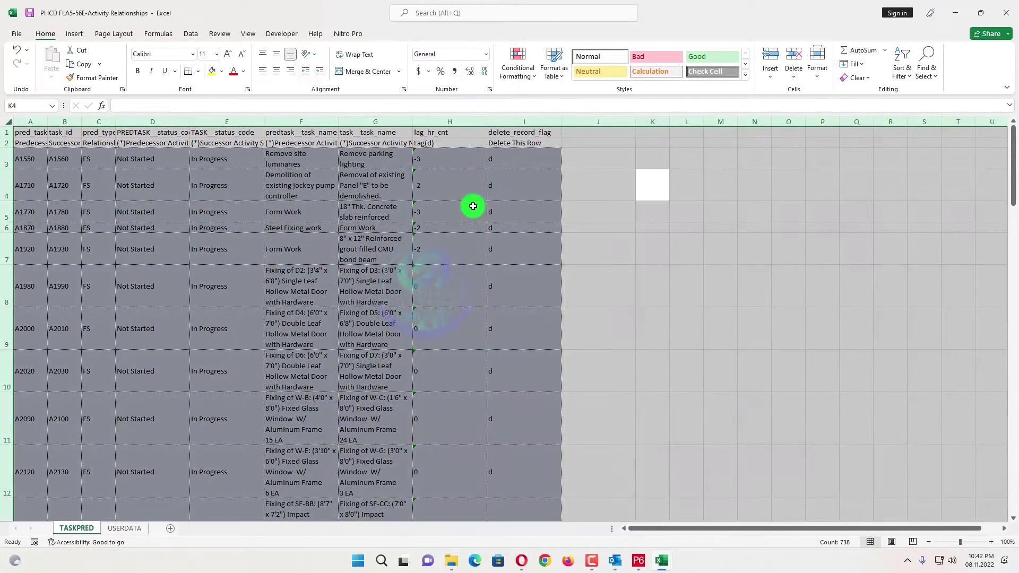
click(492, 56)
click(447, 326)
click(566, 229)
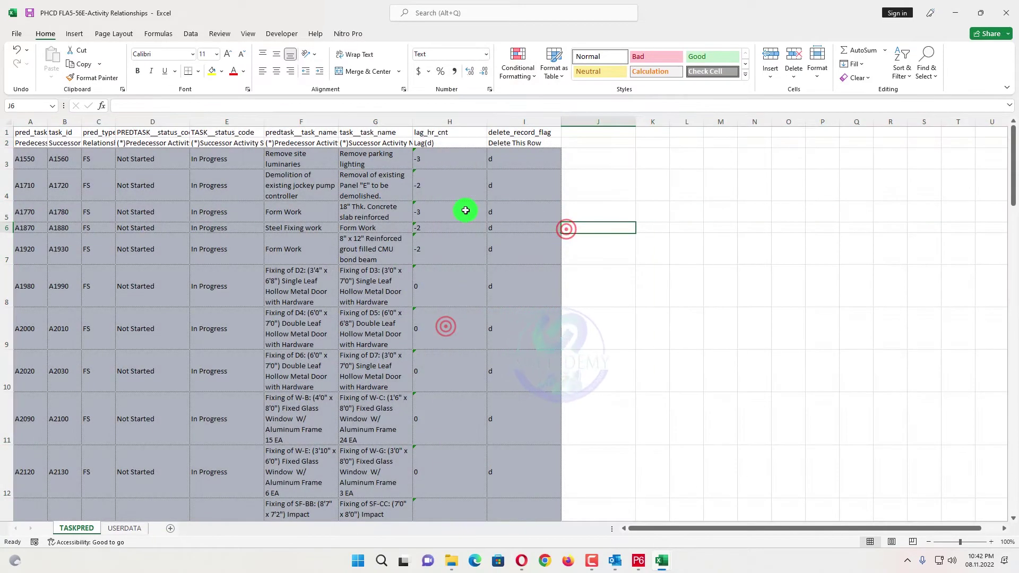
scroll(465, 211, down, 20)
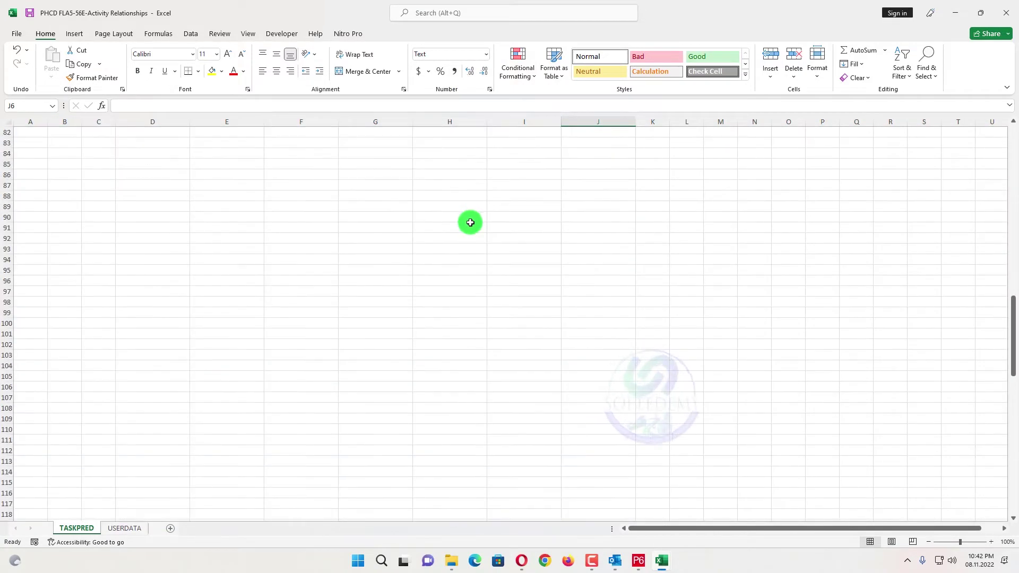
scroll(470, 221, up, 20)
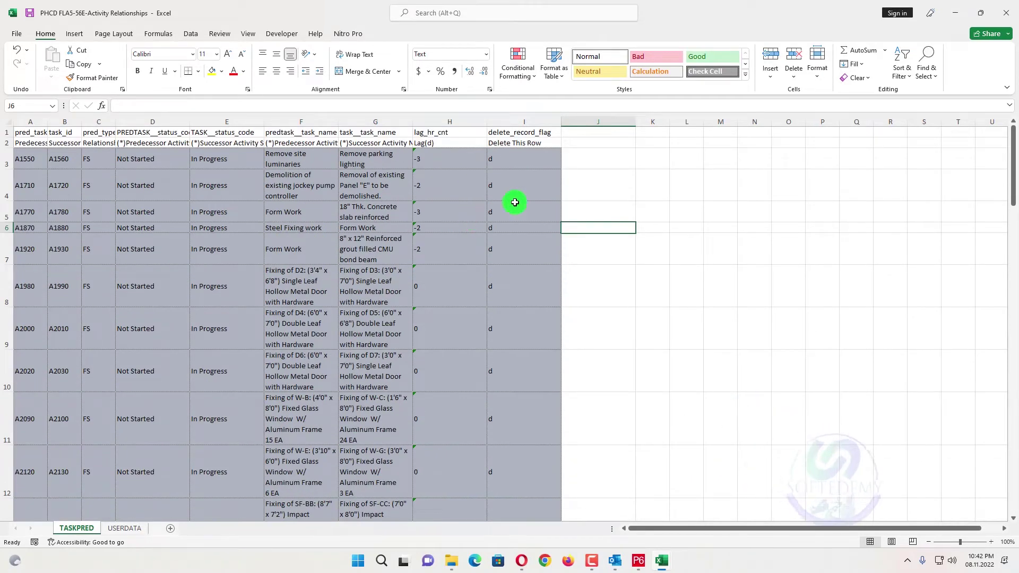
Step: Close the Activity Relationships workbook, minimize the P6 Out of Sequence Fixer Tool workbook and switch to Primavera P6
click(1005, 13)
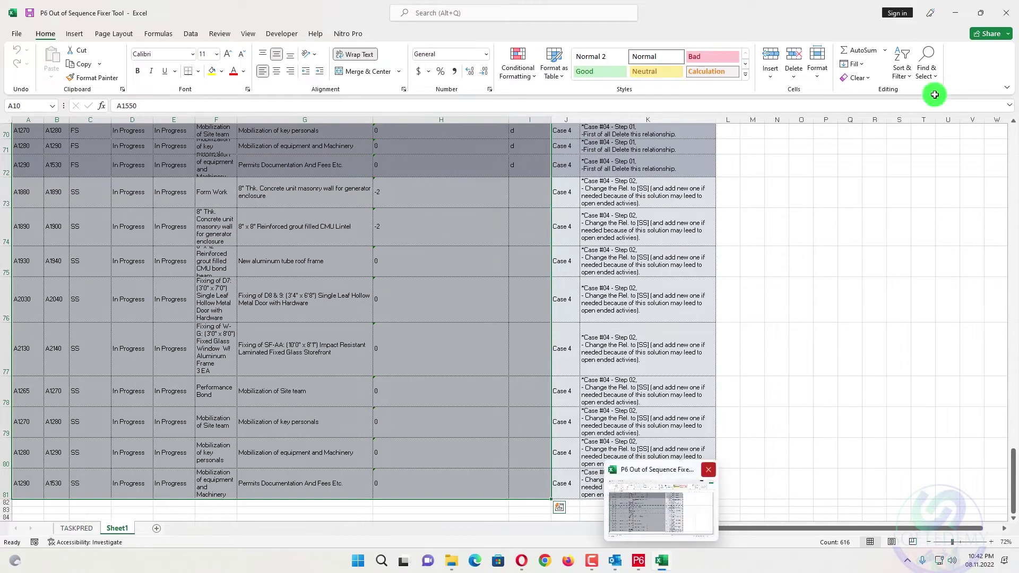
click(960, 9)
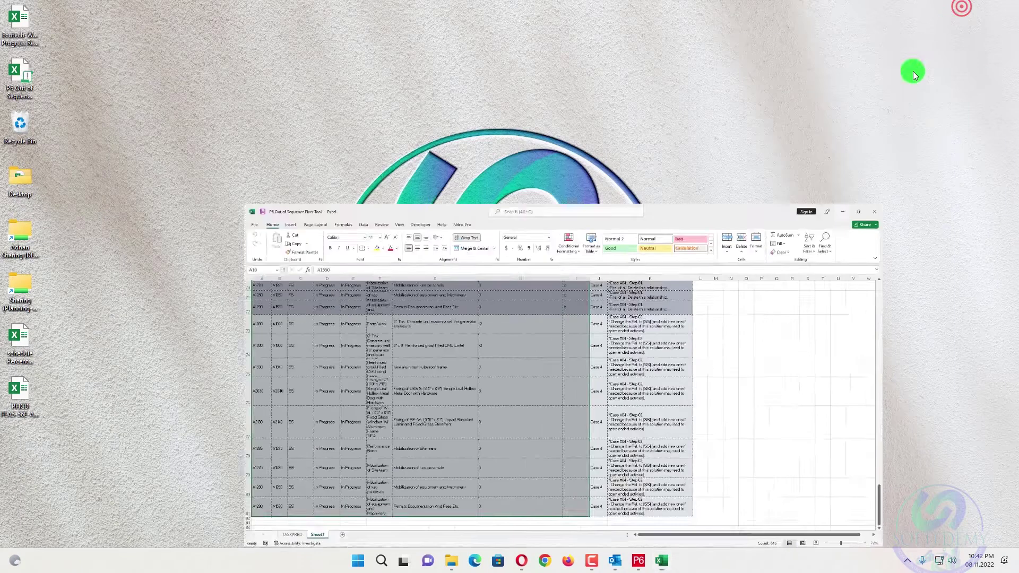
click(643, 562)
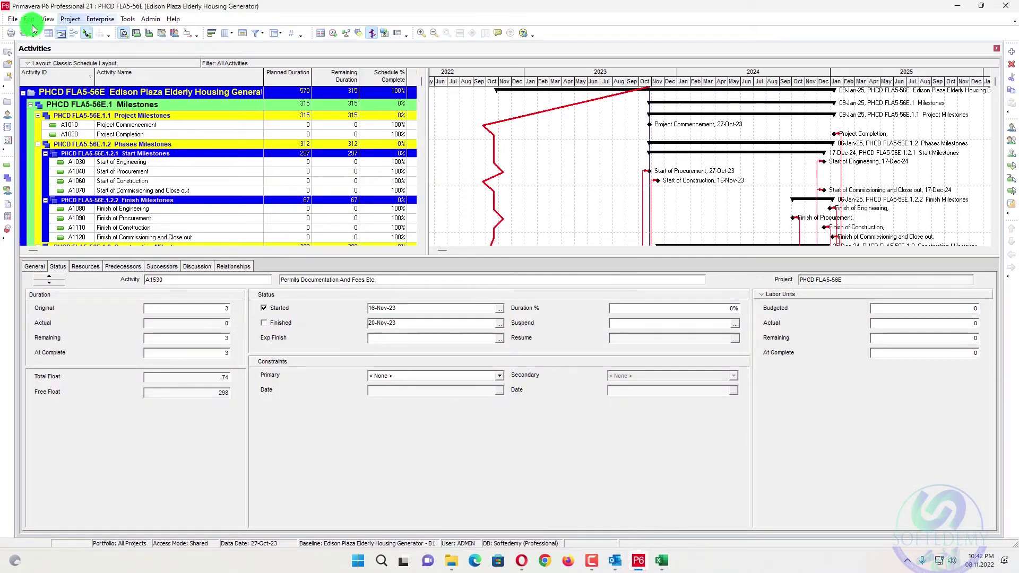
Step: Start an import in Spreadsheet (XLSX) format and choose the PHCD FLA5-56E-Activity Relationships file from the Desktop
click(12, 18)
click(30, 74)
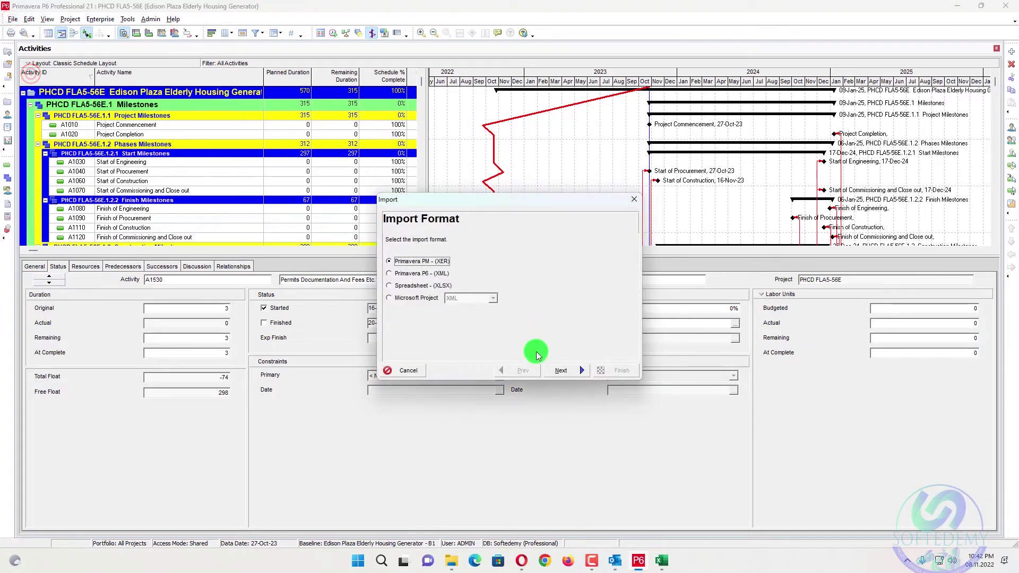
click(573, 370)
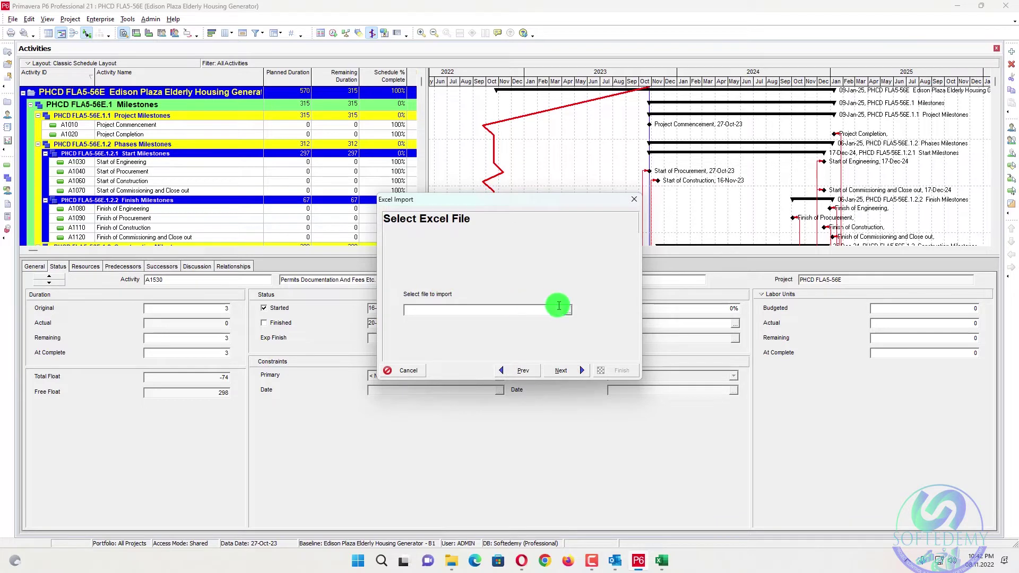
click(568, 314)
click(391, 199)
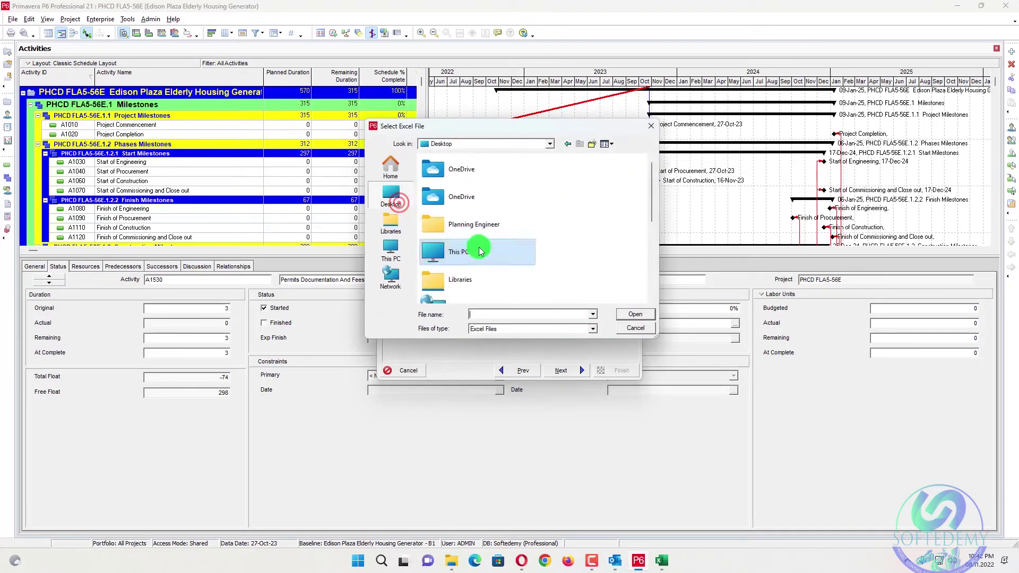
scroll(487, 263, down, 5)
click(483, 238)
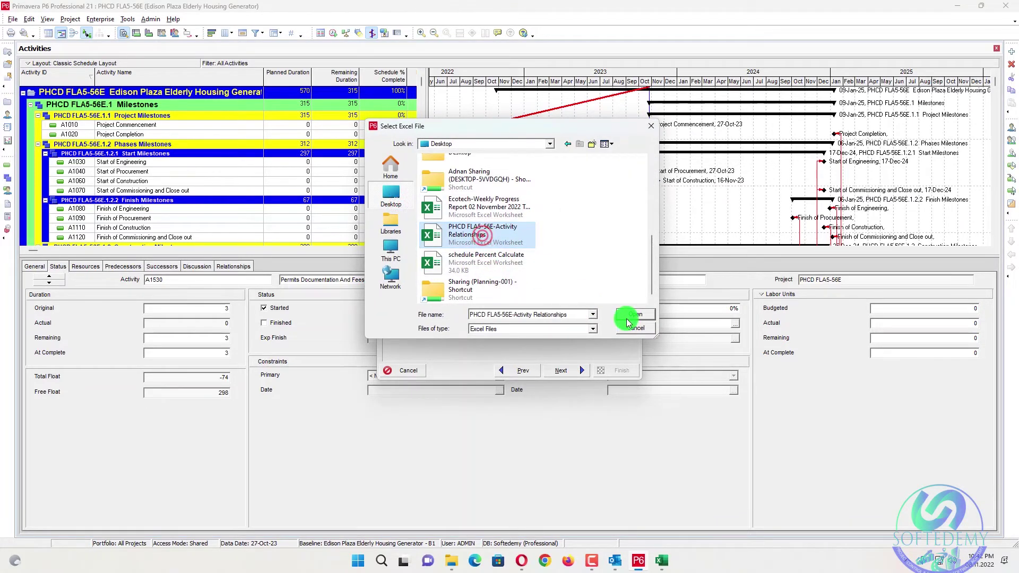
click(629, 317)
click(577, 369)
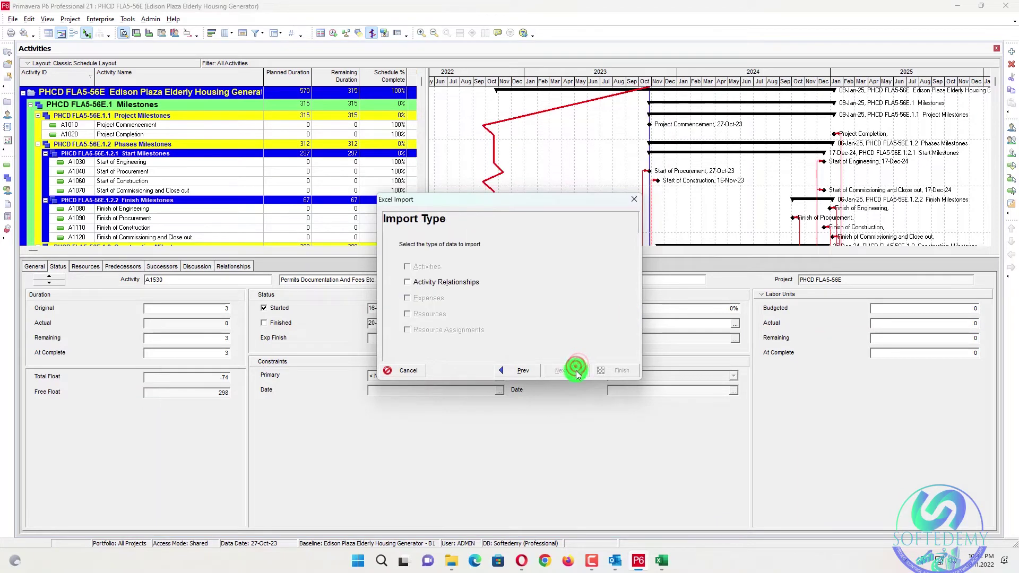
Step: Import the Activity Relationships data with the Update Existing Project action into project PHCD FLA5-56E
click(573, 371)
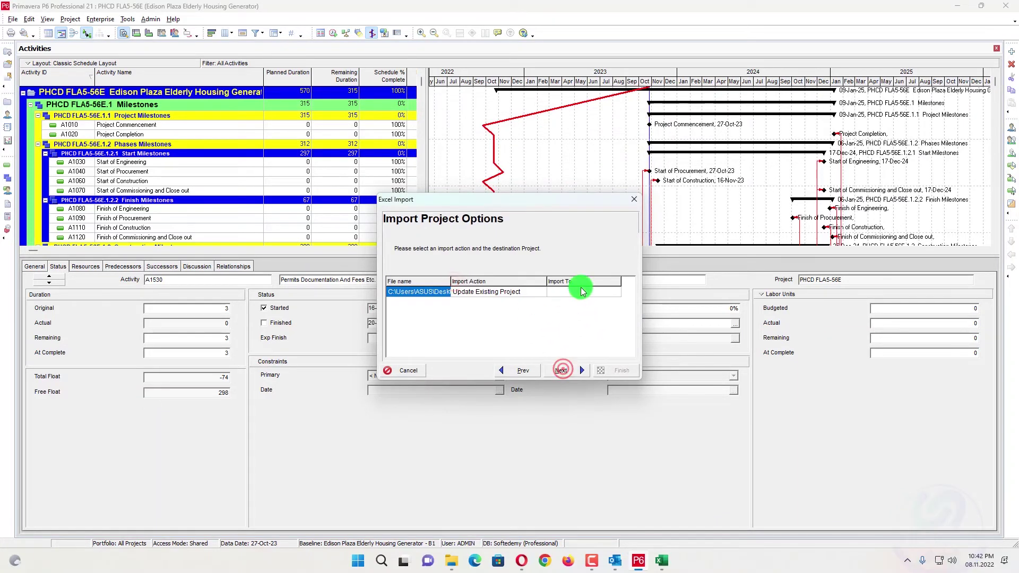
click(573, 296)
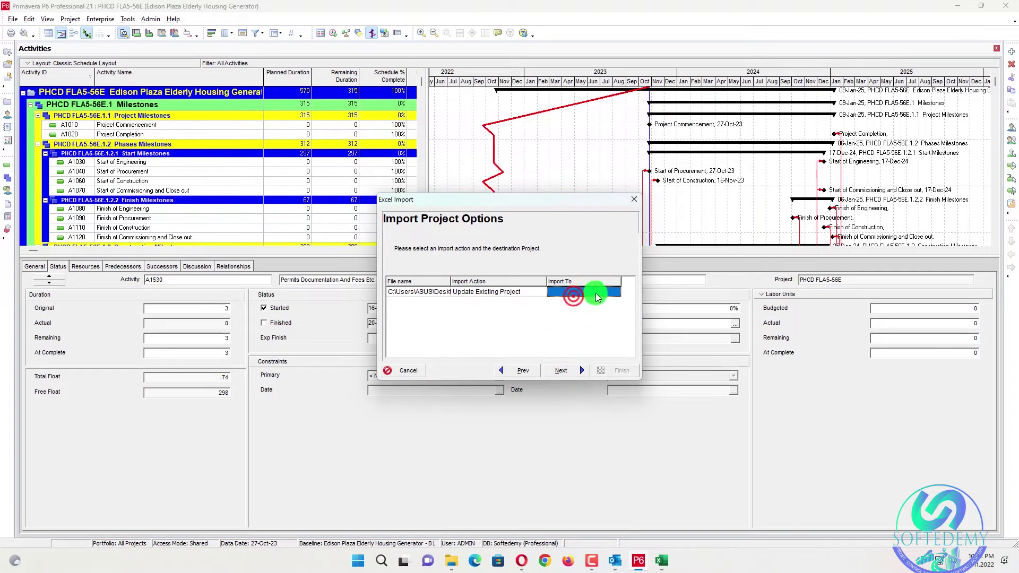
click(616, 294)
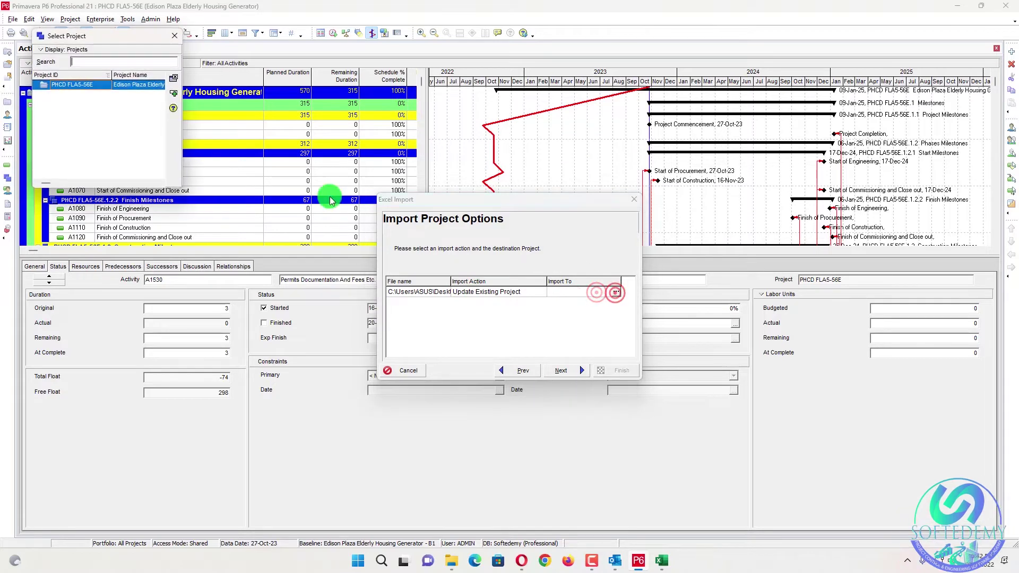
double_click(172, 88)
click(578, 371)
click(618, 371)
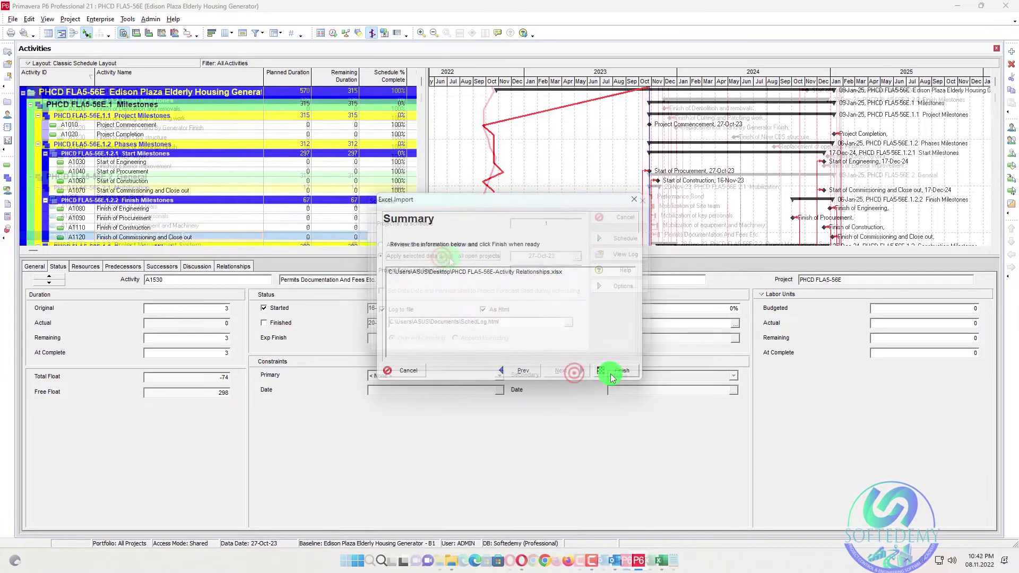
Step: Reschedule the project with the imported relationships and open the resulting schedule log
click(625, 238)
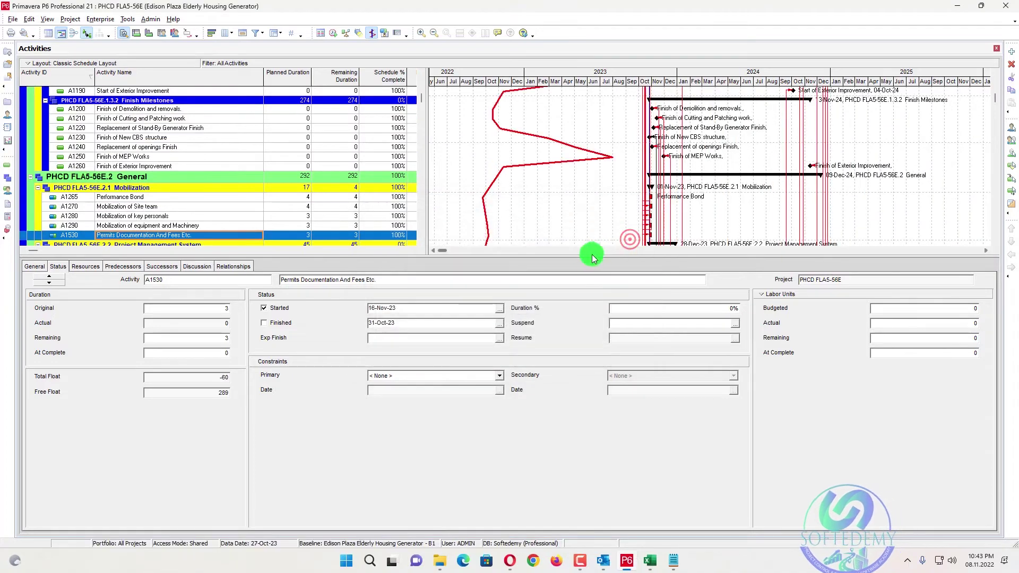
key(F9)
click(620, 258)
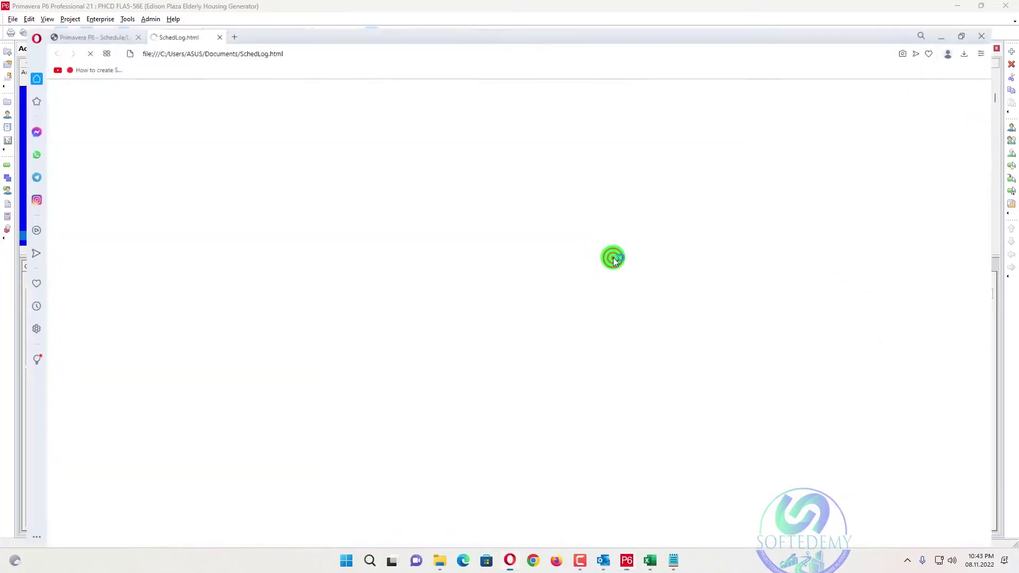
Step: Examine the new schedule log for out-of-sequence activities, collapsing the Critical Activities and Activities with Actual Dates > Data Date lists
scroll(368, 220, down, 5)
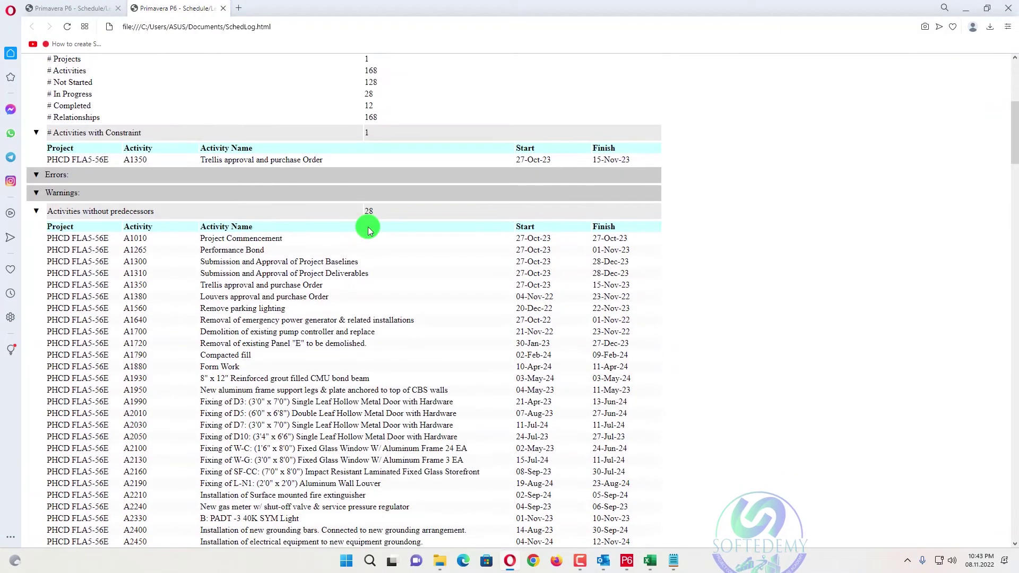
scroll(370, 230, down, 15)
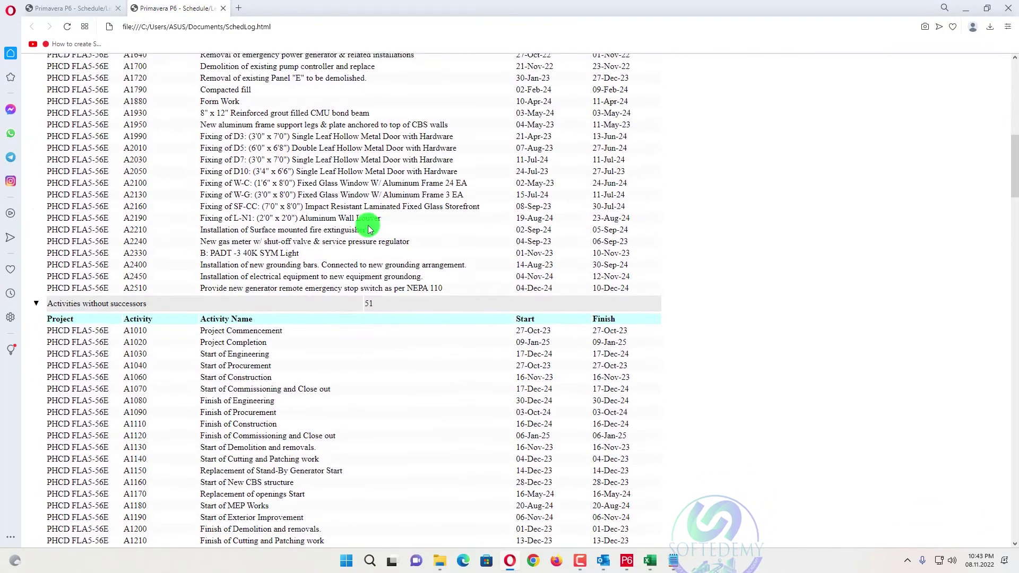
scroll(370, 225, down, 7)
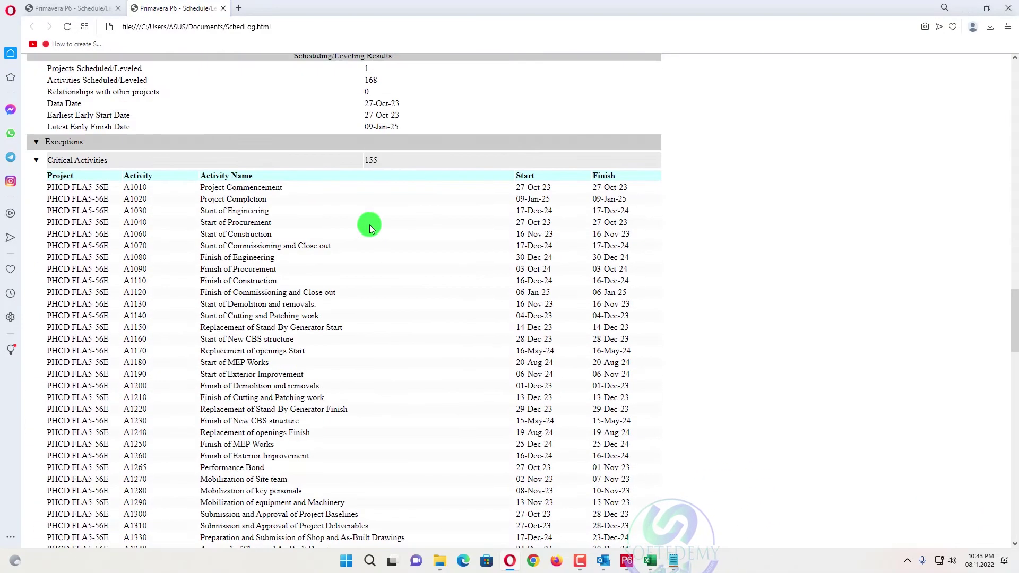
scroll(359, 224, down, 2)
scroll(358, 224, up, 5)
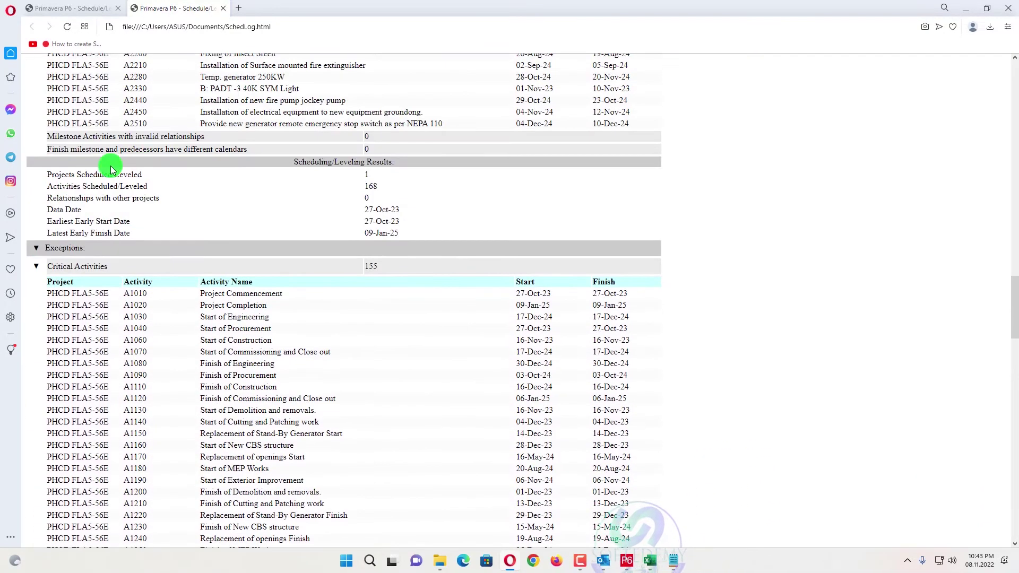
click(35, 266)
scroll(63, 340, up, 5)
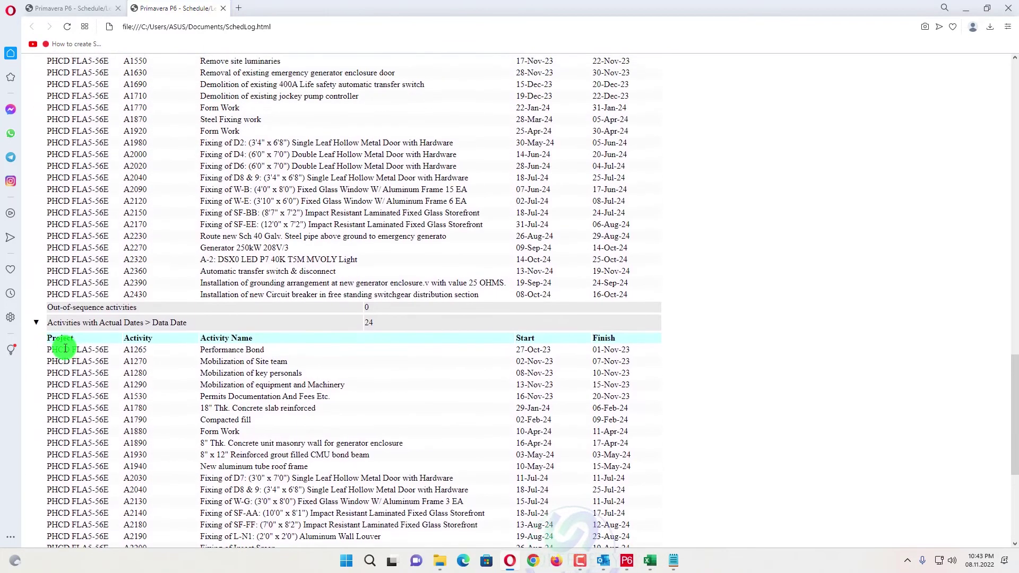
click(36, 323)
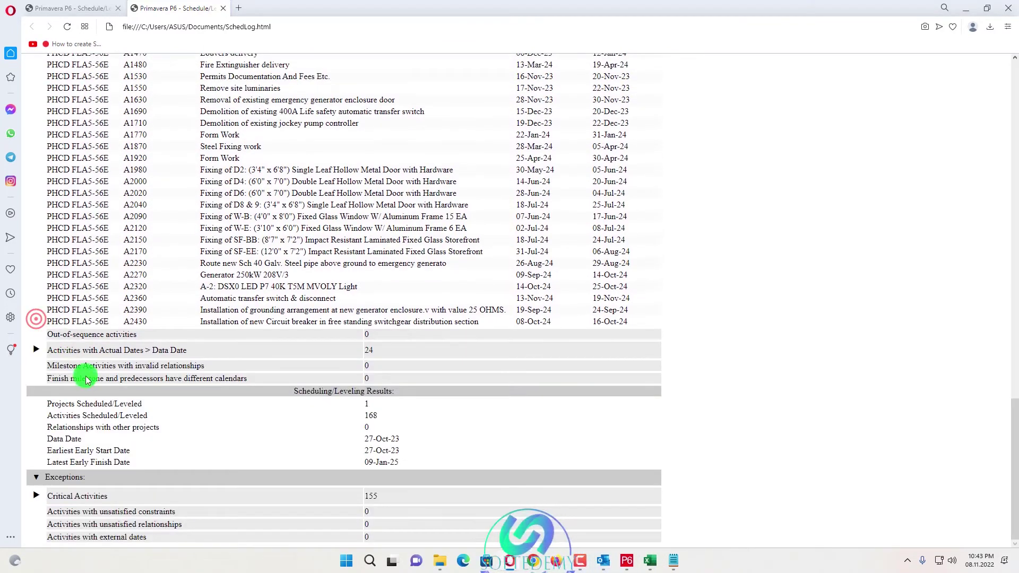
click(380, 334)
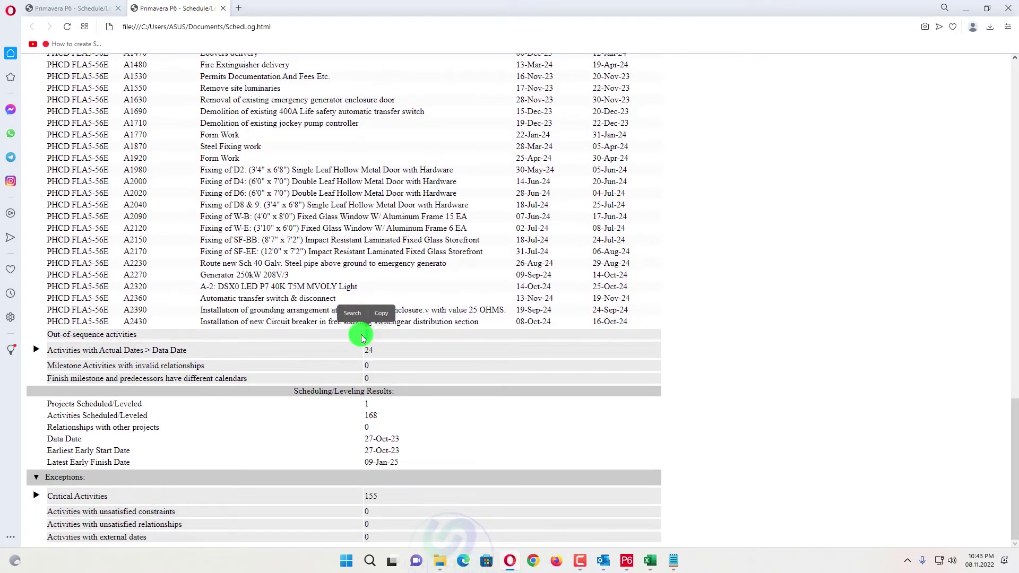
Step: Compare the out-of-sequence activities entry in the earlier schedule log with the one in the new log
click(100, 9)
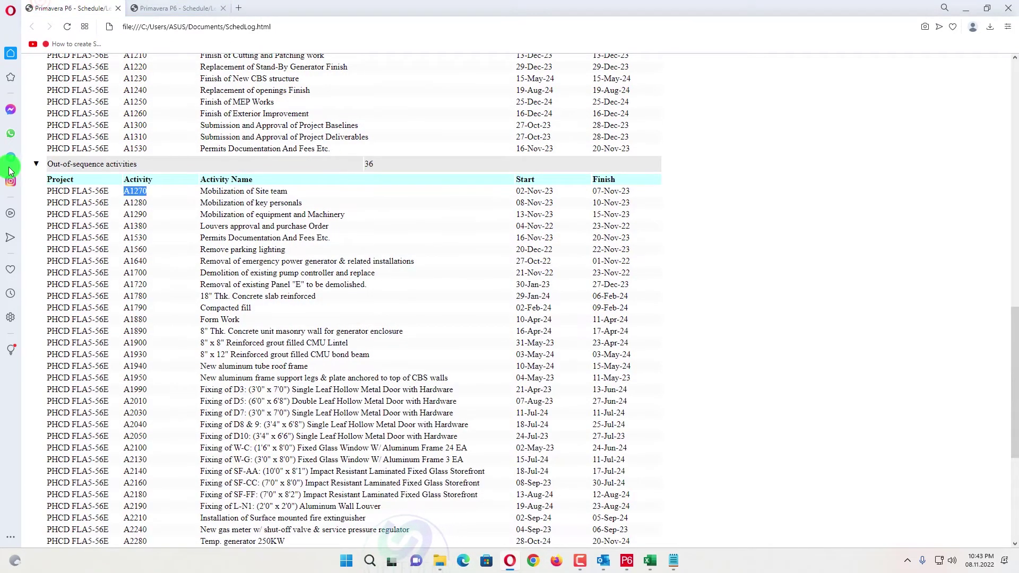
click(36, 164)
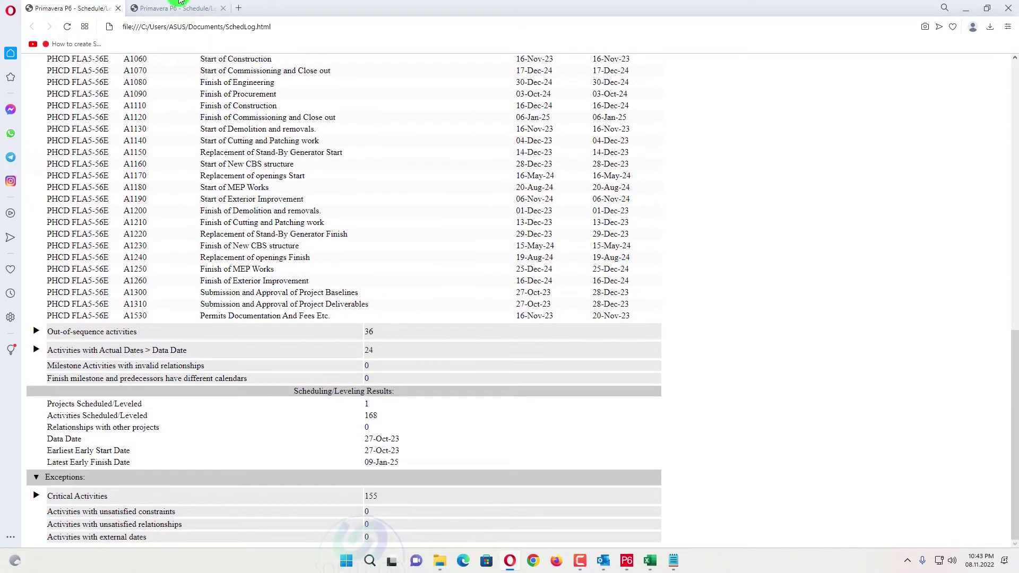
click(179, 6)
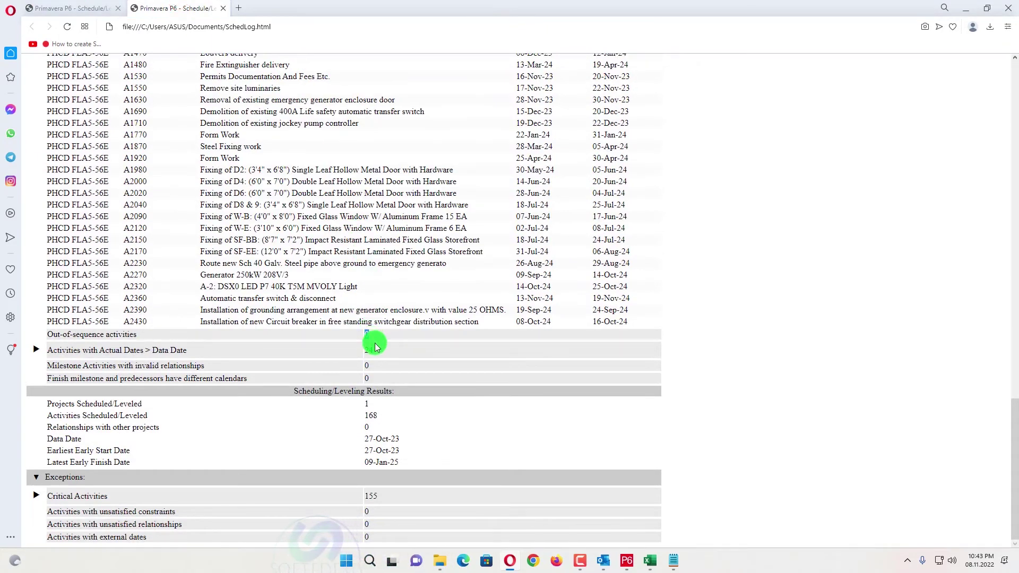
Step: Close the Schedule dialog in Primavera P6, review the rescheduled activities from the top and recheck the out-of-sequence entry in the log
key(alt+Tab)
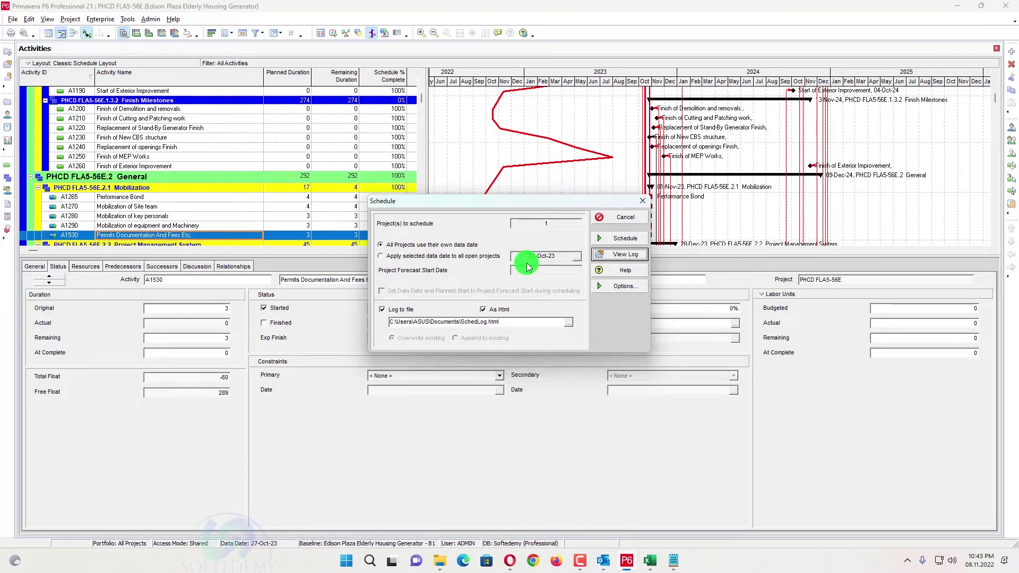
click(641, 200)
scroll(312, 238, up, 10)
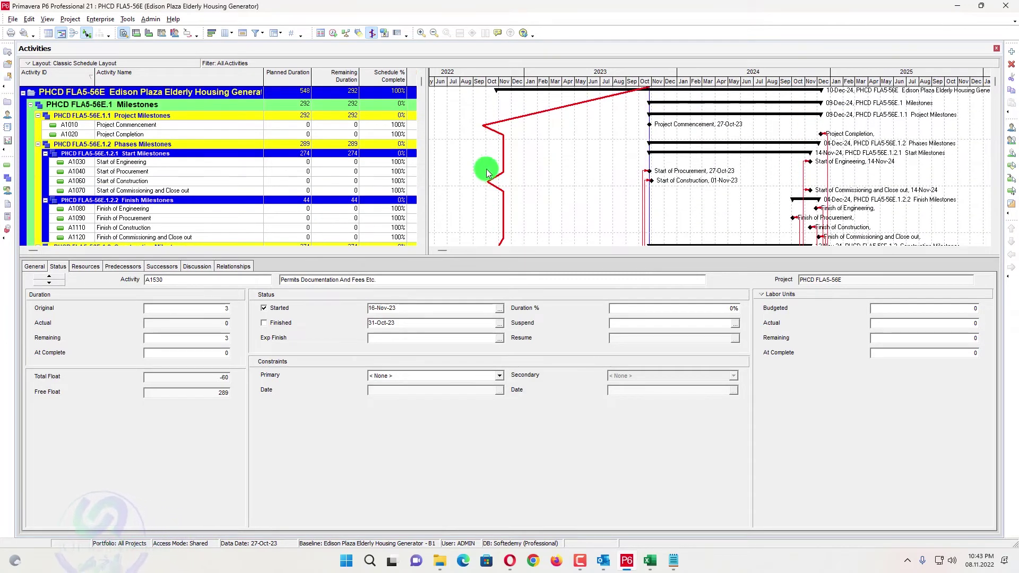
key(alt+Tab)
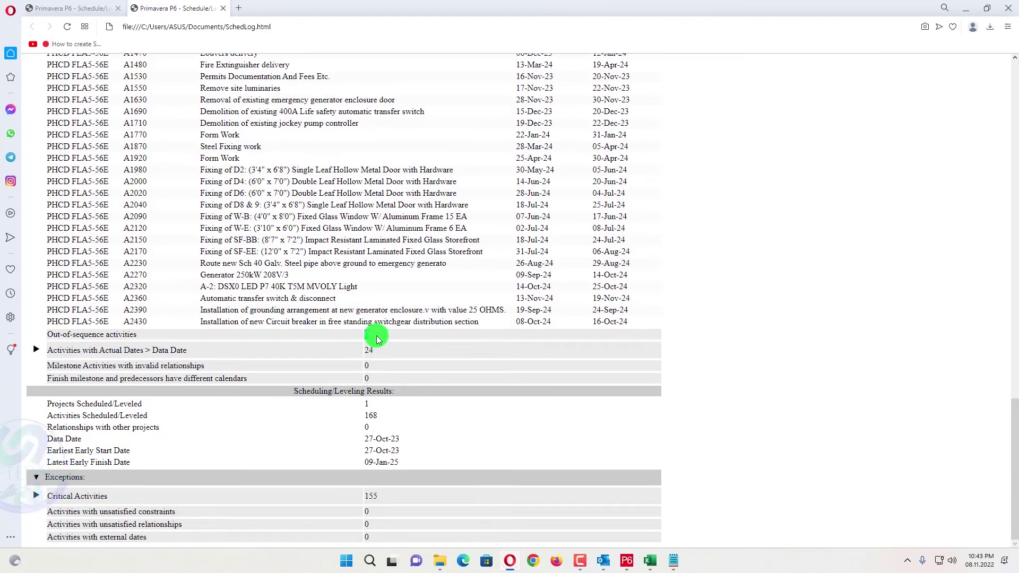
click(966, 9)
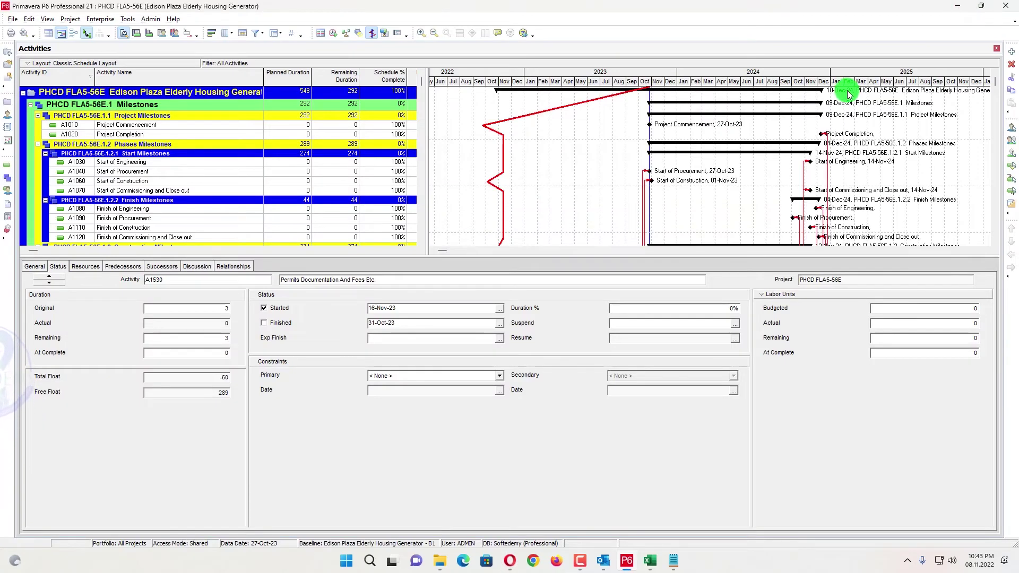